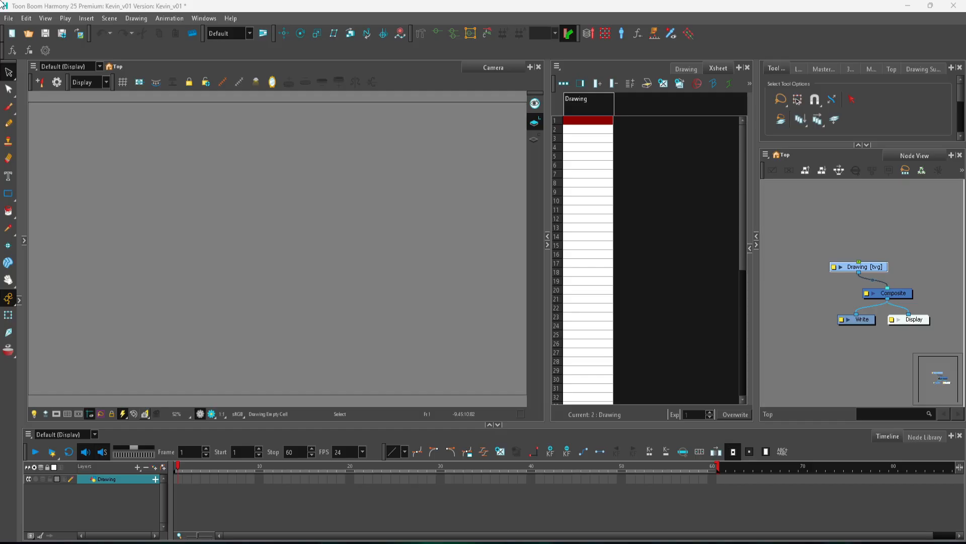
# Step: Try to import character (1).jpg from Downloads as an original bitmap on a new single layer
pyautogui.click(9, 18)
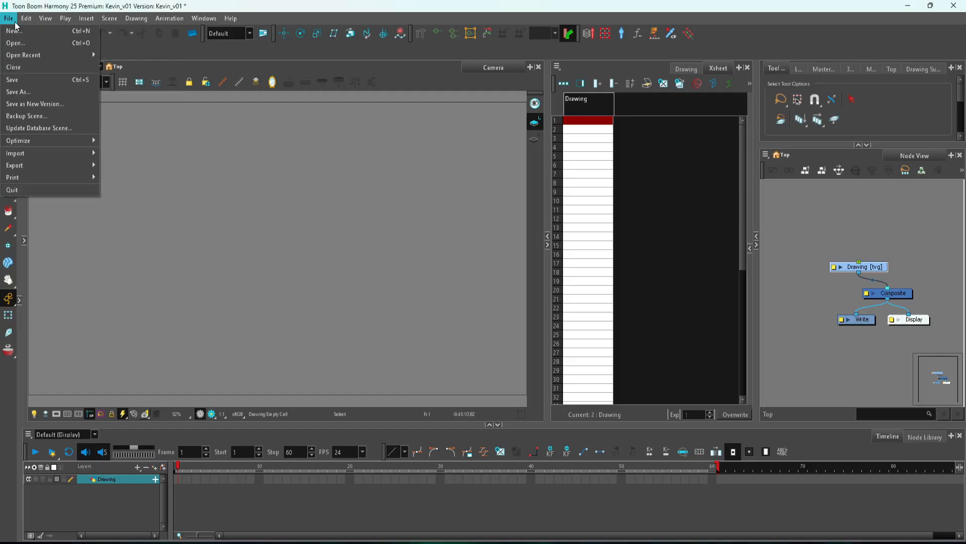
pyautogui.moveTo(58, 153)
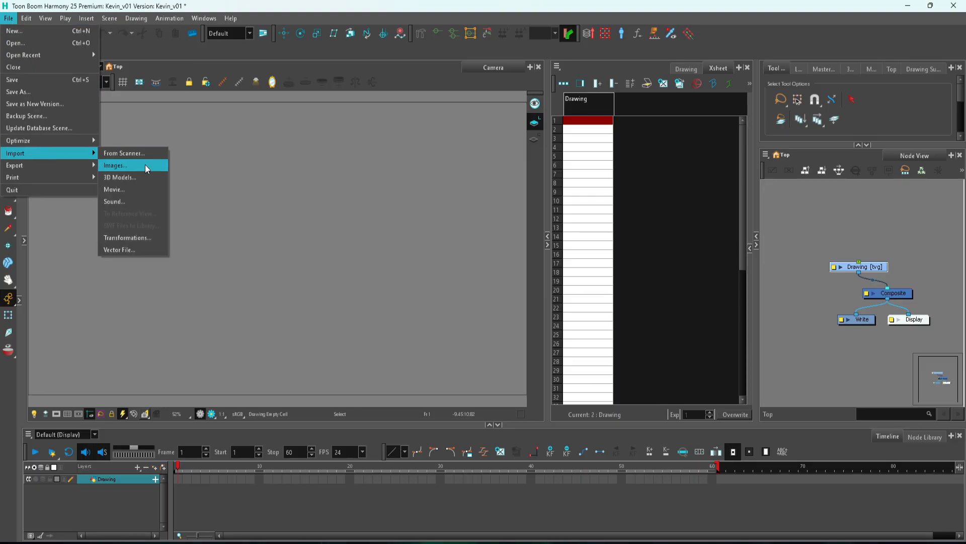
pyautogui.click(146, 169)
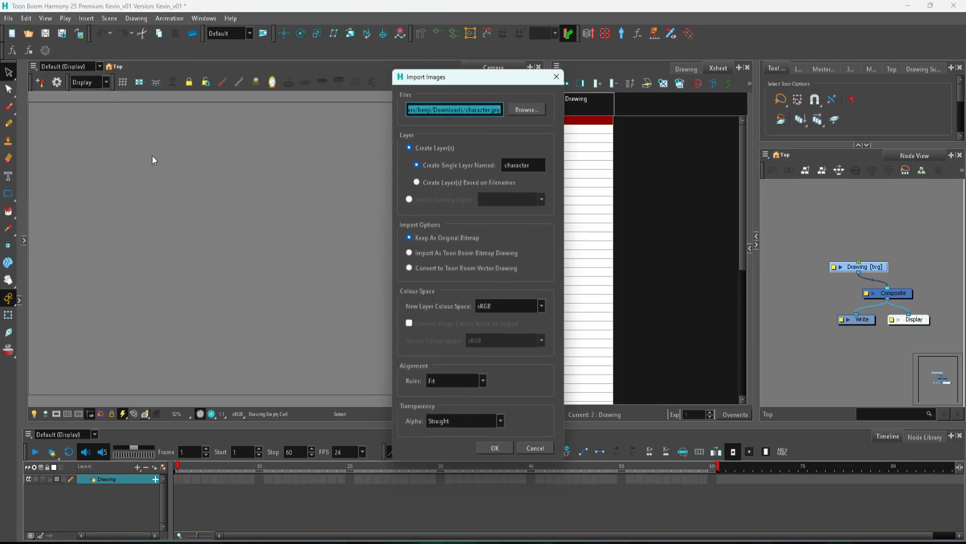
pyautogui.click(527, 109)
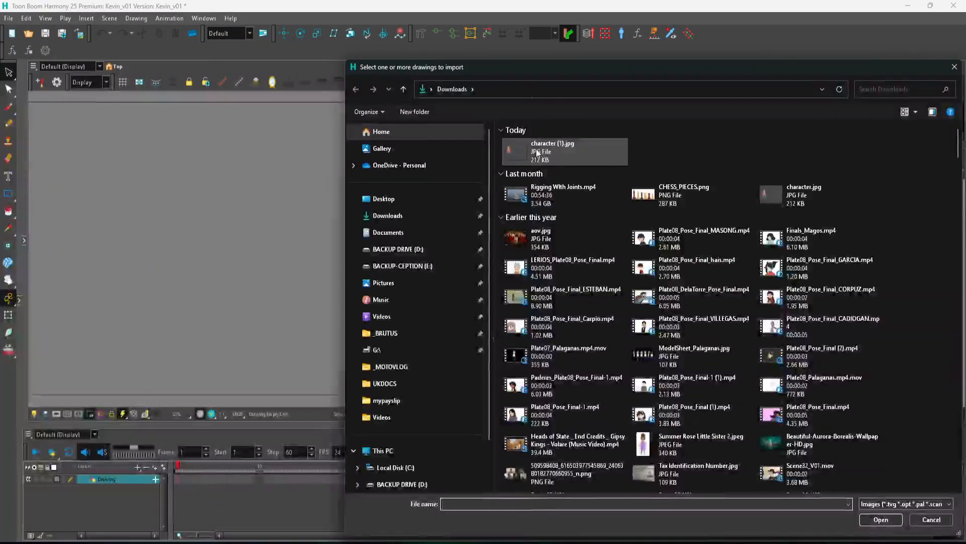
pyautogui.click(538, 152)
pyautogui.moveTo(690, 72); pyautogui.dragTo(451, 29)
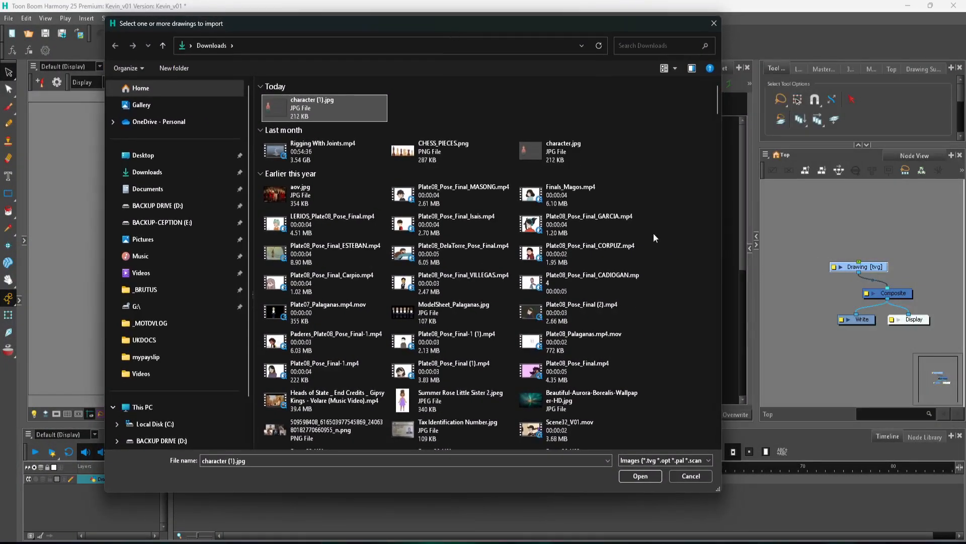
pyautogui.click(644, 475)
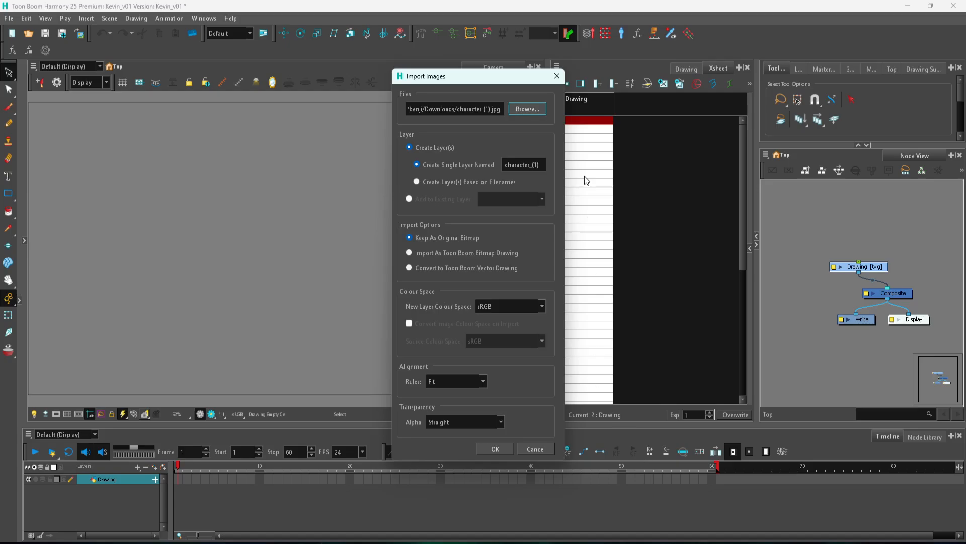
pyautogui.moveTo(460, 82); pyautogui.dragTo(314, 67)
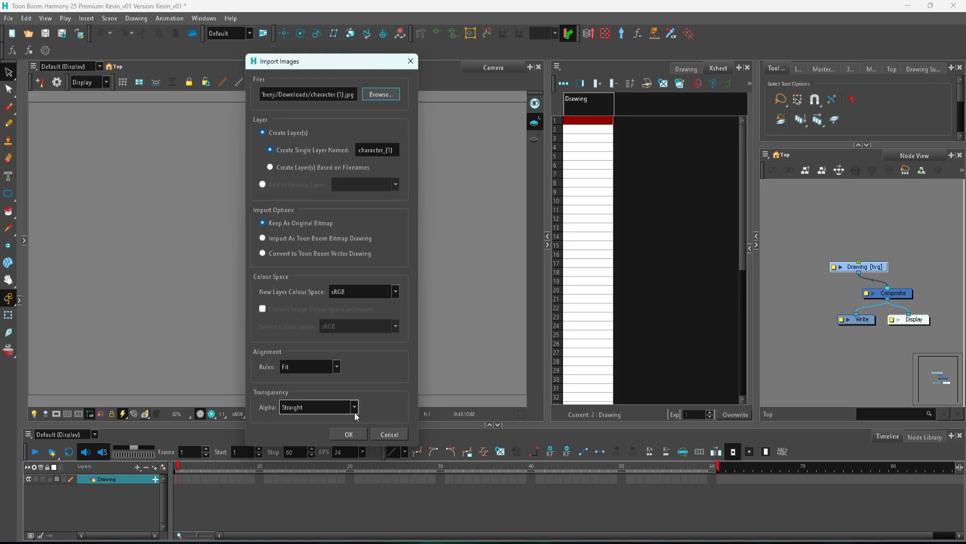
pyautogui.click(349, 435)
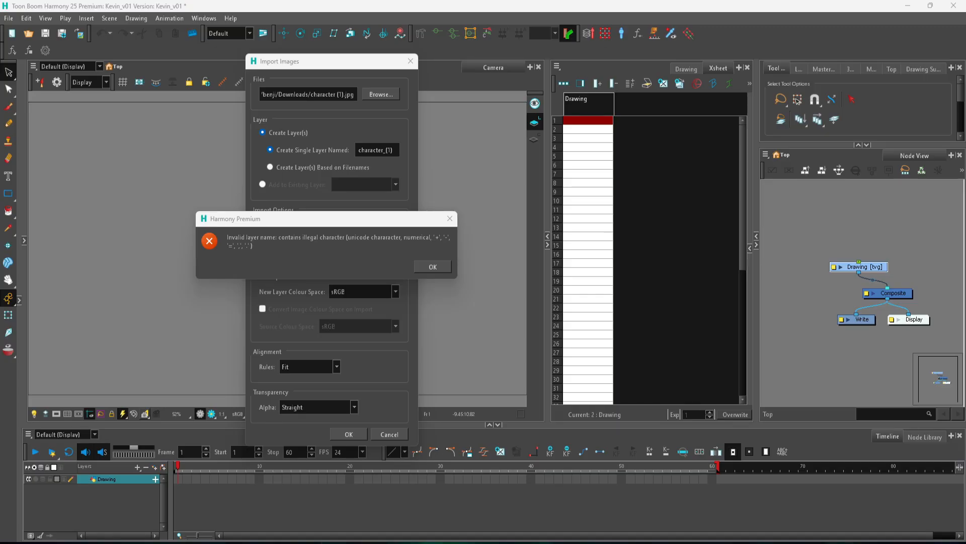
# Step: Switch to the Downloads folder in File Explorer and rename character (1).jpg to kevin.jpg
pyautogui.moveTo(392, 0); pyautogui.dragTo(389, 372)
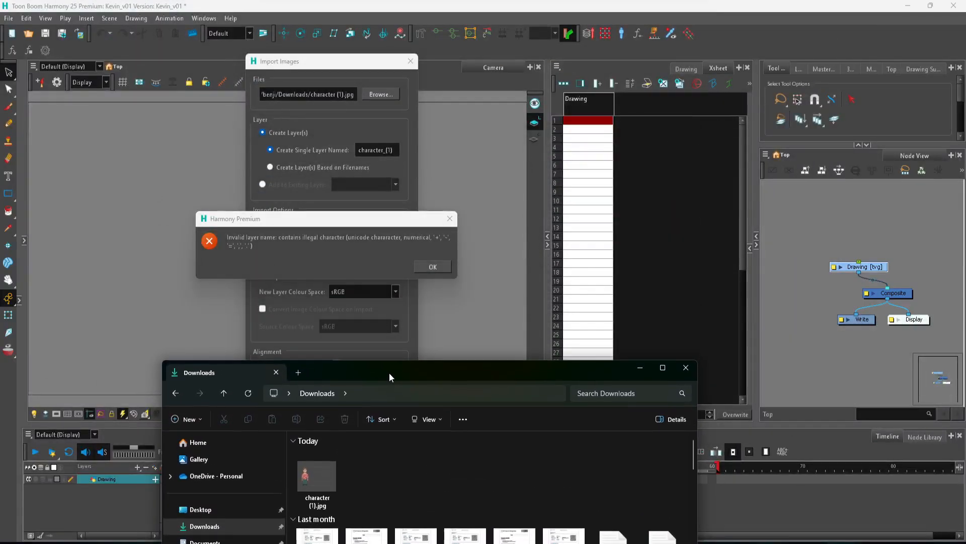
pyautogui.click(321, 506)
pyautogui.press('F2')
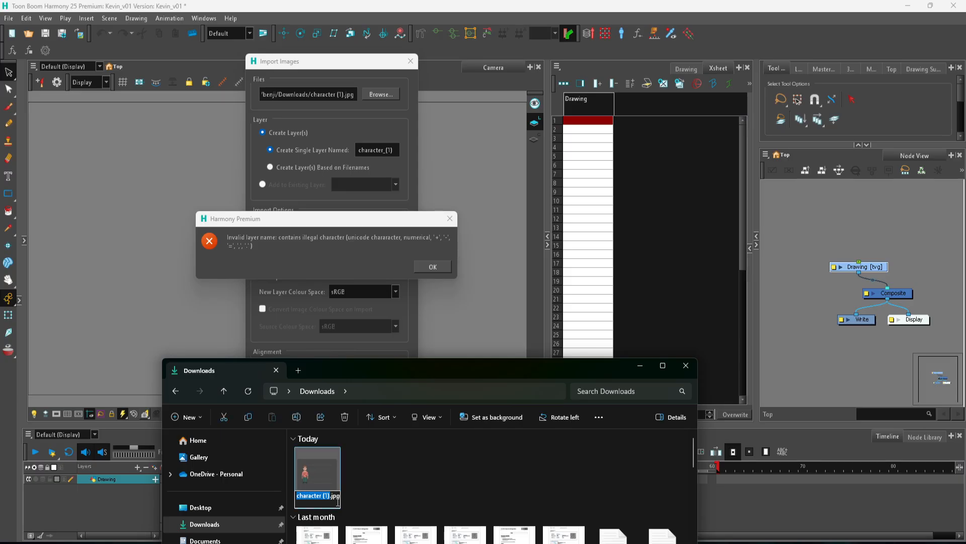
pyautogui.write('kevin')
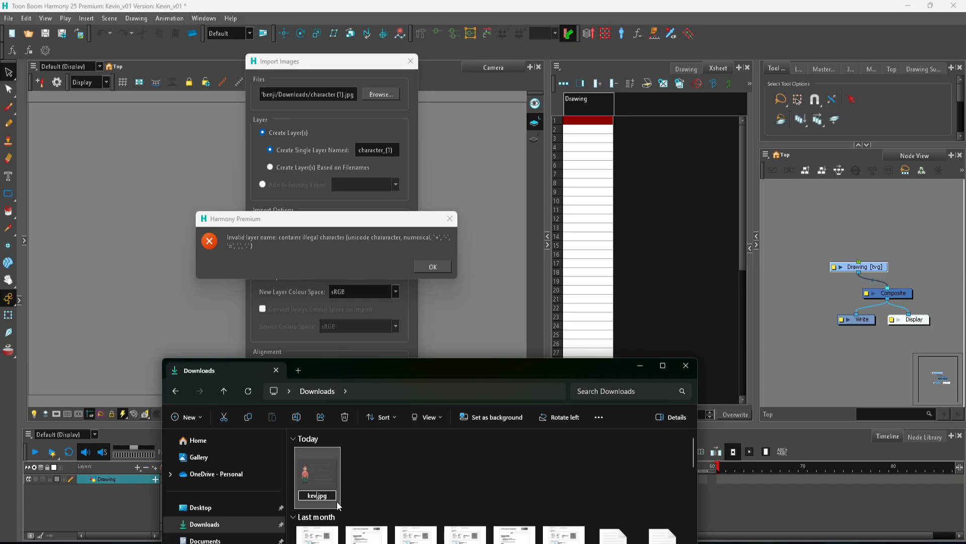
pyautogui.press('Return')
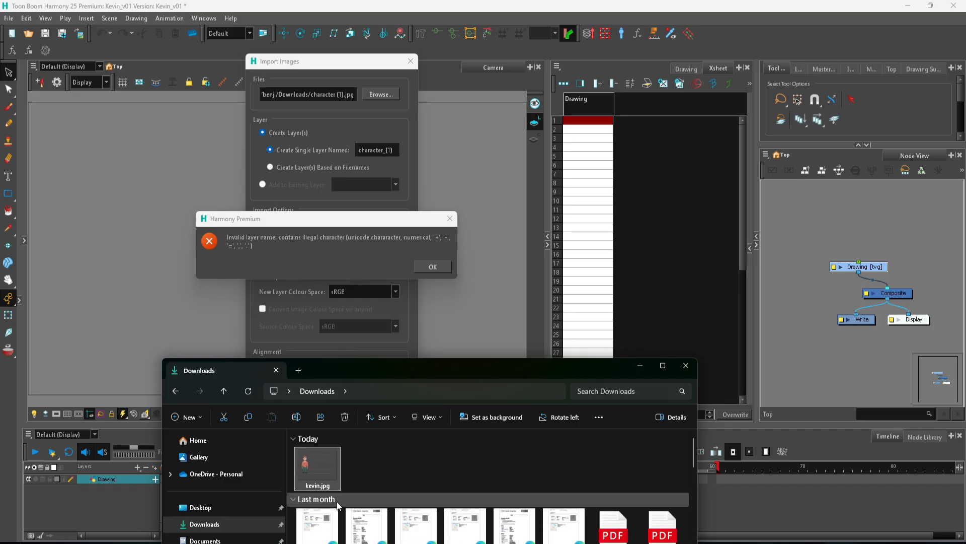
pyautogui.click(694, 364)
# Step: Import the renamed kevin.jpg as an original bitmap on a single layer named kevin, with Fit alignment
pyautogui.click(449, 219)
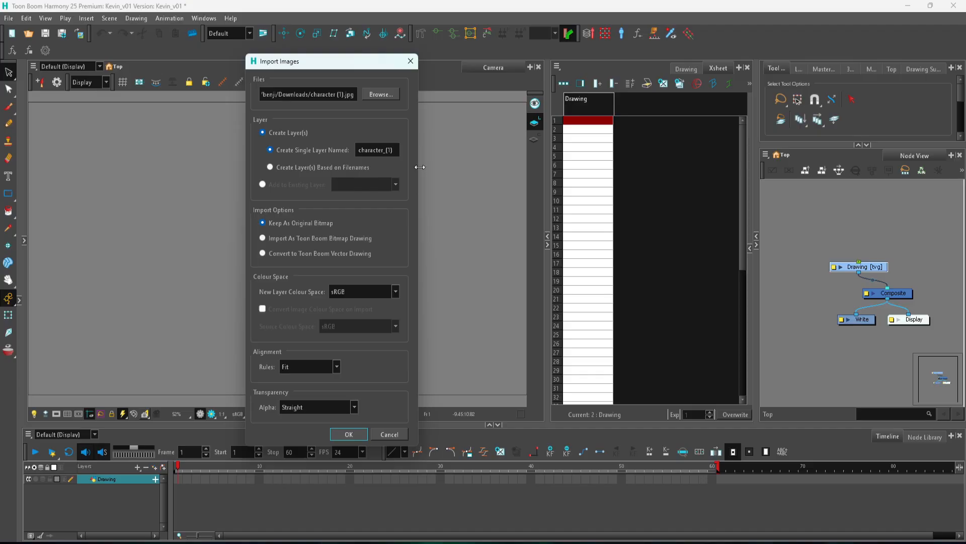
pyautogui.click(385, 93)
pyautogui.click(443, 151)
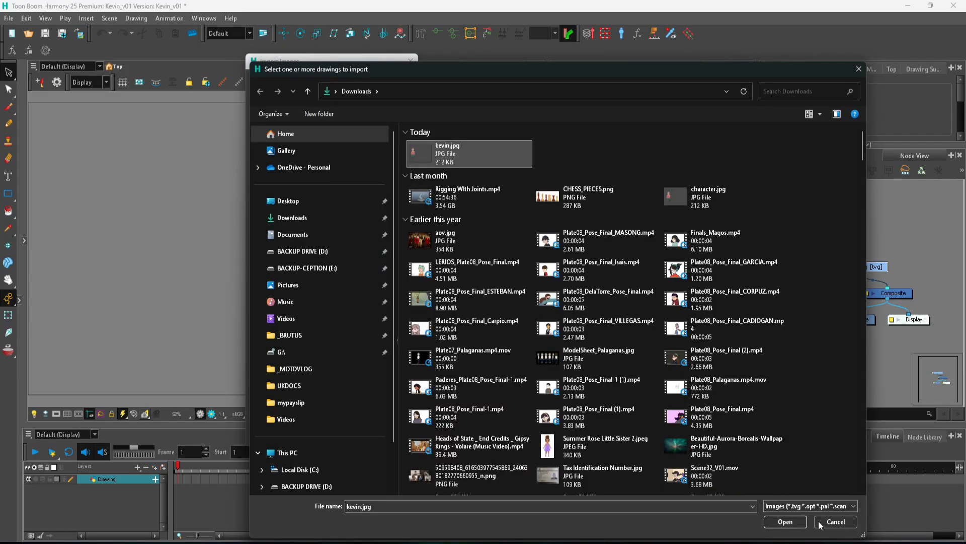
pyautogui.click(791, 523)
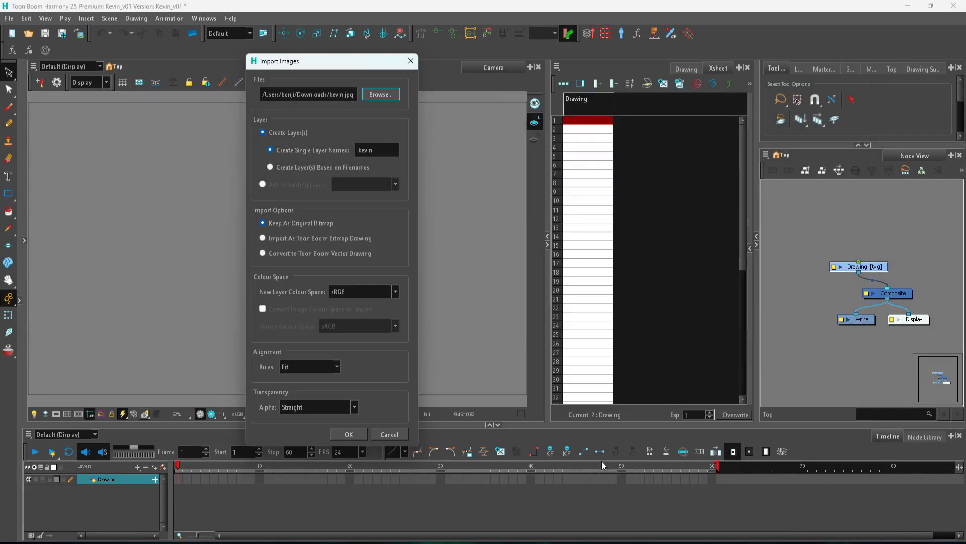
pyautogui.click(346, 433)
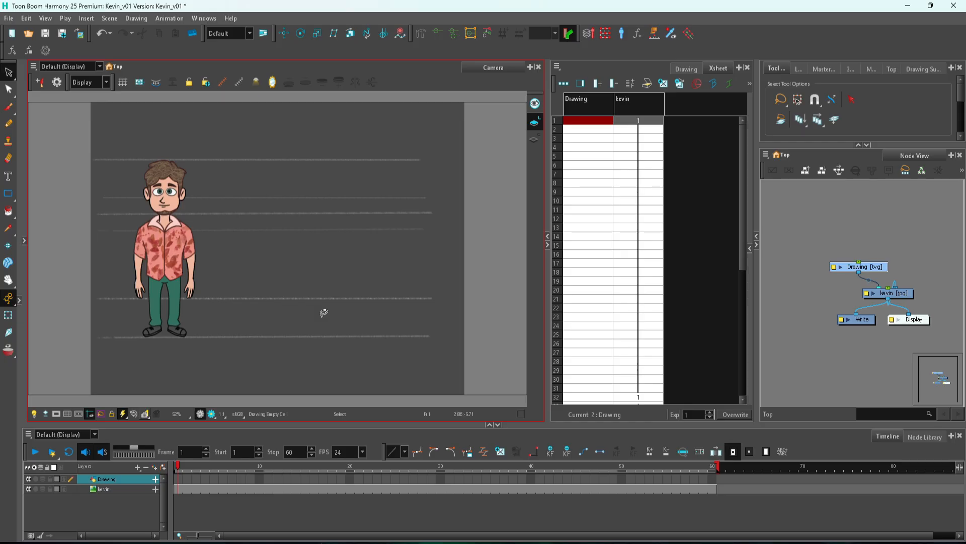
# Step: Make the workspace full screen and hide the Xsheet, giving the Camera and Node views more width
pyautogui.click(796, 201)
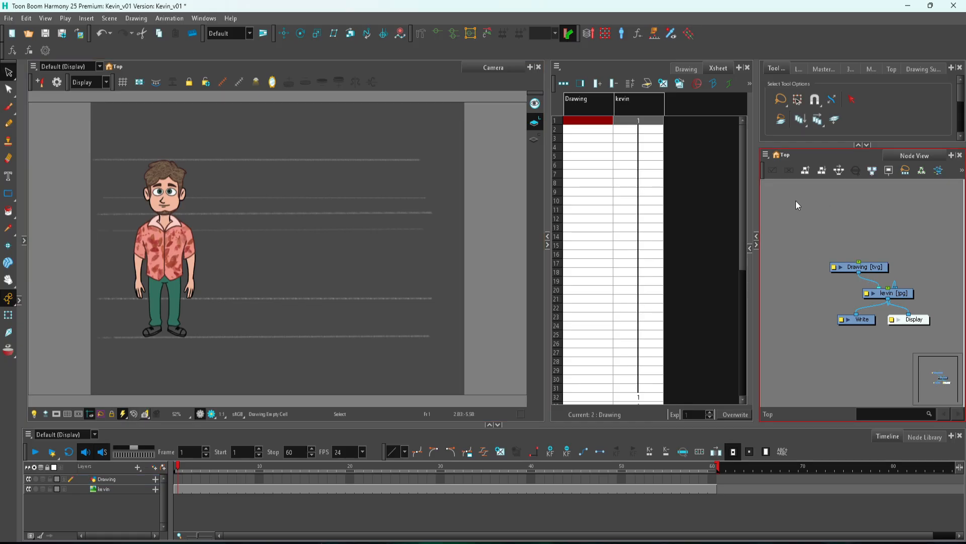
pyautogui.hotkey('ctrl', 'f')
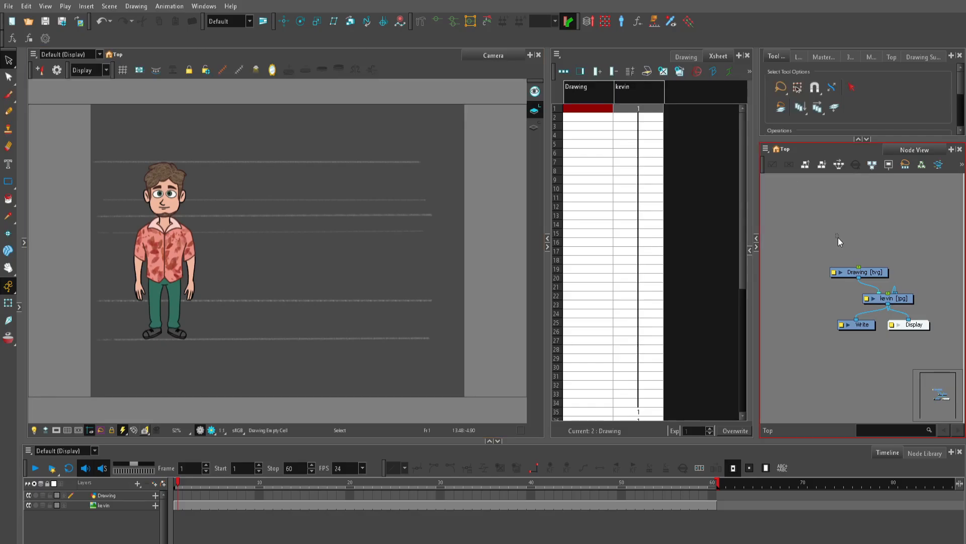
pyautogui.click(547, 247)
pyautogui.moveTo(756, 191); pyautogui.dragTo(700, 191)
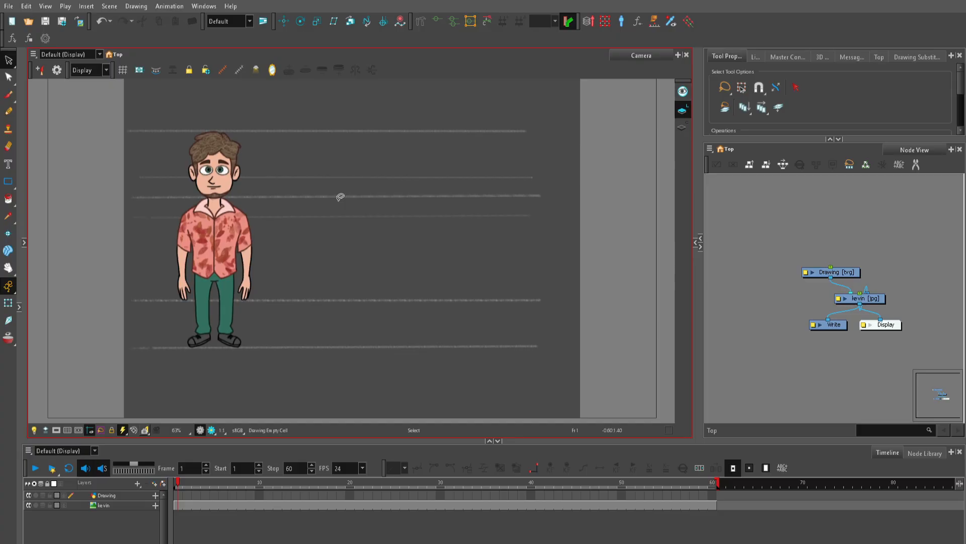
# Step: With the Transform tool active, spread out the node network by placing kevin above the Composite and Drawing farther left
pyautogui.click(8, 302)
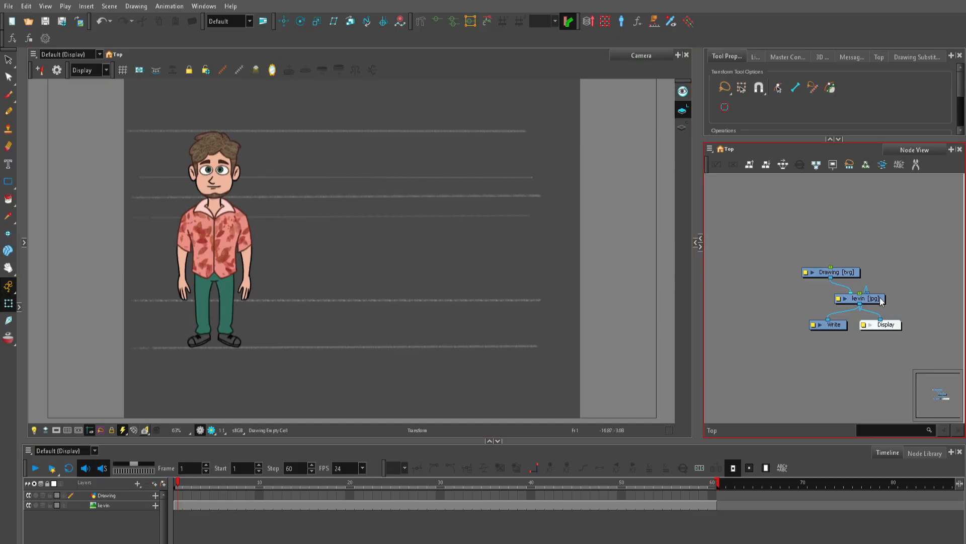
pyautogui.moveTo(873, 302)
pyautogui.mouseDown()
pyautogui.moveTo(884, 251)
pyautogui.moveTo(867, 241)
pyautogui.mouseUp()
pyautogui.moveTo(845, 272); pyautogui.dragTo(795, 269)
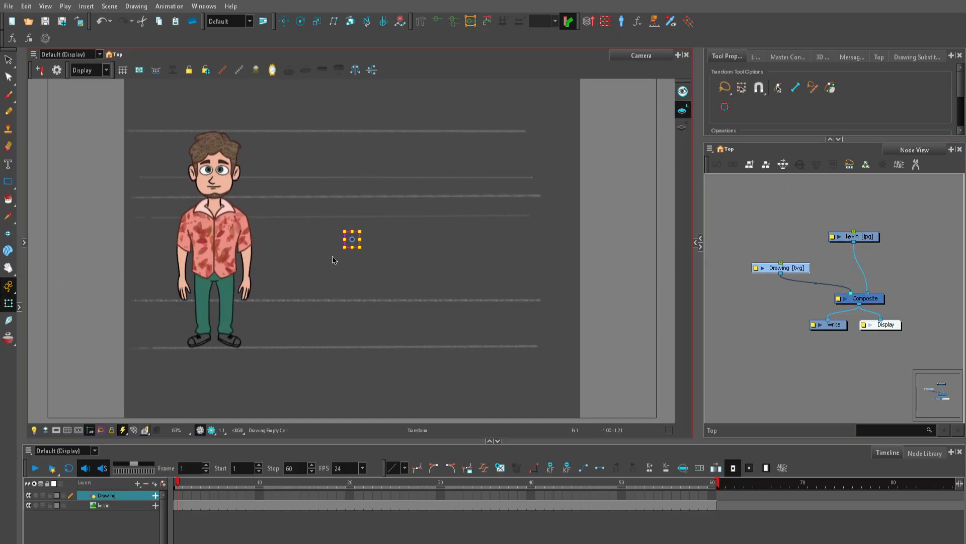
pyautogui.click(858, 179)
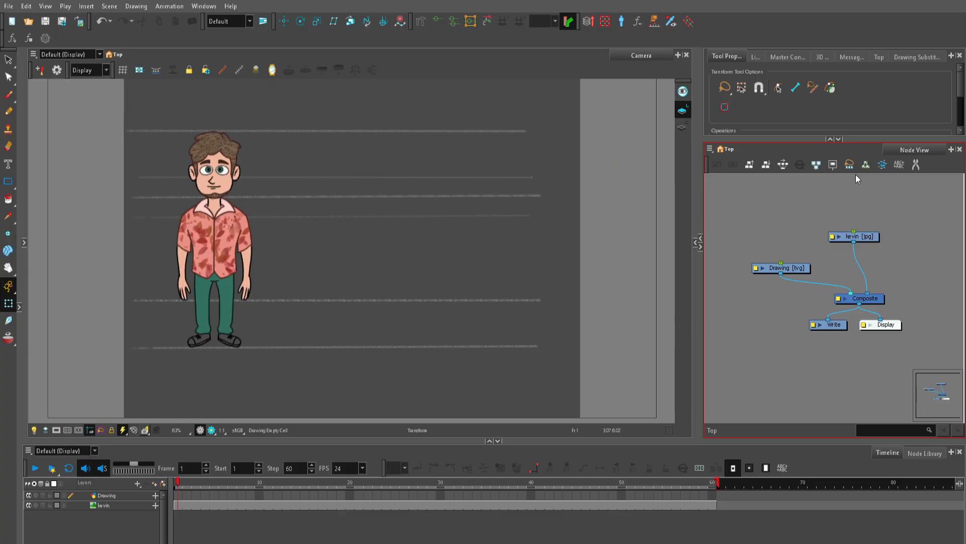
# Step: Change the preference set to Rigging and apply it
pyautogui.click(25, 7)
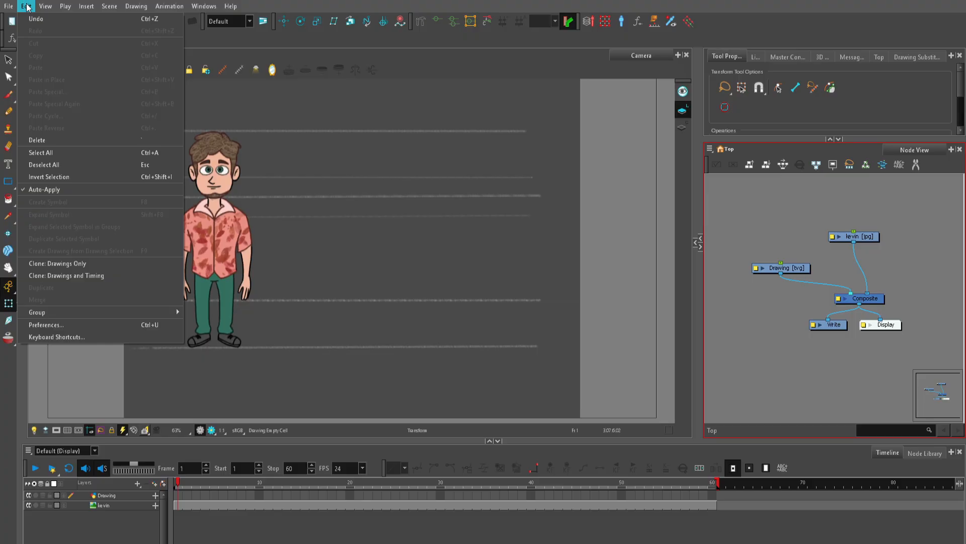
pyautogui.click(78, 325)
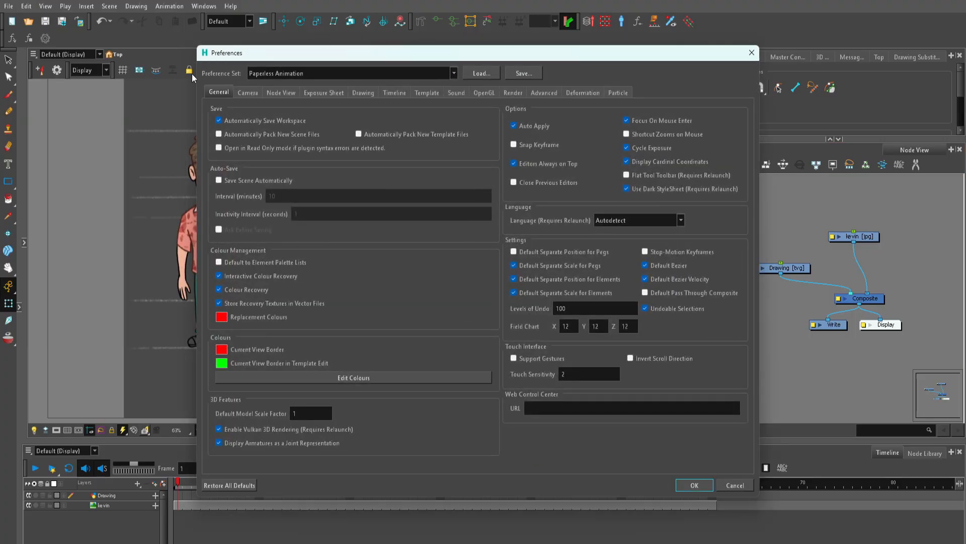
pyautogui.click(346, 74)
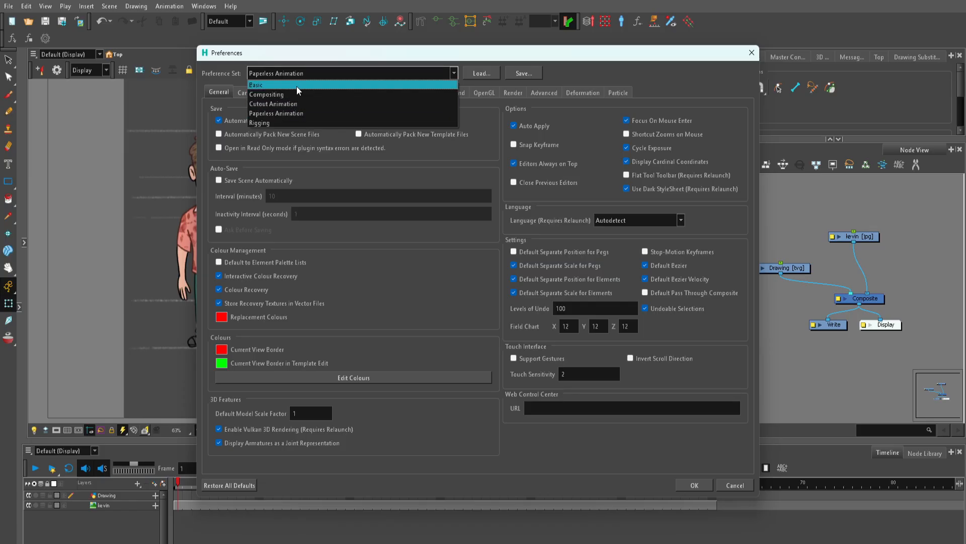
pyautogui.click(291, 120)
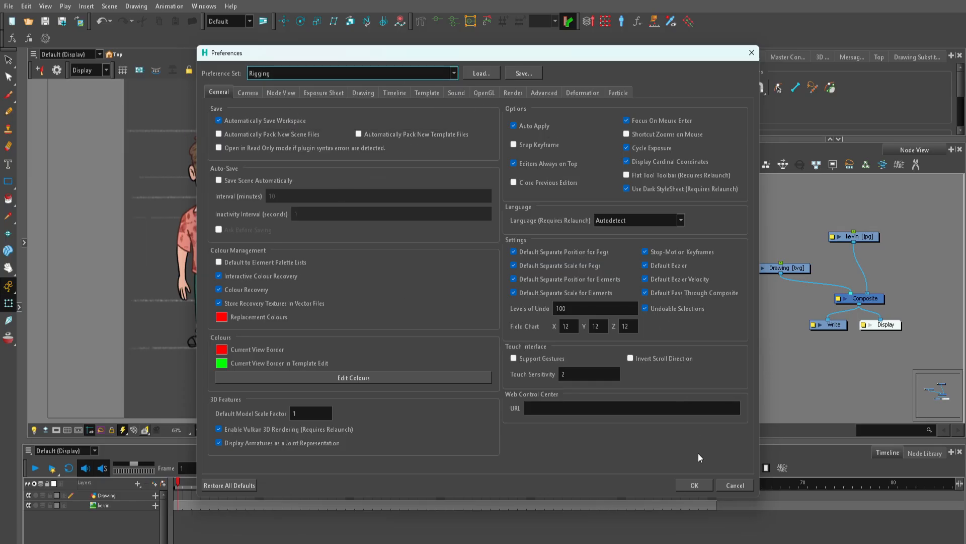
pyautogui.click(700, 484)
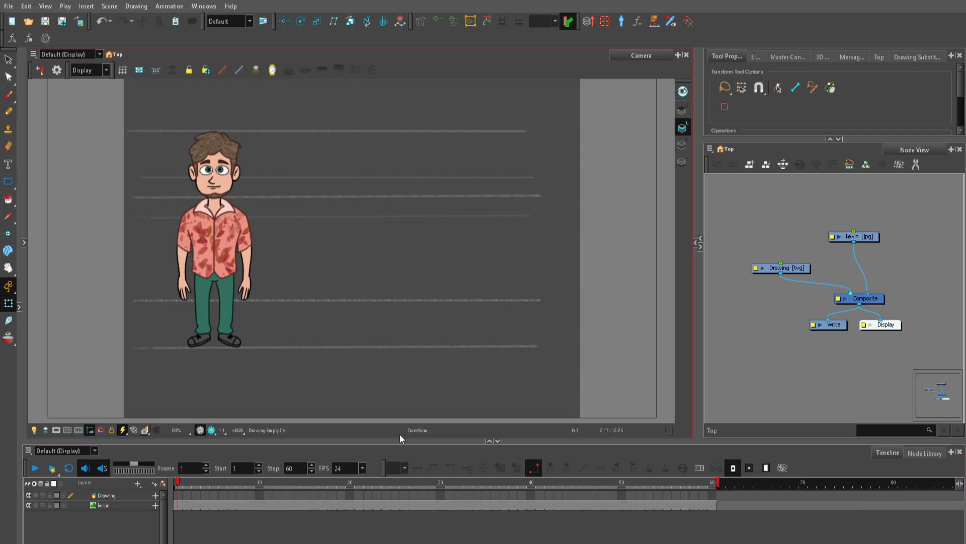
# Step: Set the animate mode to Animate Off
pyautogui.moveTo(399, 441); pyautogui.dragTo(397, 431)
pyautogui.click(356, 204)
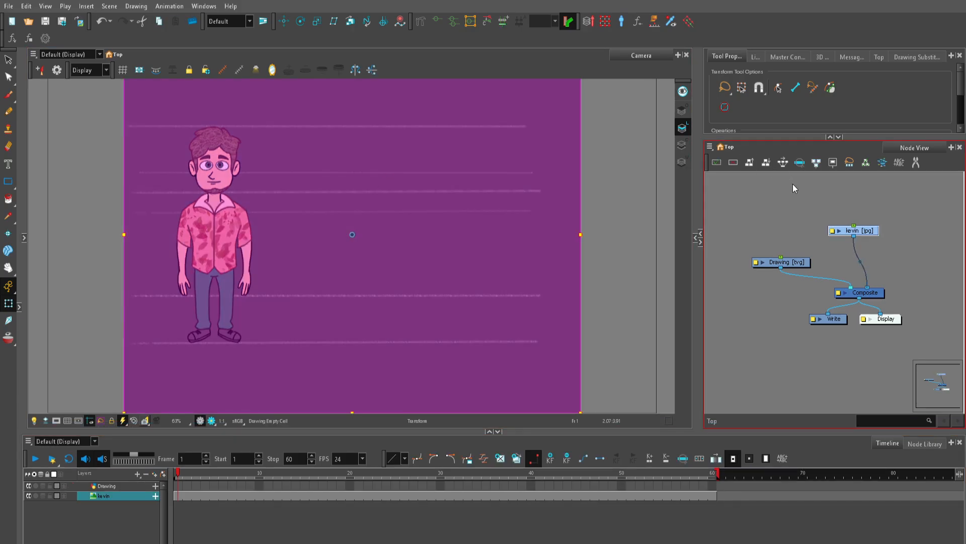
pyautogui.click(771, 207)
pyautogui.scroll(-2, 414, 247)
pyautogui.press('space')
pyautogui.scroll(2, 478, 241)
pyautogui.scroll(-2, 548, 238)
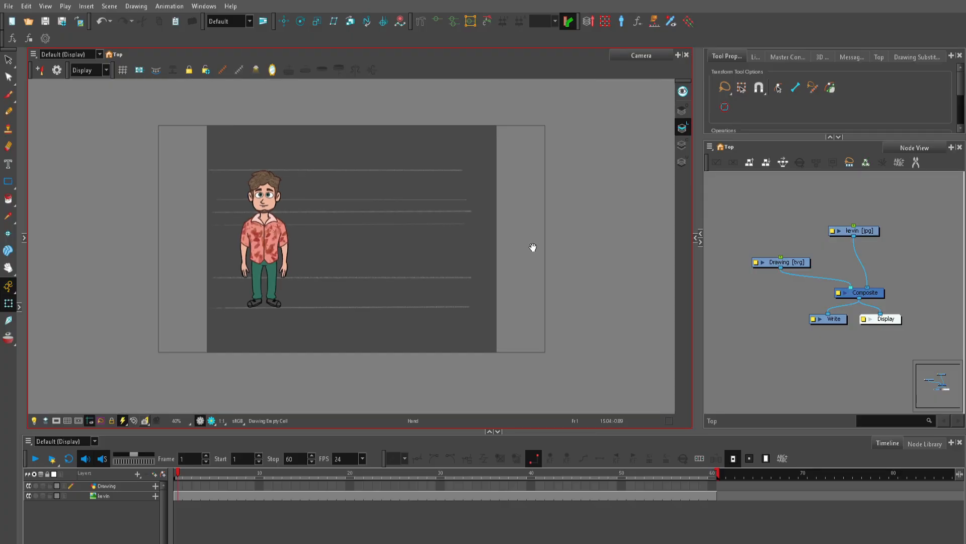
pyautogui.moveTo(528, 250); pyautogui.dragTo(489, 270)
pyautogui.scroll(1, 491, 269)
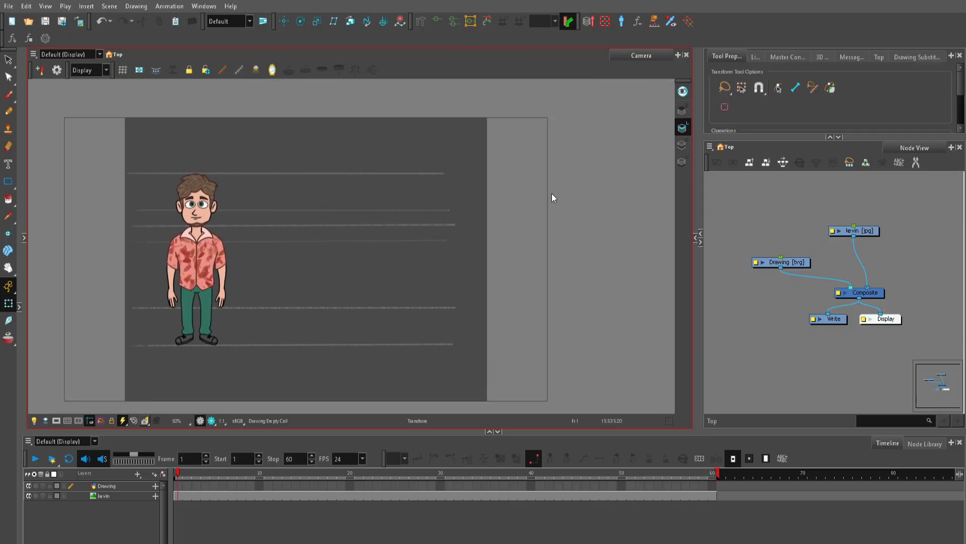
pyautogui.click(9, 286)
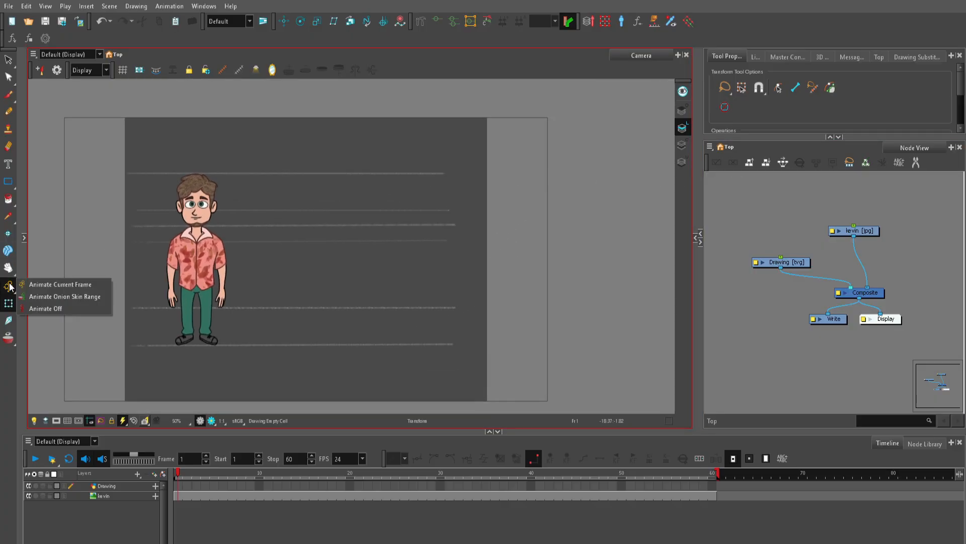
pyautogui.click(84, 308)
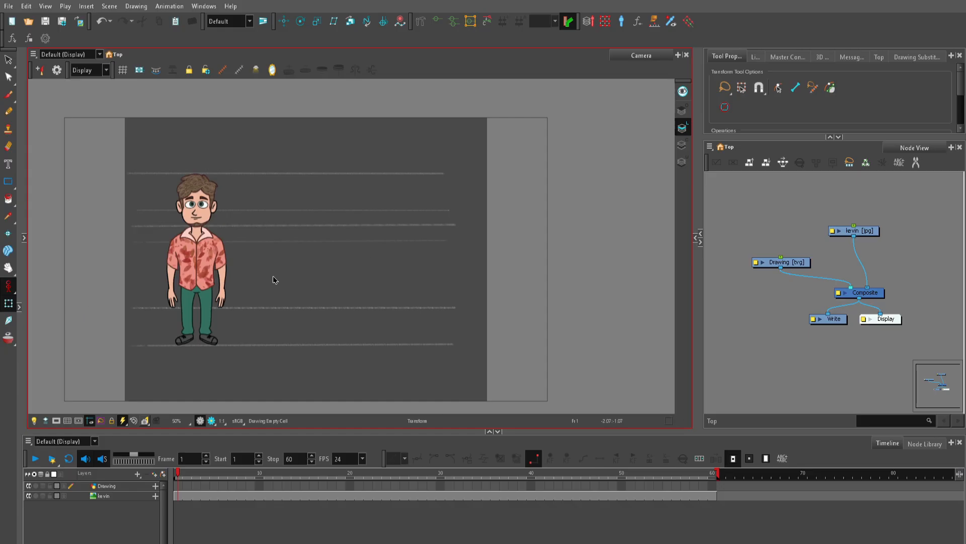
# Step: Test moving the kevin image sideways in the Camera view, undo the move and deselect the image
pyautogui.click(300, 271)
pyautogui.click(624, 245)
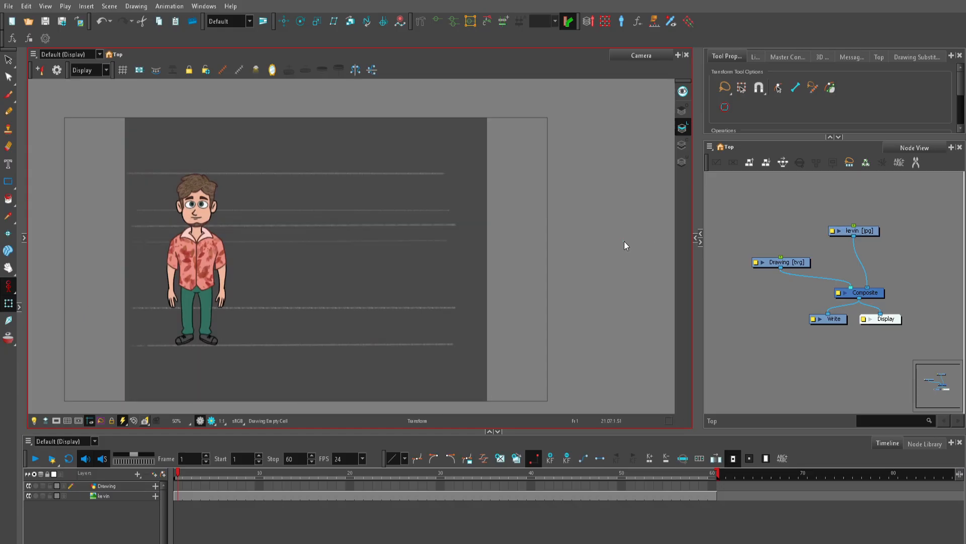
pyautogui.click(253, 235)
pyautogui.moveTo(313, 267); pyautogui.dragTo(408, 270)
pyautogui.hotkey('ctrl', 'z')
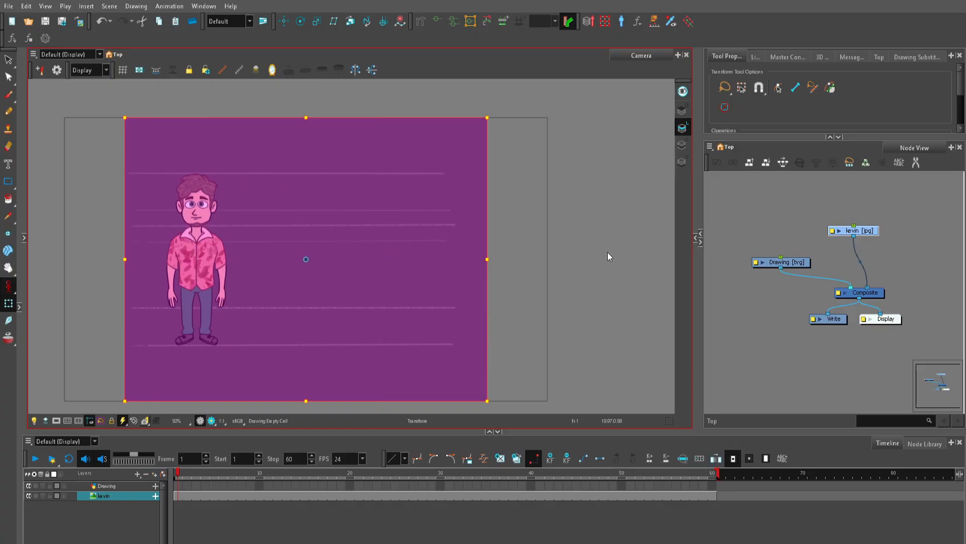
pyautogui.click(609, 253)
# Step: Reduce the Timeline's height to give the Camera and Node views more room
pyautogui.scroll(1, 375, 259)
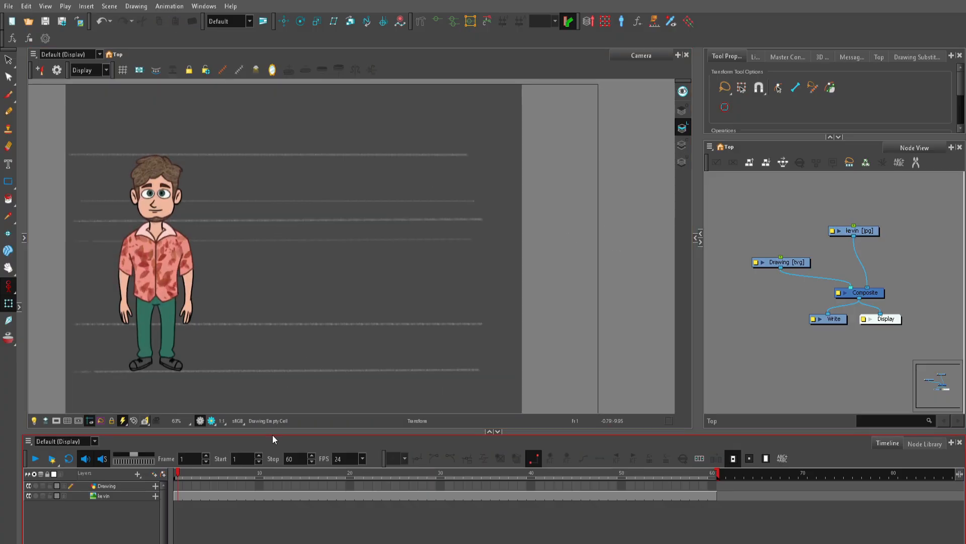
pyautogui.moveTo(272, 433); pyautogui.dragTo(267, 447)
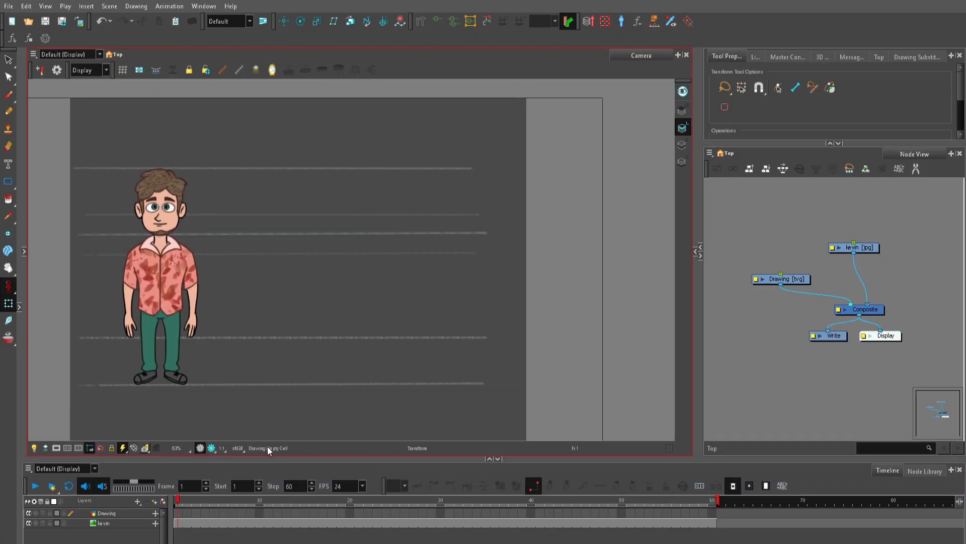
pyautogui.scroll(-1, 361, 244)
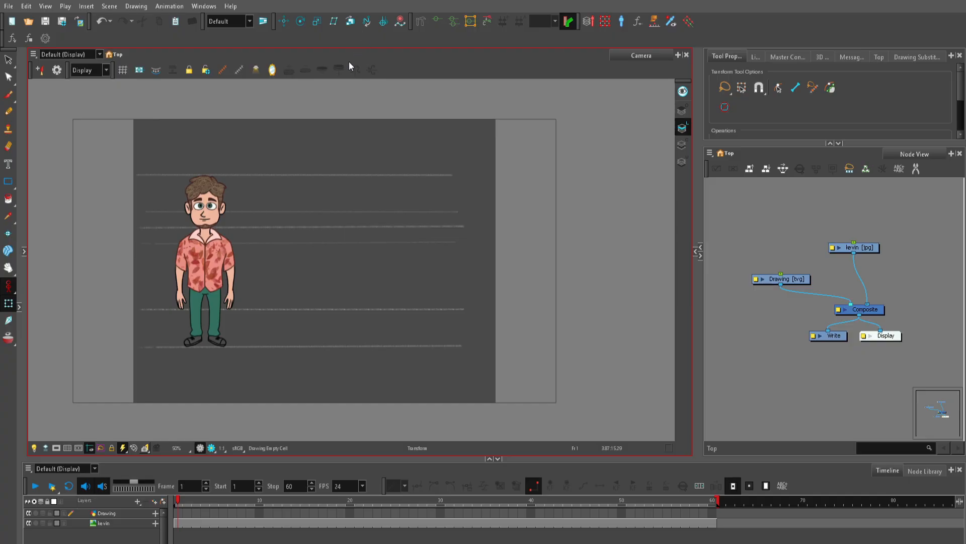
# Step: Show the safe area guides in the Camera view
pyautogui.click(79, 448)
pyautogui.scroll(3, 357, 234)
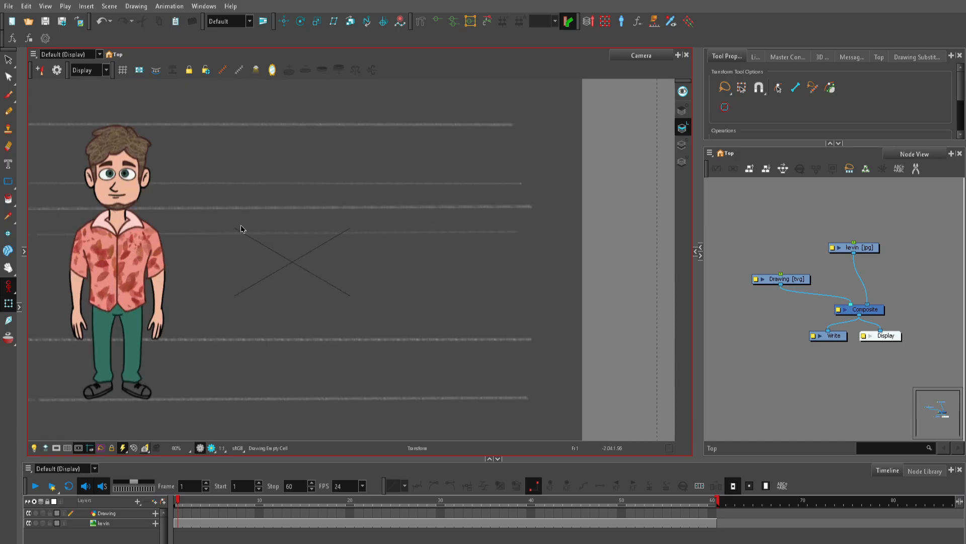
# Step: Select the kevin image, examine its shirt and arm linework up close in the Camera view, and deselect it
pyautogui.click(301, 291)
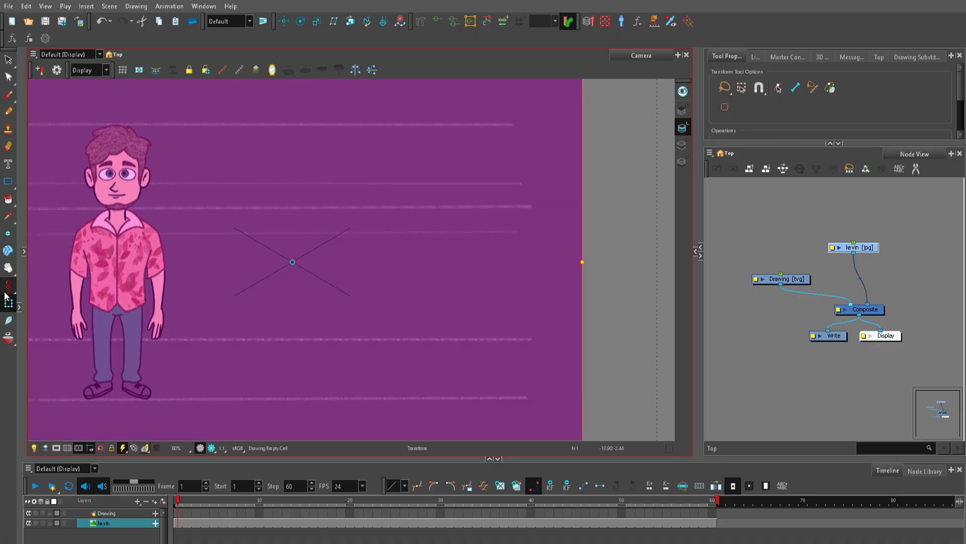
pyautogui.moveTo(296, 273); pyautogui.dragTo(473, 294)
pyautogui.scroll(6, 473, 293)
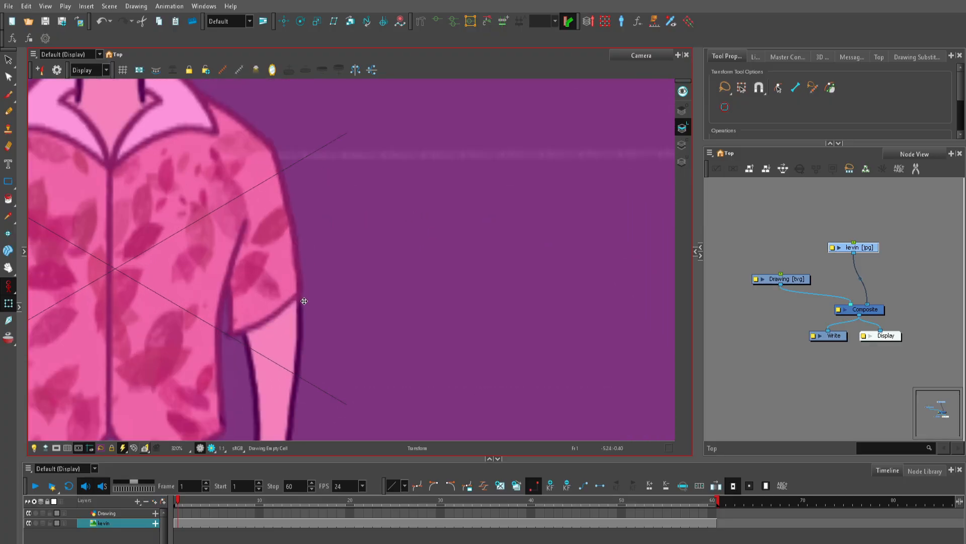
pyautogui.moveTo(304, 301); pyautogui.dragTo(306, 309)
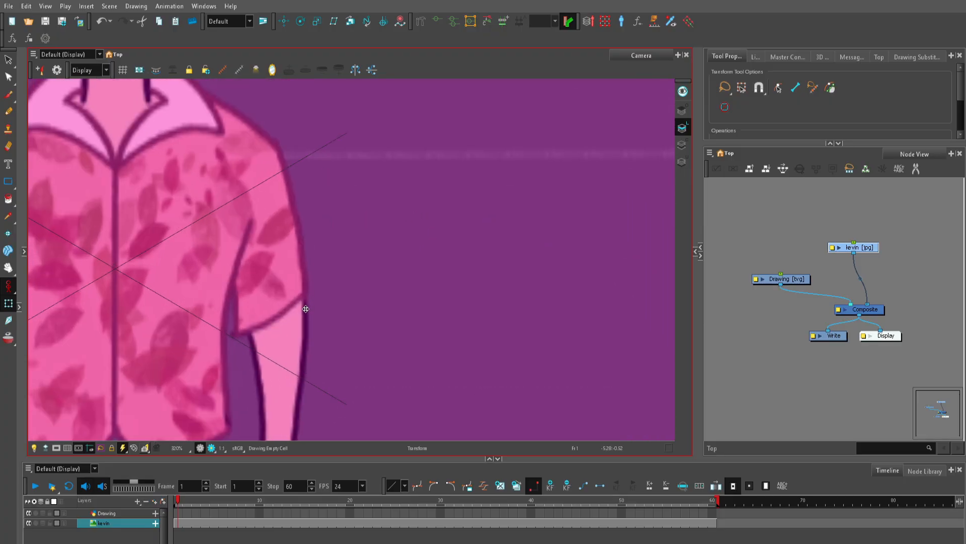
pyautogui.click(759, 222)
pyautogui.scroll(-1, 356, 277)
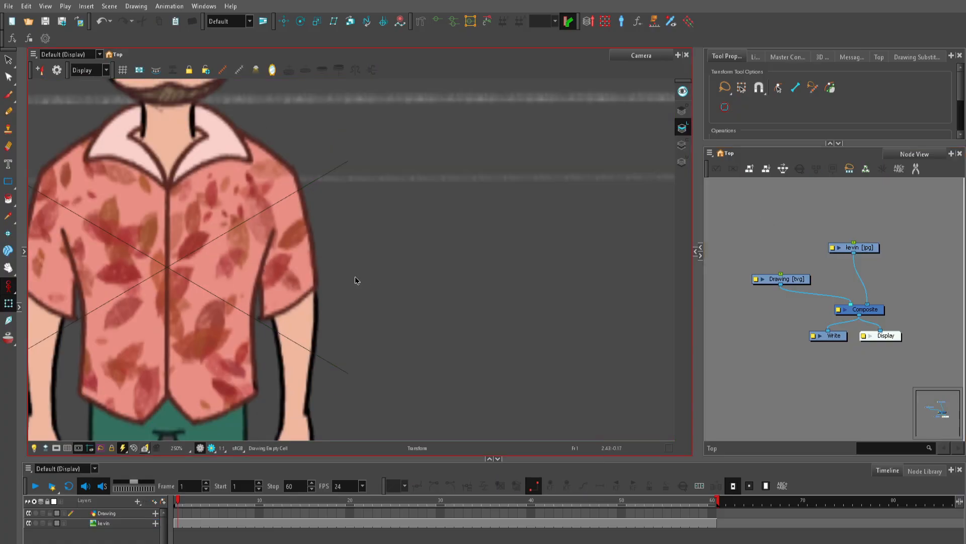
pyautogui.scroll(-6, 355, 277)
pyautogui.press('space')
pyautogui.scroll(2, 508, 238)
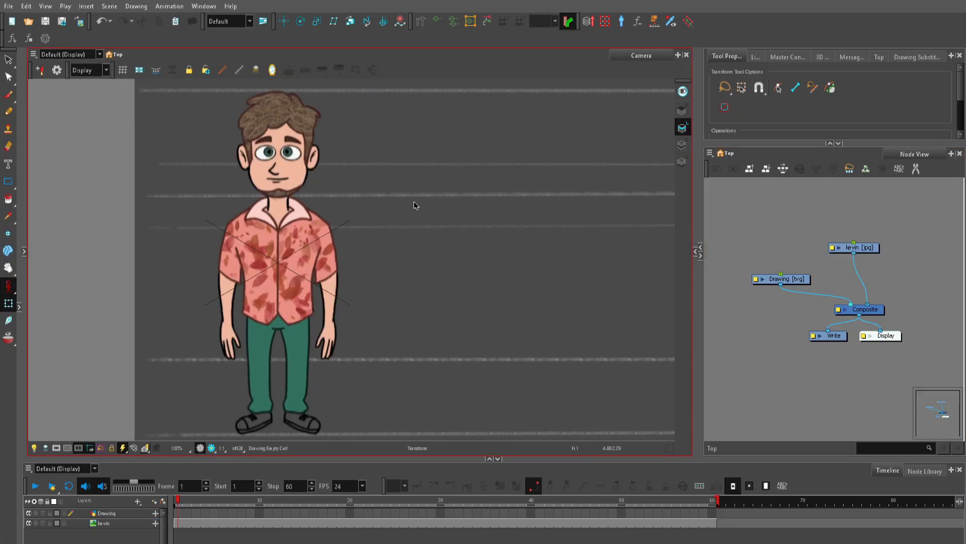
# Step: Shrink the Timeline's height further and frame the whole character in the taller Camera view
pyautogui.moveTo(308, 457); pyautogui.dragTo(308, 493)
pyautogui.scroll(-1, 393, 239)
pyautogui.press('space')
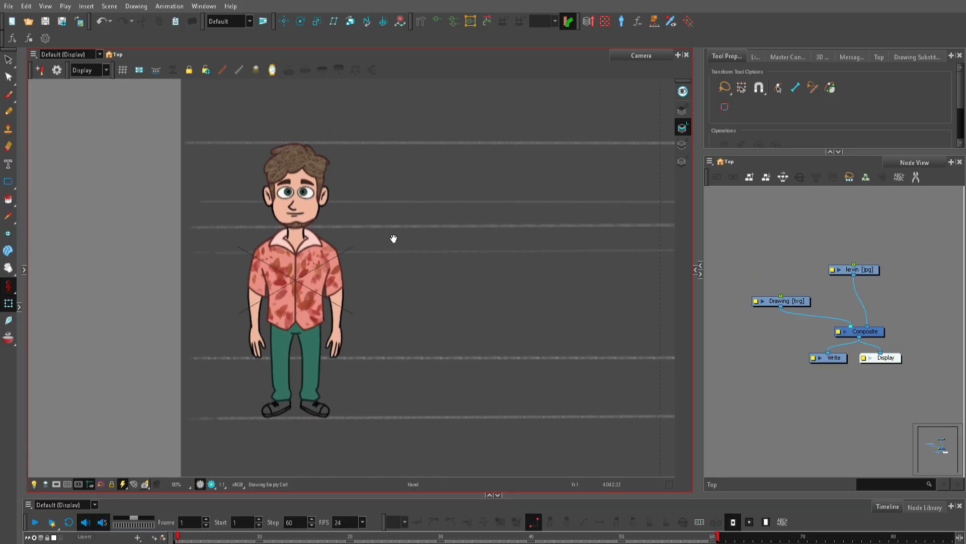
pyautogui.scroll(1, 403, 262)
pyautogui.moveTo(406, 287); pyautogui.dragTo(325, 283)
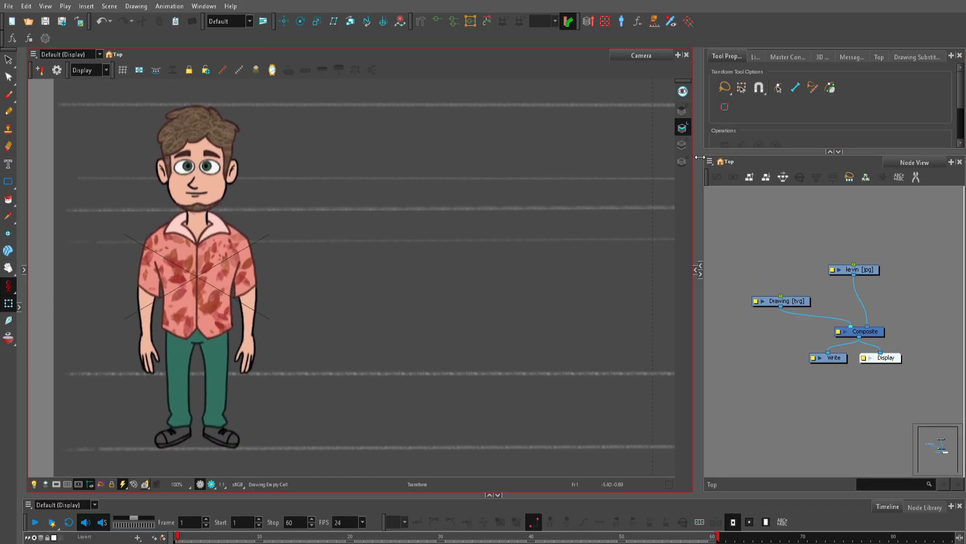
# Step: Widen the Node View and Tool Properties area by narrowing the Camera view
pyautogui.moveTo(700, 158); pyautogui.dragTo(583, 158)
pyautogui.scroll(-3, 319, 234)
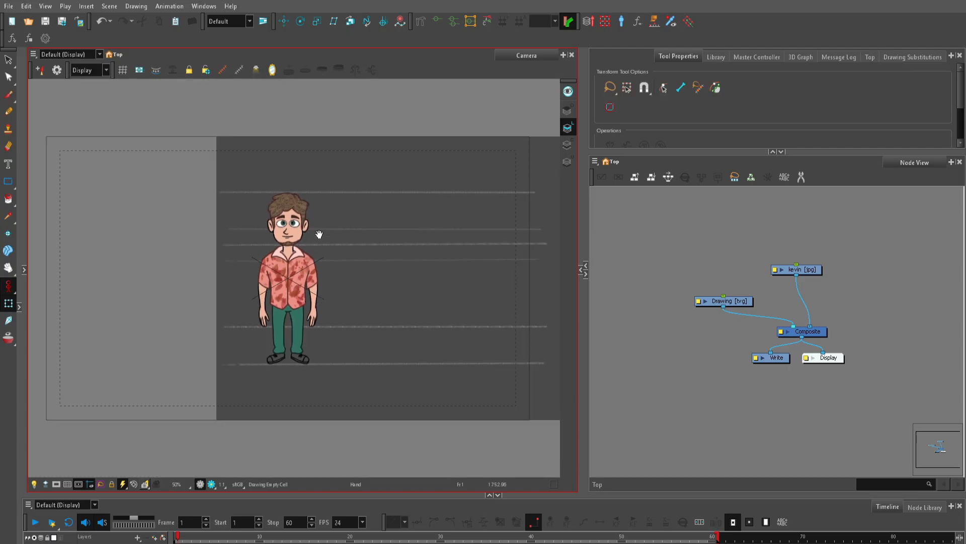
pyautogui.scroll(1, 319, 234)
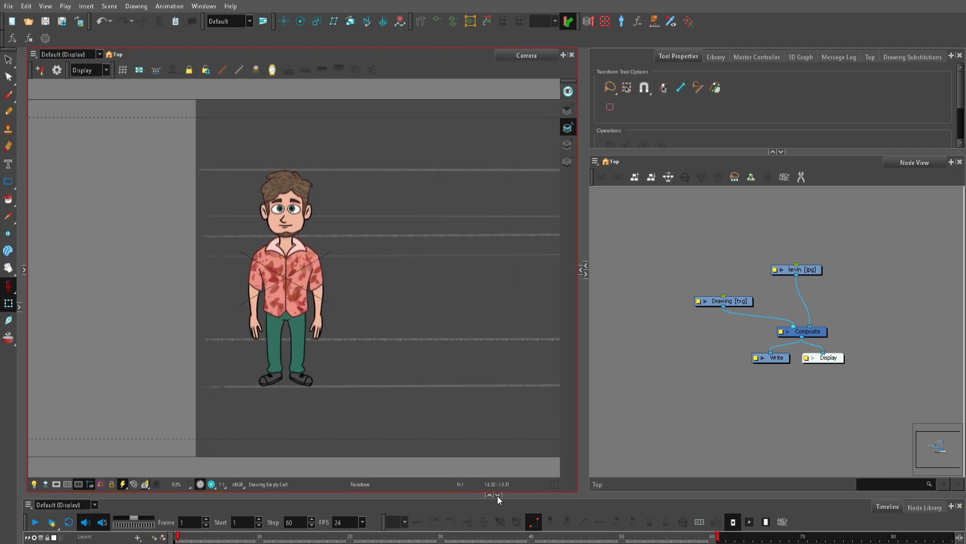
# Step: Collapse the Timeline completely and reframe the character in the full-height Camera view
pyautogui.click(498, 494)
pyautogui.scroll(2, 380, 266)
pyautogui.moveTo(382, 238); pyautogui.dragTo(347, 254)
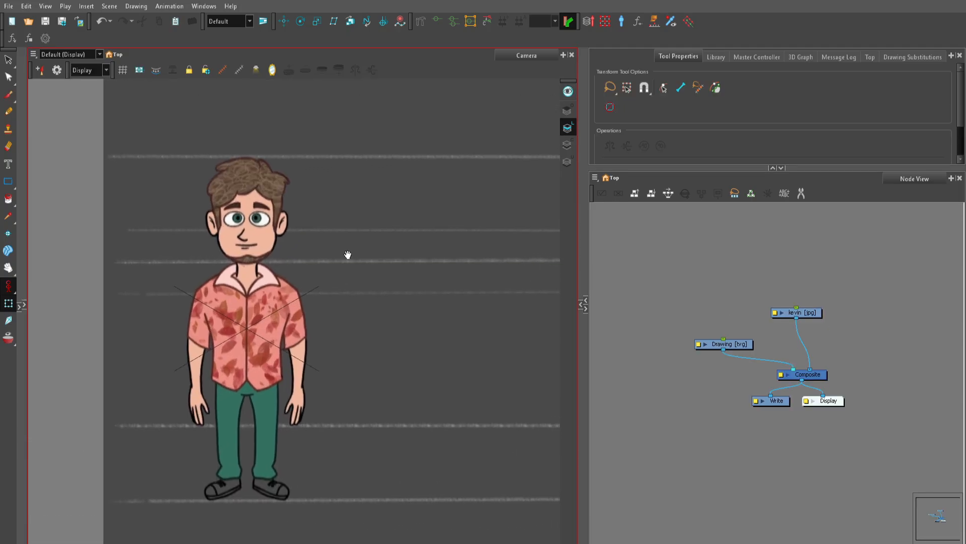
pyautogui.click(697, 287)
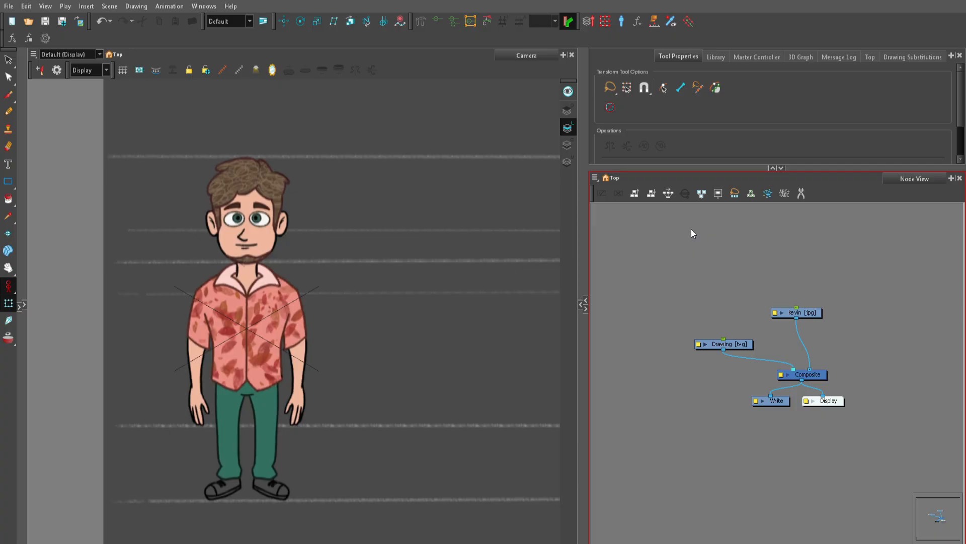
pyautogui.scroll(1, 260, 261)
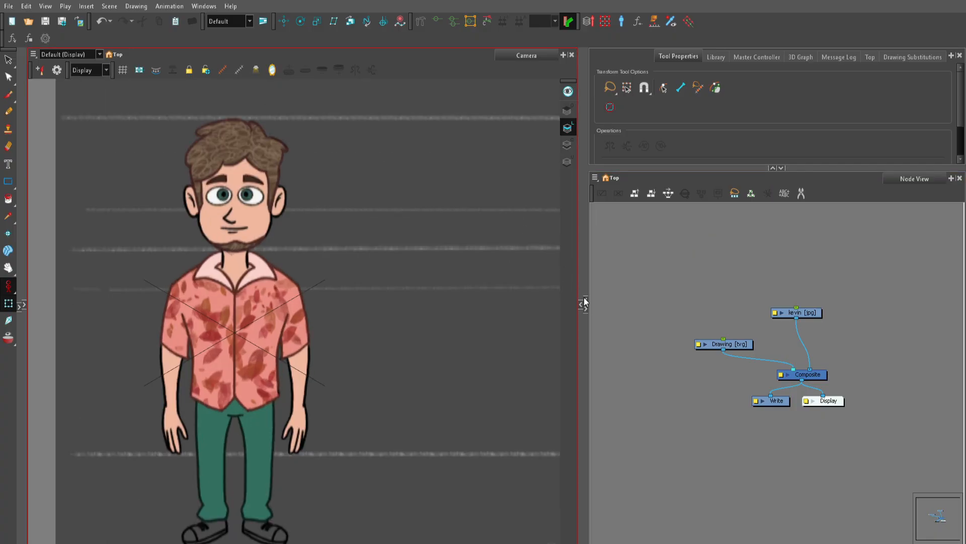
# Step: Expand the collapsed Xsheet area and open the Colour view from there
pyautogui.click(584, 303)
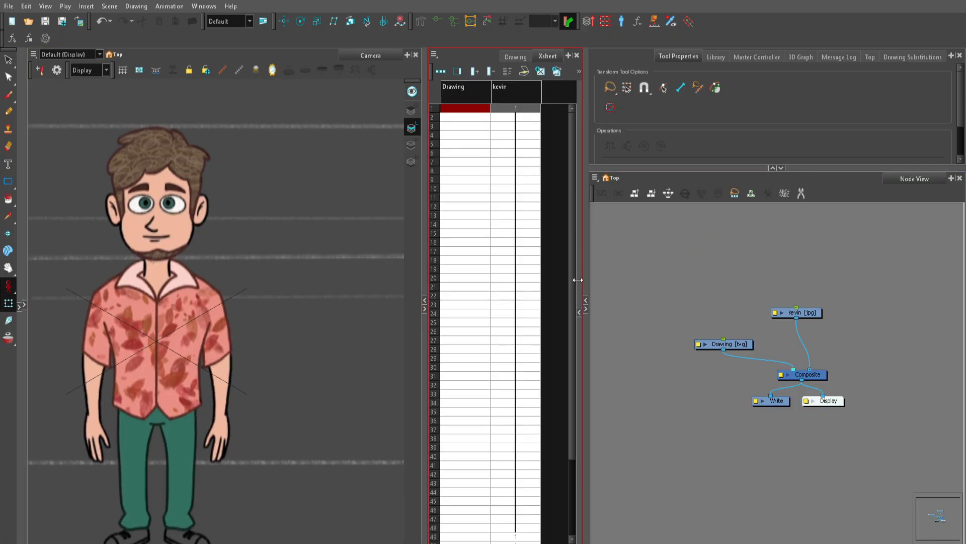
pyautogui.click(570, 55)
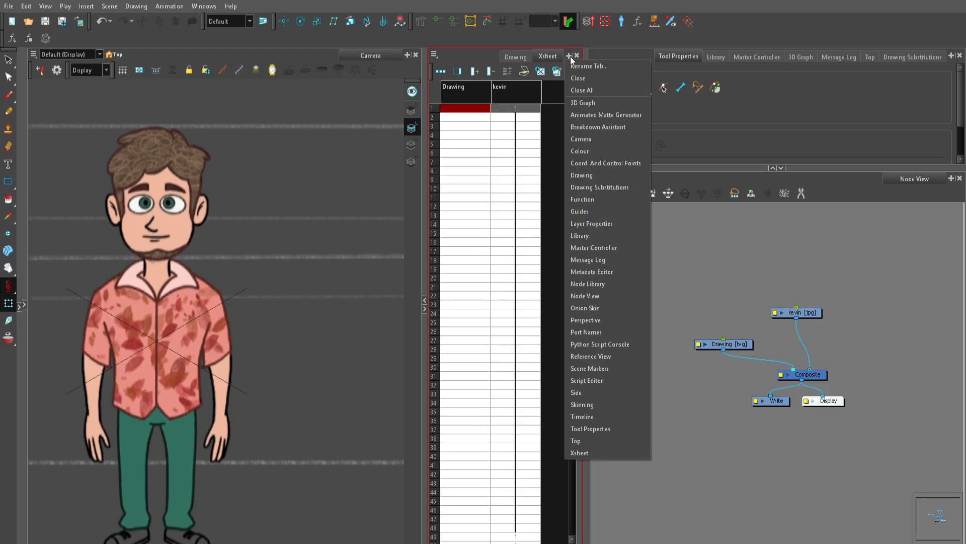
pyautogui.click(602, 151)
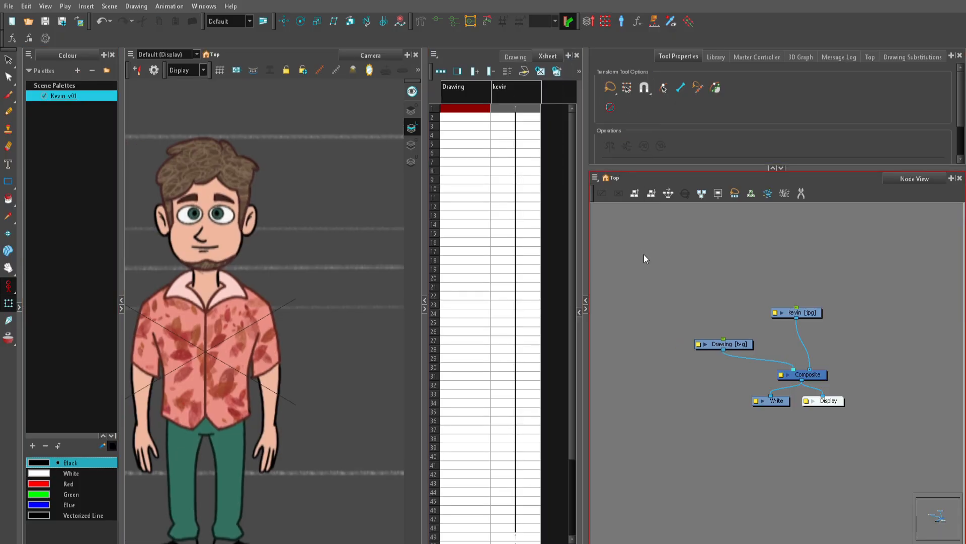
# Step: Collapse the Xsheet area again and enlarge the swatch list in the Colour view by shortening the palette list
pyautogui.click(424, 308)
pyautogui.click(30, 304)
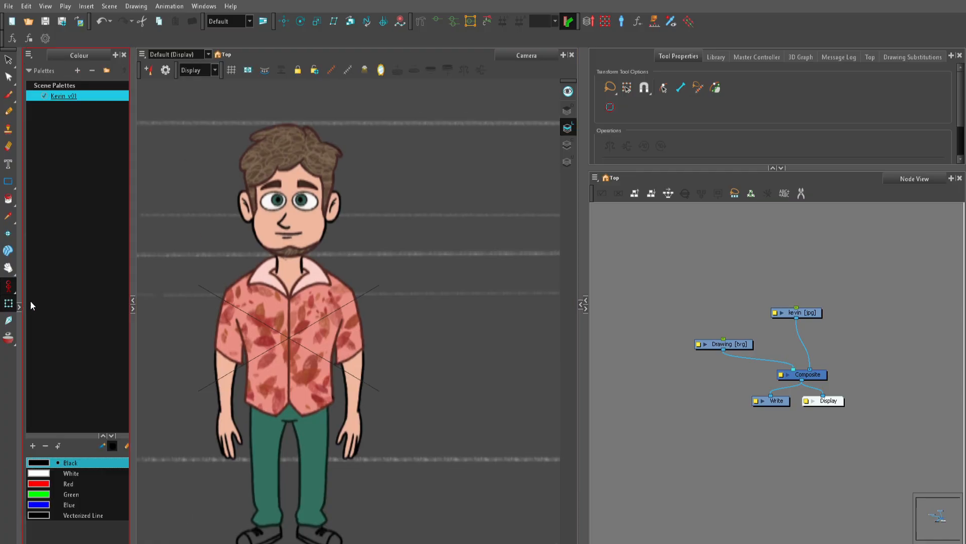
pyautogui.moveTo(55, 434); pyautogui.dragTo(42, 141)
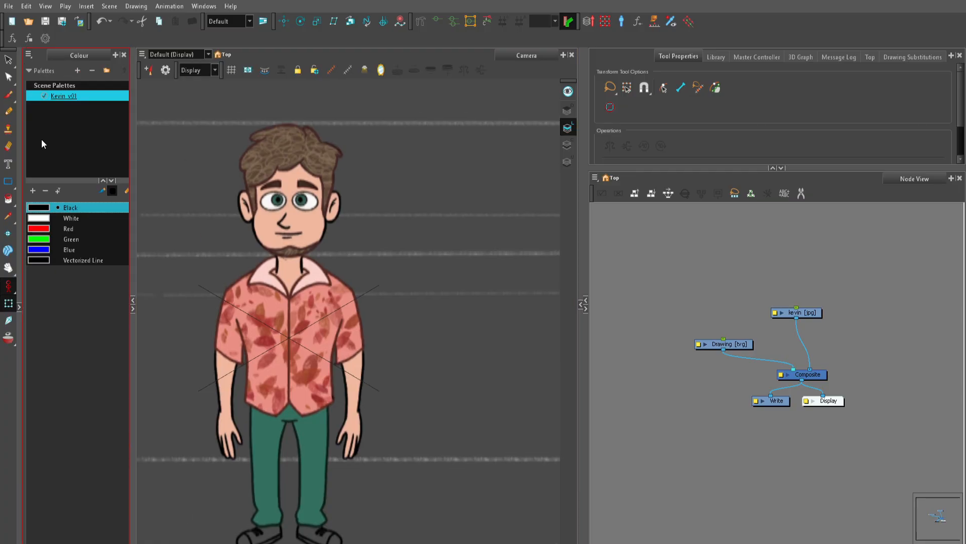
# Step: Delete all the default colours from the Kevin_v01 palette
pyautogui.click(407, 272)
pyautogui.scroll(5, 321, 153)
pyautogui.moveTo(312, 136); pyautogui.dragTo(378, 263)
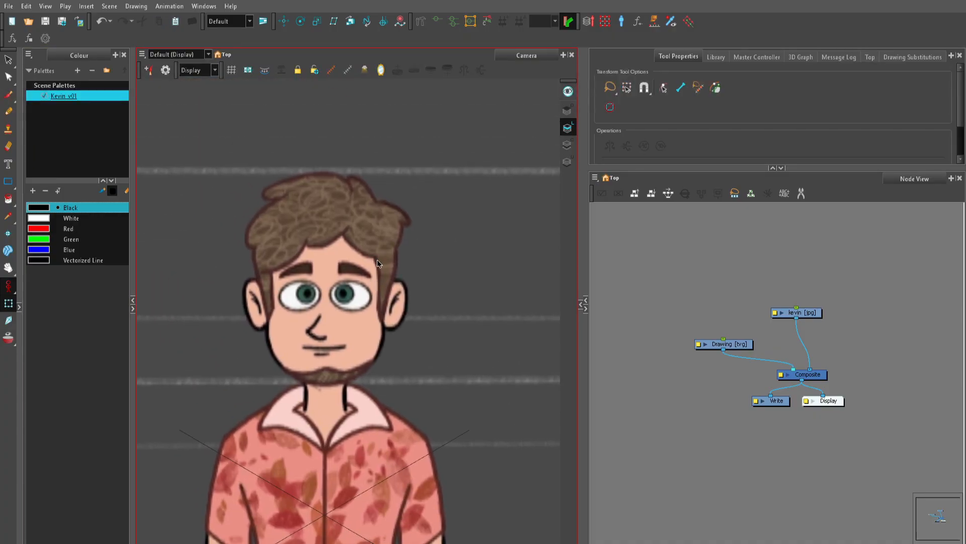
pyautogui.scroll(2, 724, 256)
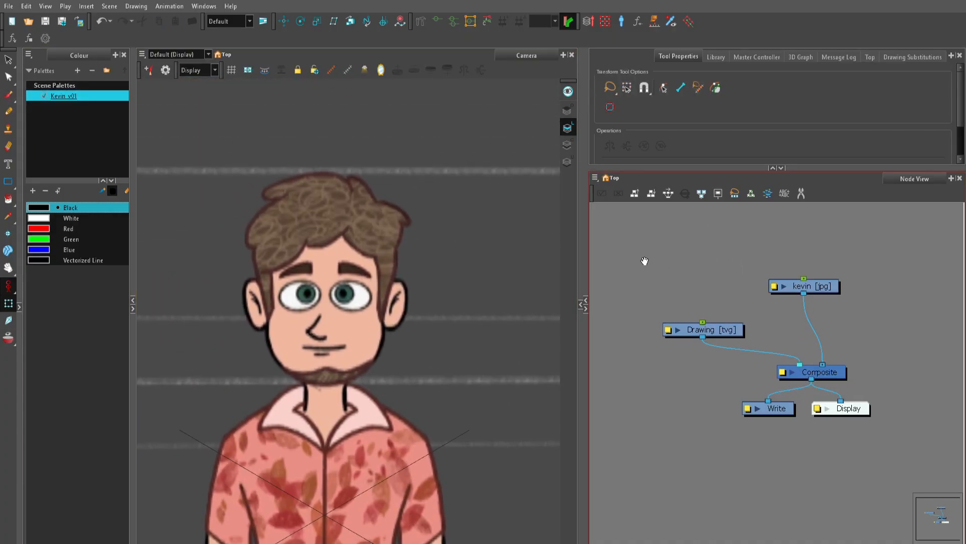
pyautogui.click(47, 191)
pyautogui.click(46, 191)
pyautogui.click(48, 190)
pyautogui.click(47, 190)
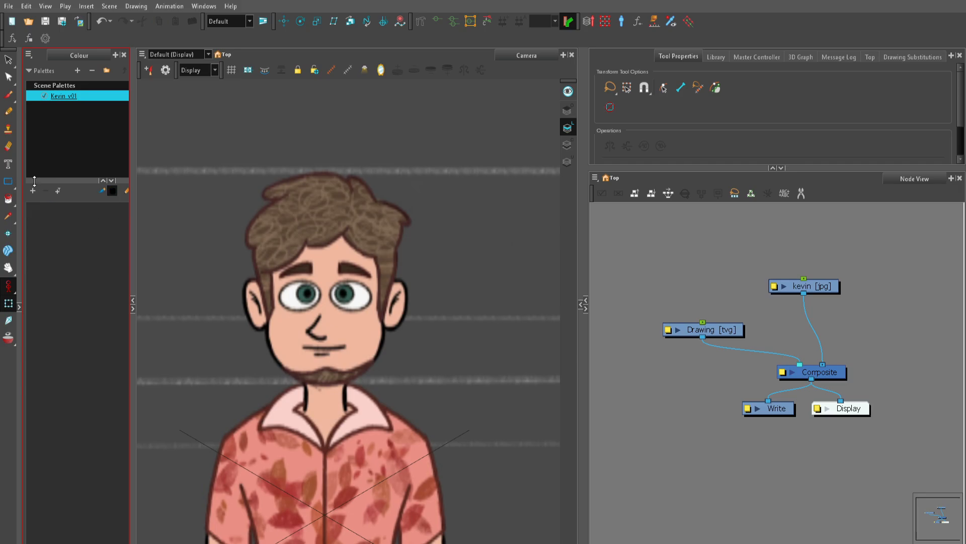
# Step: Add 17 new blank colour swatches to the Kevin_v01 palette
pyautogui.click(32, 192)
pyautogui.click(33, 192)
pyautogui.click(33, 191)
pyautogui.click(32, 191)
pyautogui.click(32, 191)
pyautogui.click(32, 192)
pyautogui.click(32, 191)
pyautogui.doubleClick(32, 191)
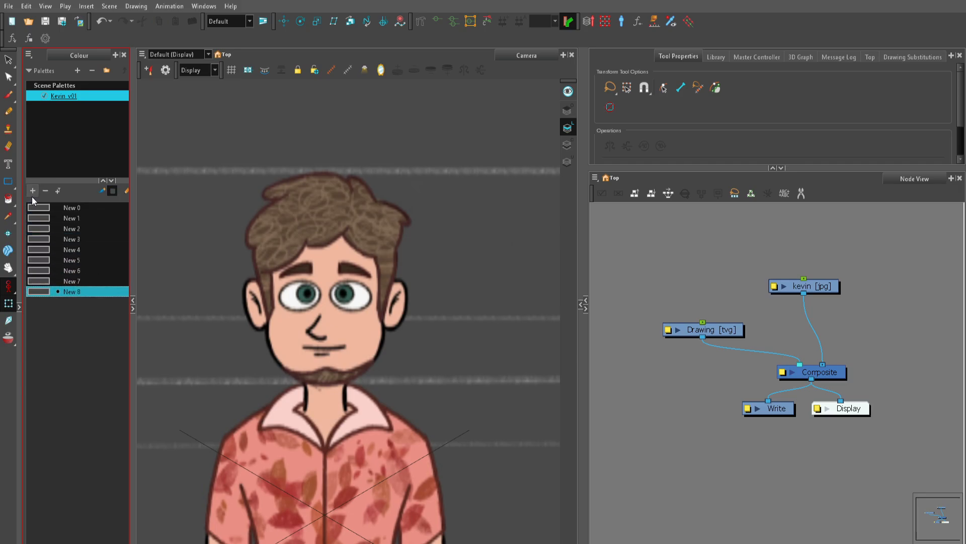
pyautogui.doubleClick(32, 191)
pyautogui.doubleClick(32, 191)
pyautogui.doubleClick(32, 191)
pyautogui.click(32, 191)
pyautogui.click(32, 191)
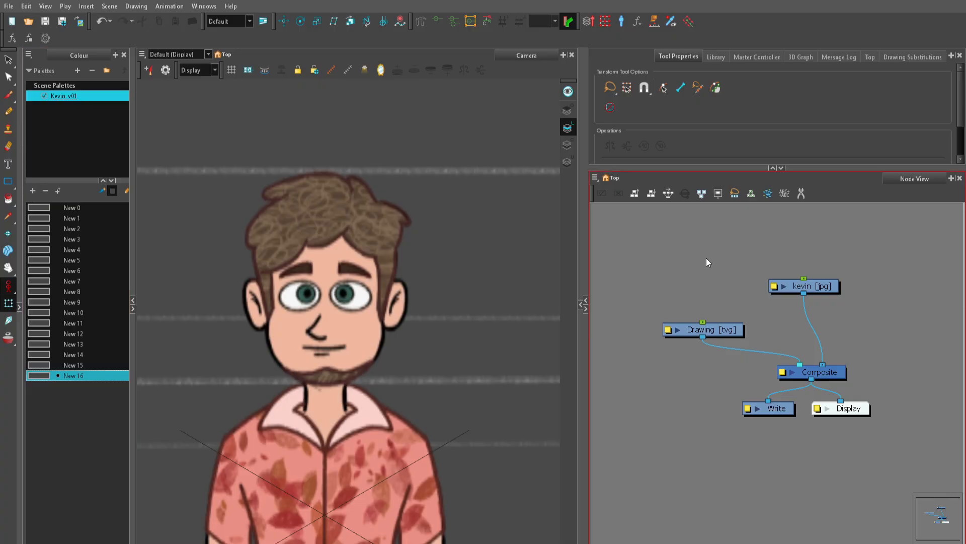
# Step: Raise the kevin image's bitmap quality to the maximum resolution of 2160 and deselect it
pyautogui.click(705, 330)
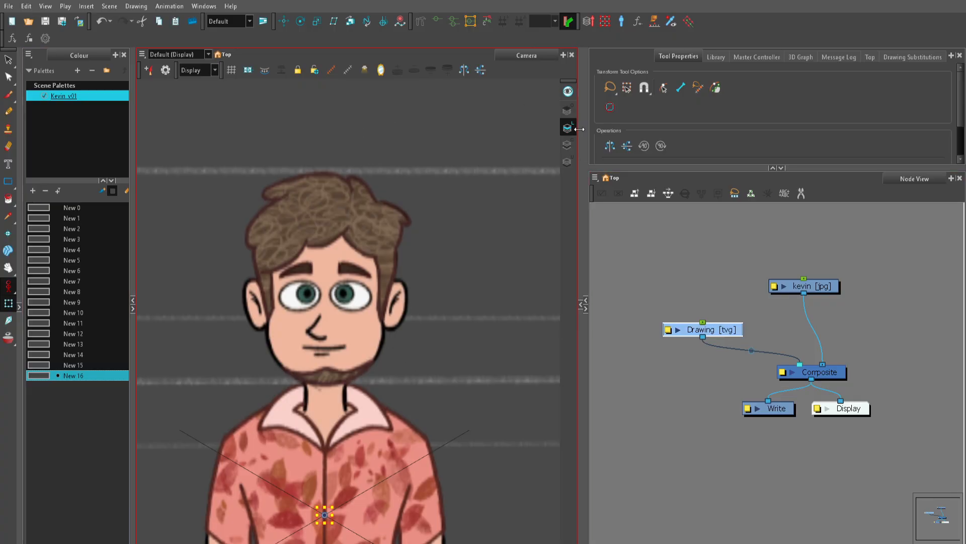
pyautogui.click(820, 285)
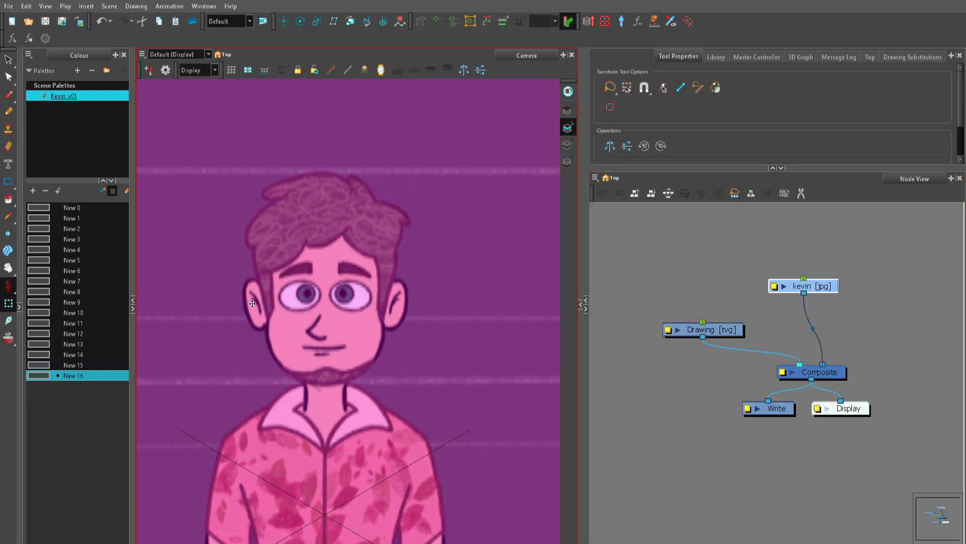
pyautogui.hotkey('ctrl', 'q')
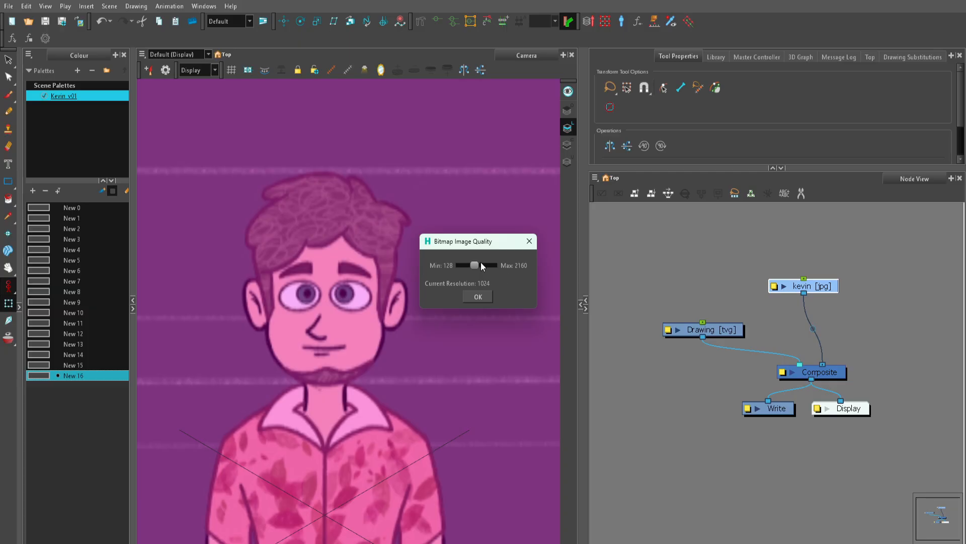
pyautogui.moveTo(476, 265); pyautogui.dragTo(494, 265)
pyautogui.click(480, 297)
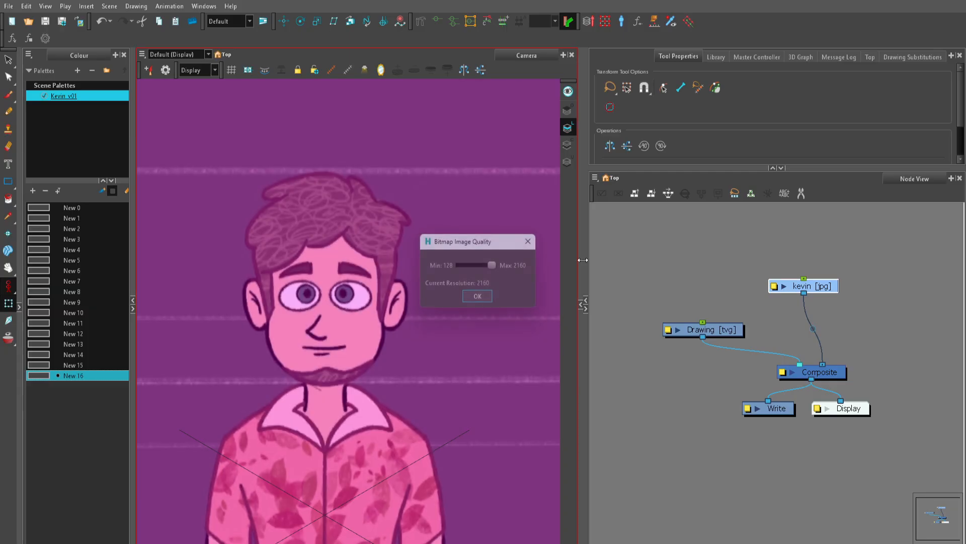
pyautogui.click(441, 283)
pyautogui.scroll(3, 382, 266)
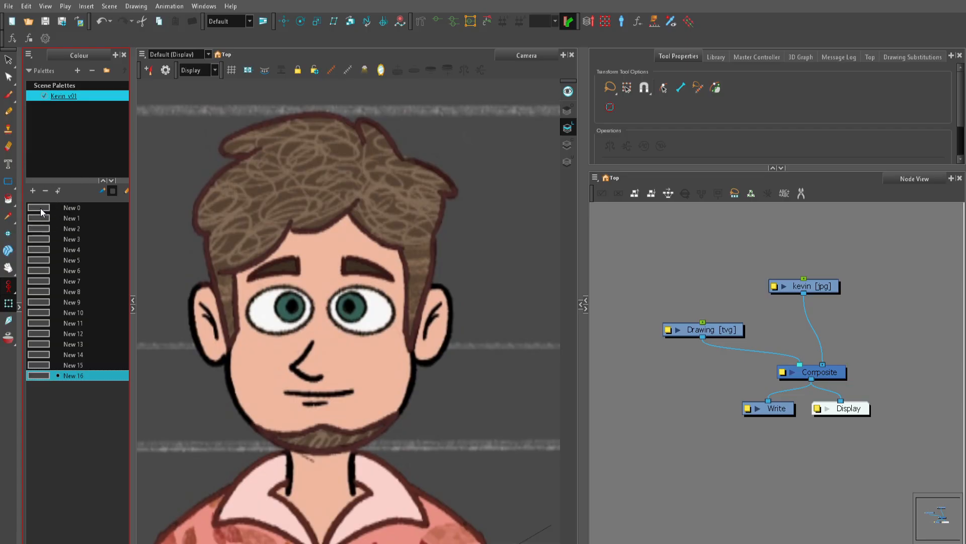
# Step: Sample the hair's dark outline colour from the image into the palette's first swatch and name it Hair LA
pyautogui.click(42, 208)
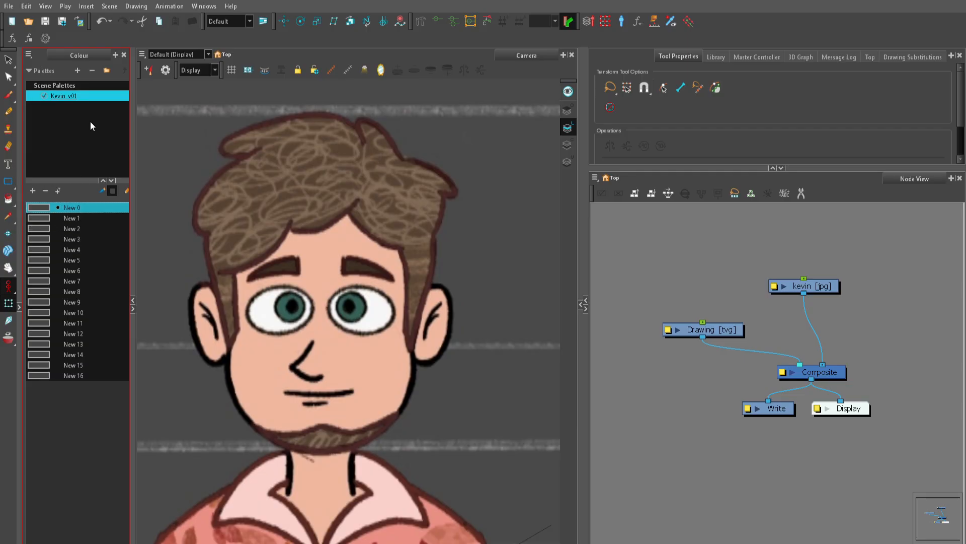
pyautogui.doubleClick(39, 207)
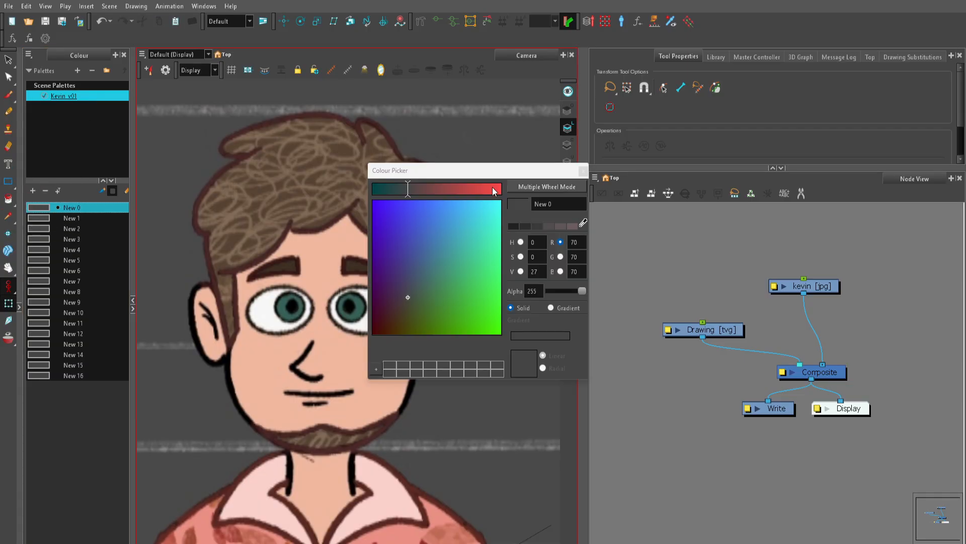
pyautogui.moveTo(497, 171); pyautogui.dragTo(596, 137)
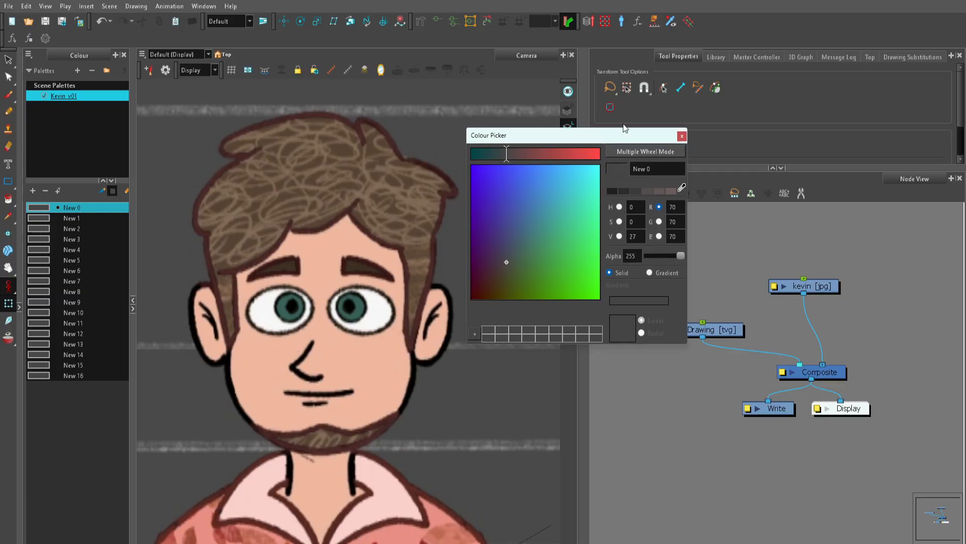
pyautogui.scroll(2, 409, 224)
pyautogui.moveTo(408, 225); pyautogui.dragTo(329, 358)
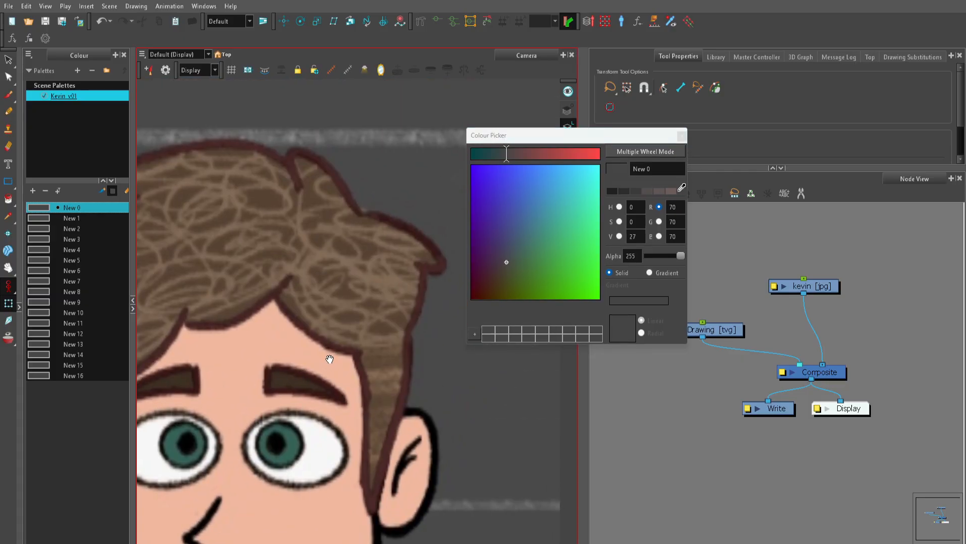
pyautogui.click(682, 188)
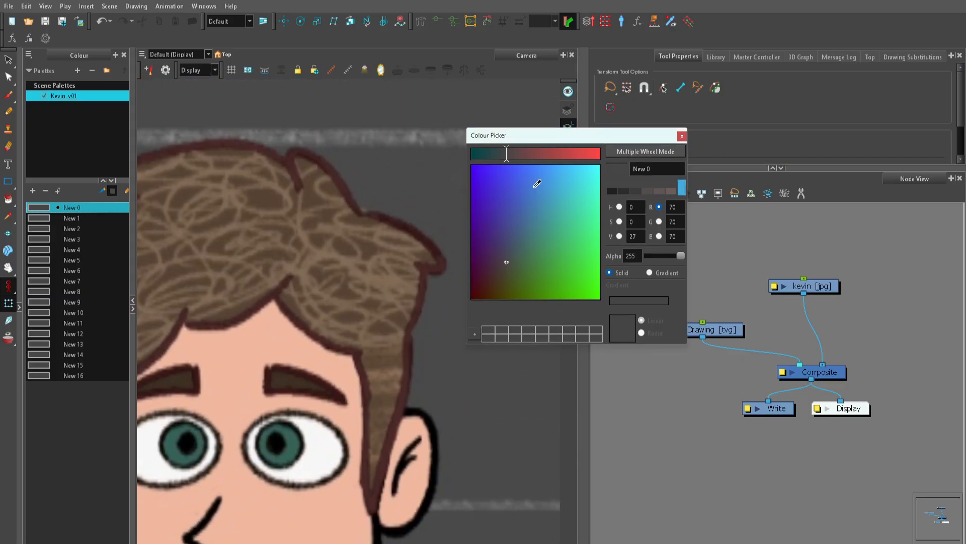
pyautogui.click(299, 147)
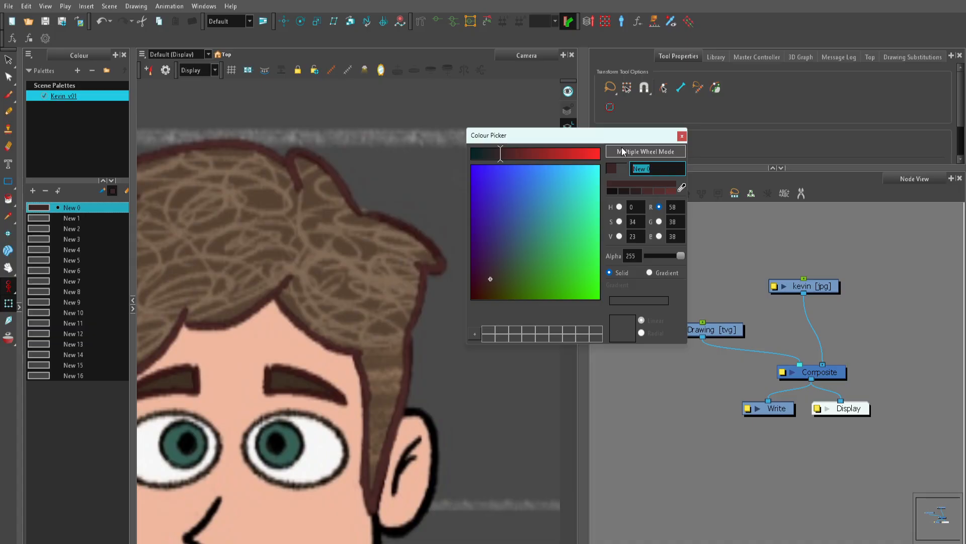
pyautogui.write('Hair LA')
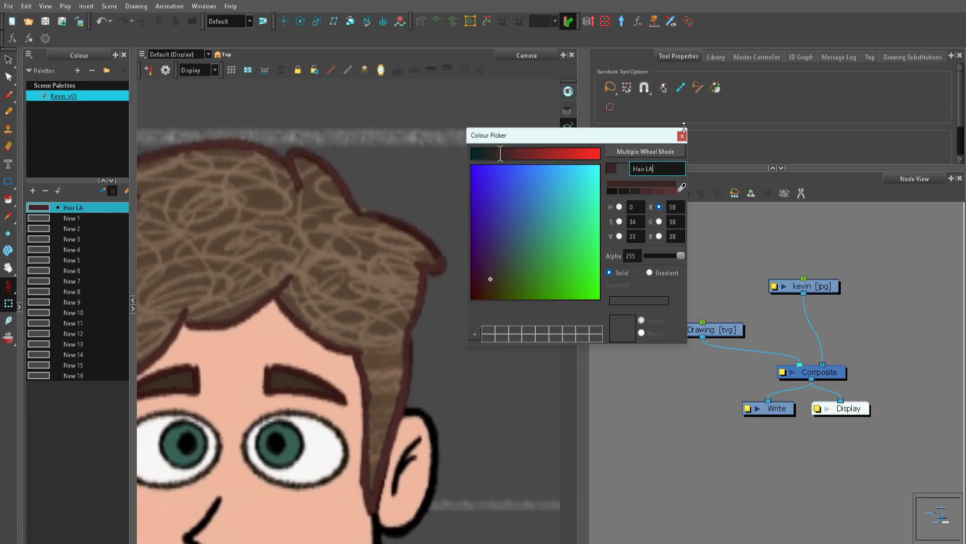
# Step: Sample the hair's base brown from the image into the New 1 swatch and name it Hair
pyautogui.click(59, 216)
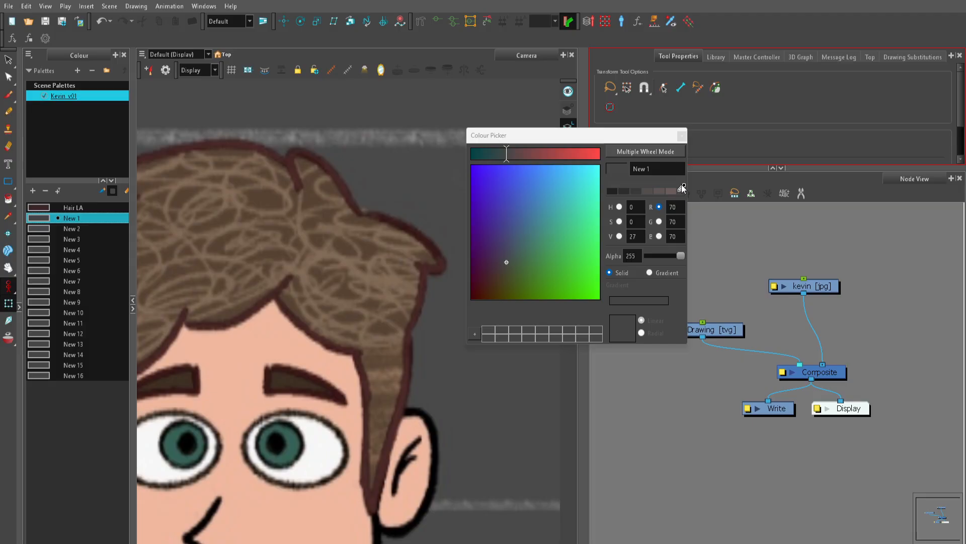
pyautogui.moveTo(610, 136); pyautogui.dragTo(589, 98)
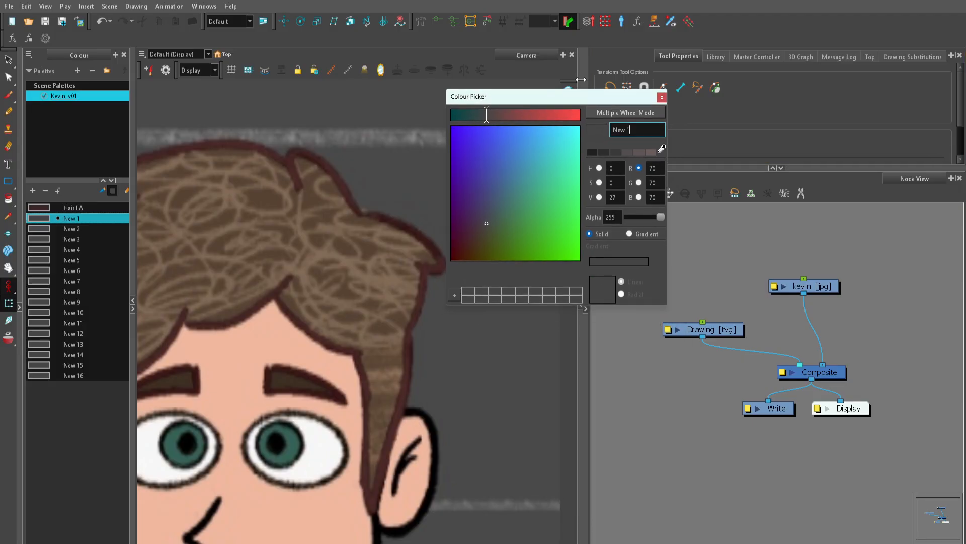
pyautogui.click(662, 149)
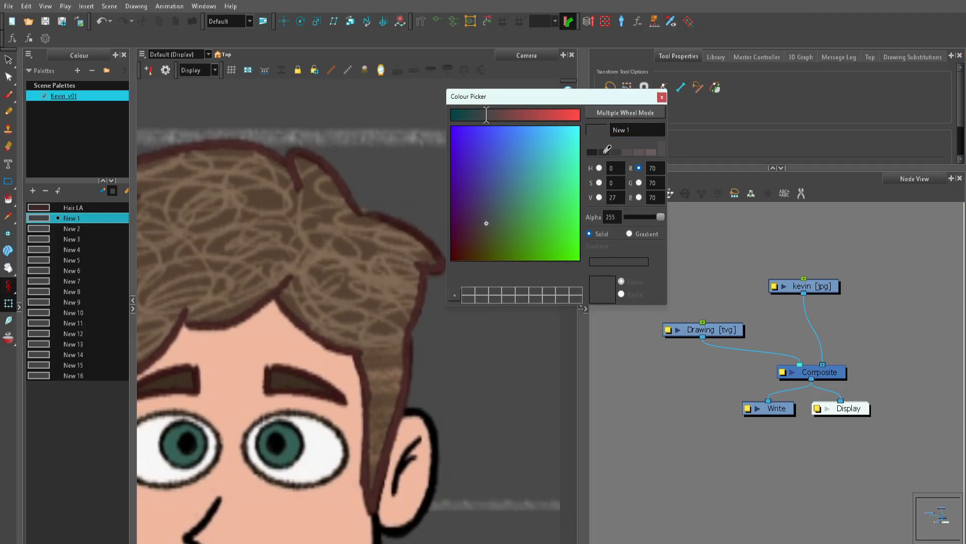
pyautogui.click(311, 198)
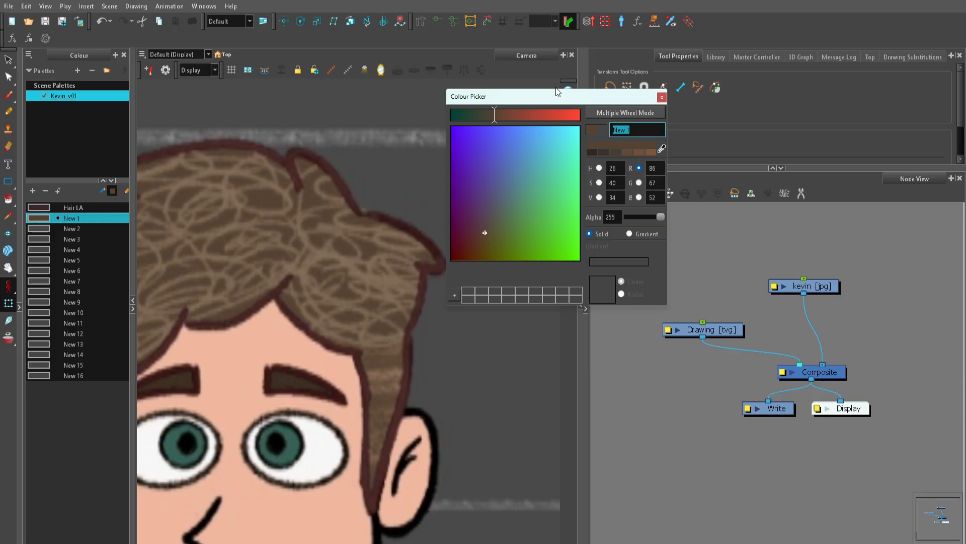
pyautogui.write('Hair')
# Step: Sample the hair's lighter scribble colour into the New 2 swatch and name it Hair Texture
pyautogui.click(53, 228)
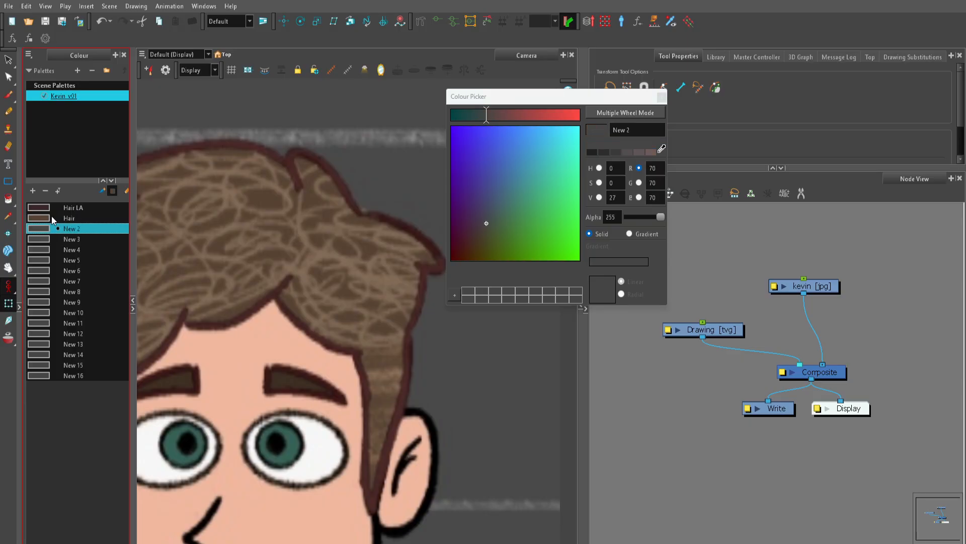
pyautogui.click(661, 149)
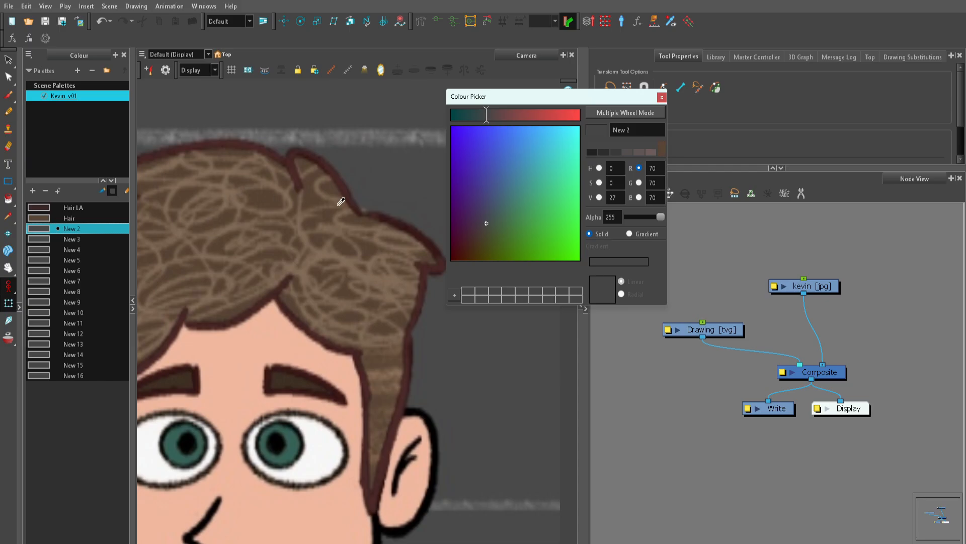
pyautogui.click(380, 269)
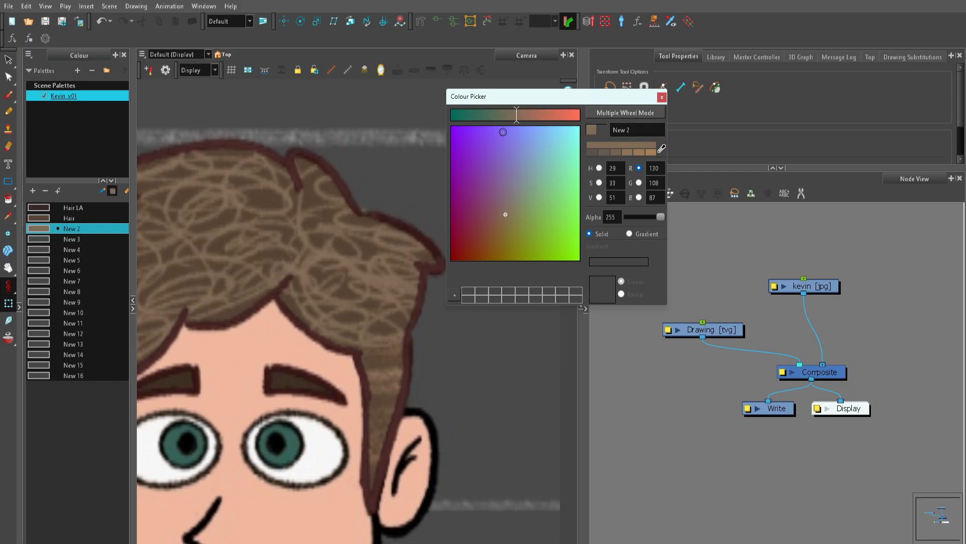
pyautogui.moveTo(637, 130); pyautogui.dragTo(582, 112)
pyautogui.write('Hair Texture')
# Step: Sample the black face outline below the ear into the New 3 swatch and name it Skin LA
pyautogui.click(81, 242)
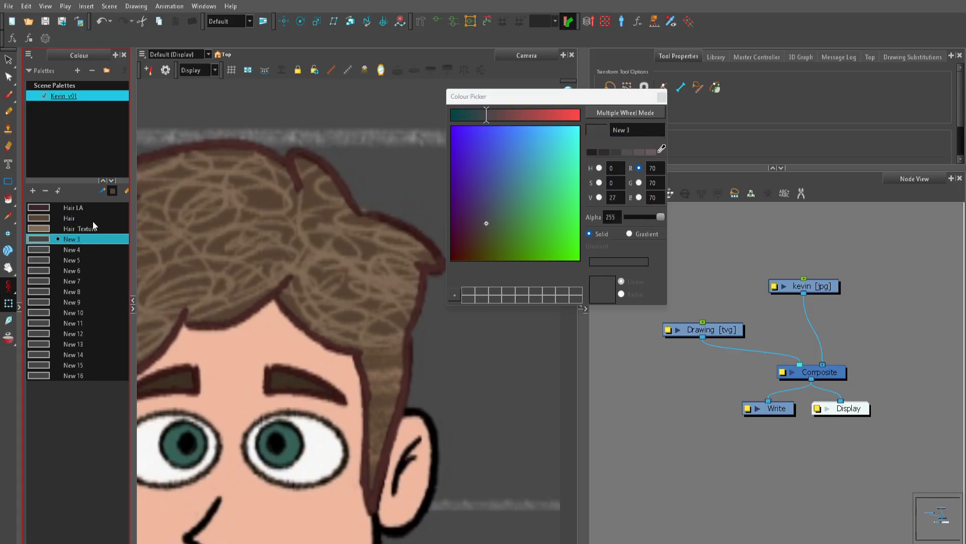
pyautogui.scroll(-1, 347, 329)
pyautogui.moveTo(403, 408); pyautogui.dragTo(416, 282)
pyautogui.scroll(2, 416, 353)
pyautogui.moveTo(416, 382); pyautogui.dragTo(396, 444)
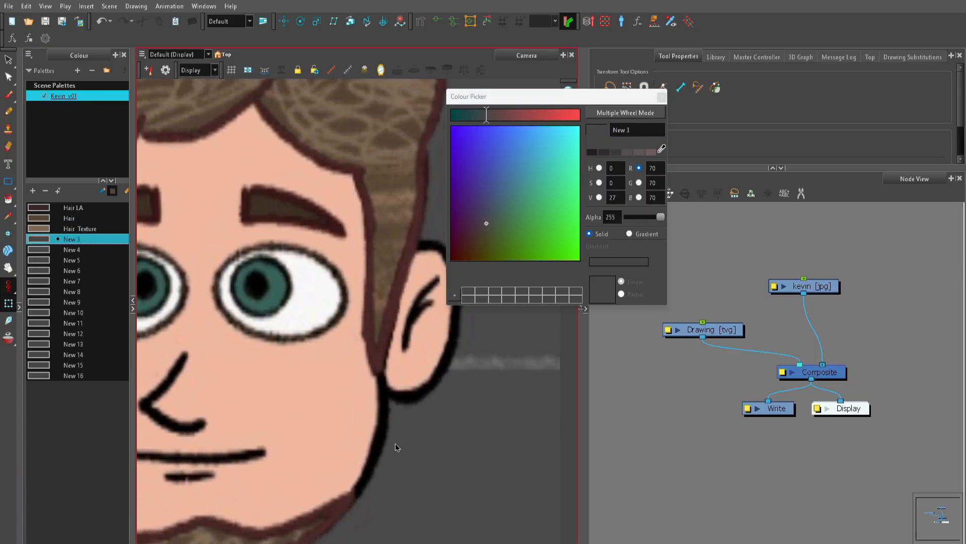
pyautogui.click(661, 148)
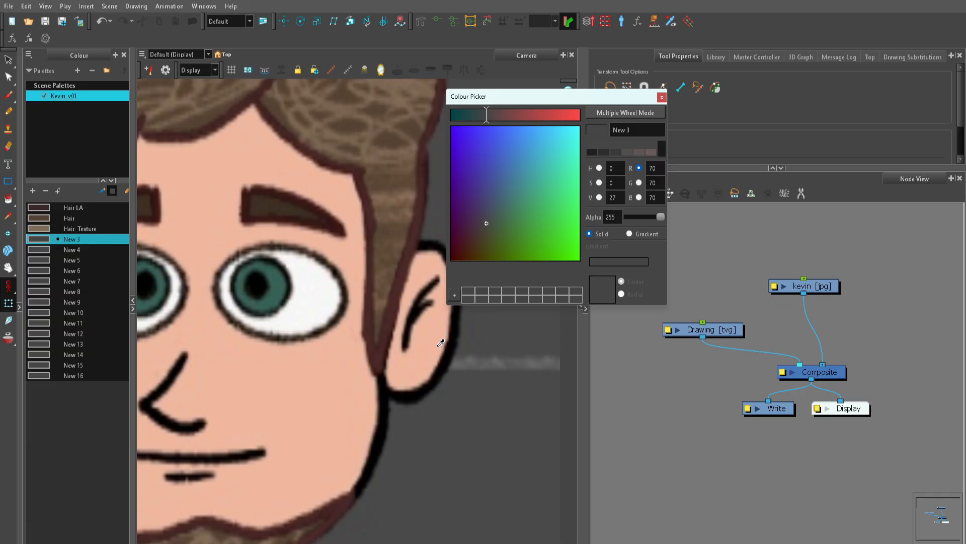
pyautogui.click(384, 410)
pyautogui.doubleClick(639, 130)
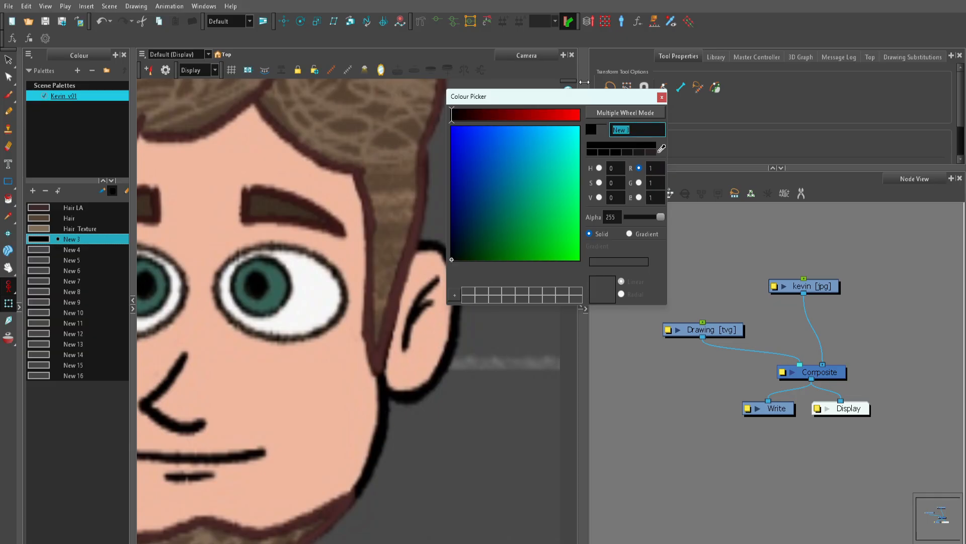
pyautogui.write('Skin LA')
# Step: Sample the face's skin tone into the New 4 swatch and name it Skin
pyautogui.click(57, 249)
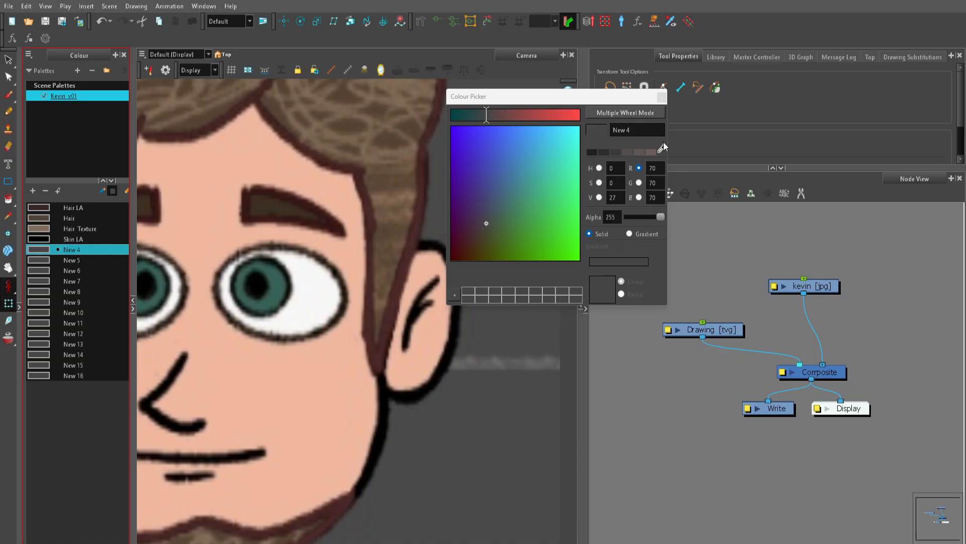
pyautogui.click(330, 371)
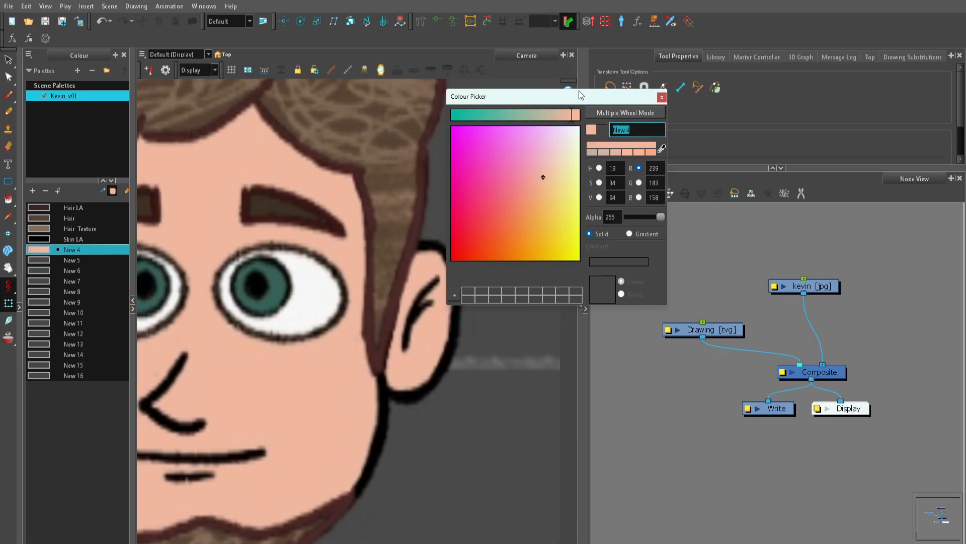
pyautogui.write('Skin')
pyautogui.click(758, 241)
# Step: Sample the dark outline around the eye's green iris into the New 5 swatch and name it Iris LA
pyautogui.scroll(2, 347, 232)
pyautogui.moveTo(332, 131)
pyautogui.mouseDown()
pyautogui.moveTo(325, 391)
pyautogui.moveTo(343, 283)
pyautogui.mouseUp()
pyautogui.moveTo(287, 411); pyautogui.dragTo(348, 335)
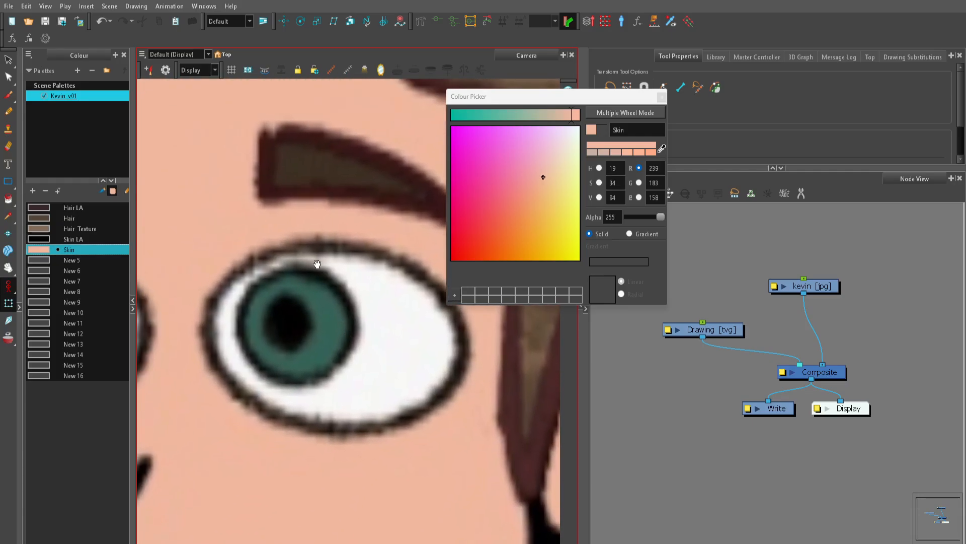
pyautogui.scroll(2, 276, 270)
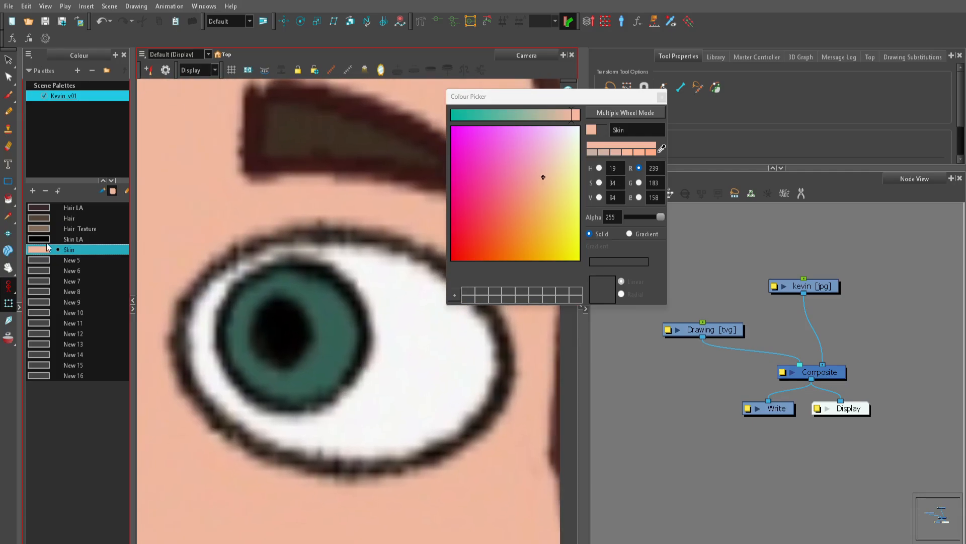
pyautogui.click(59, 260)
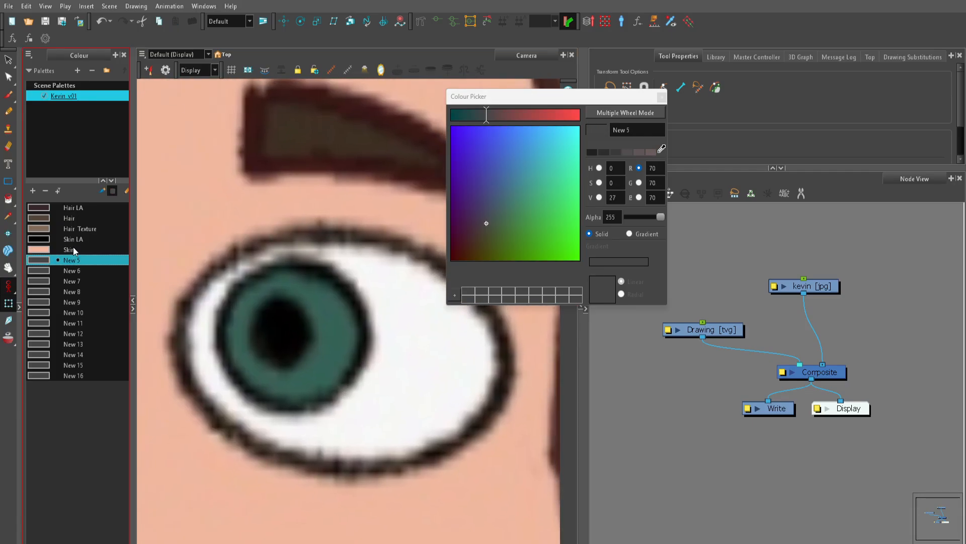
pyautogui.click(661, 148)
pyautogui.click(342, 277)
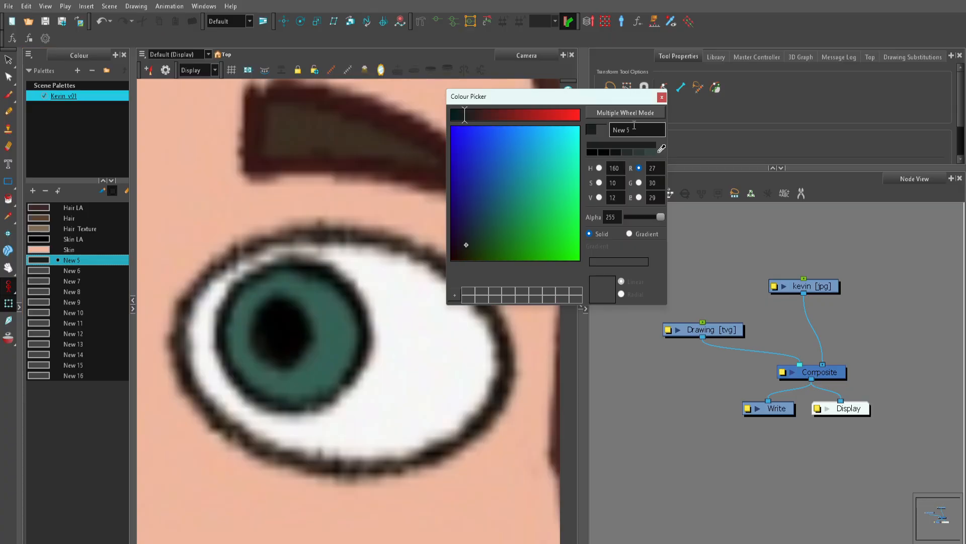
pyautogui.tripleClick(628, 129)
pyautogui.press('BackSpace')
pyautogui.write('Iris LA')
# Step: Sample the iris's green fill into the New 6 swatch and name it Iris
pyautogui.click(71, 272)
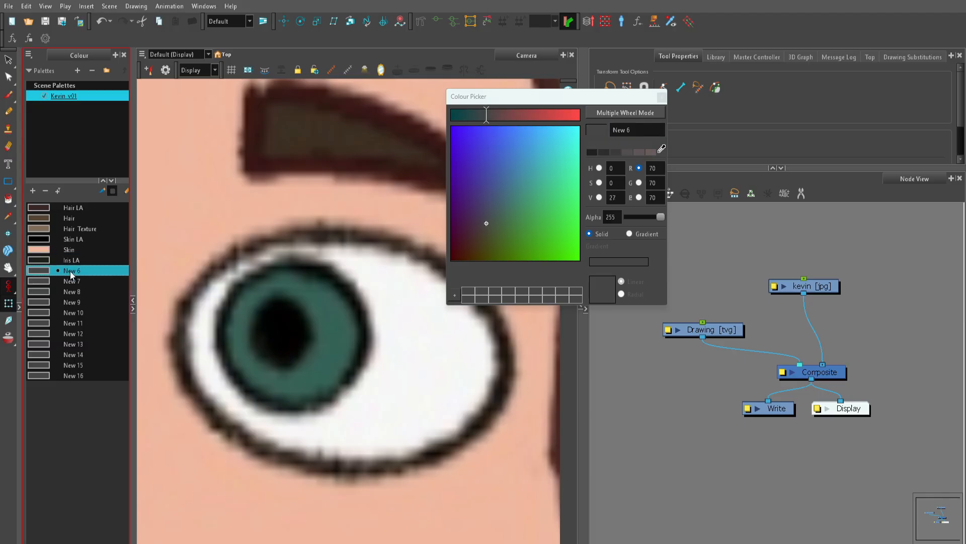
pyautogui.click(661, 149)
pyautogui.click(334, 338)
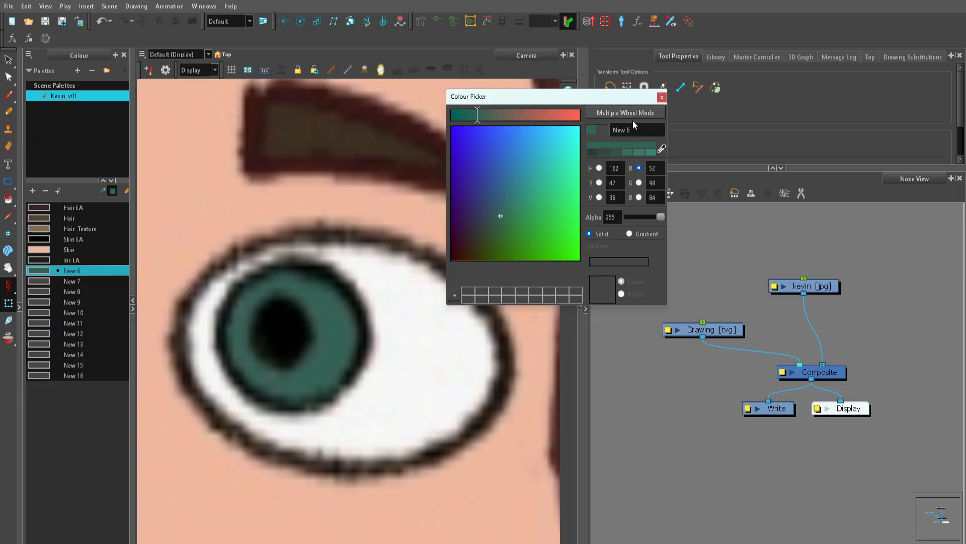
pyautogui.click(636, 127)
pyautogui.write('Iris')
# Step: Sample the black centre of the eye into the New 7 swatch and name it Pupil
pyautogui.click(63, 282)
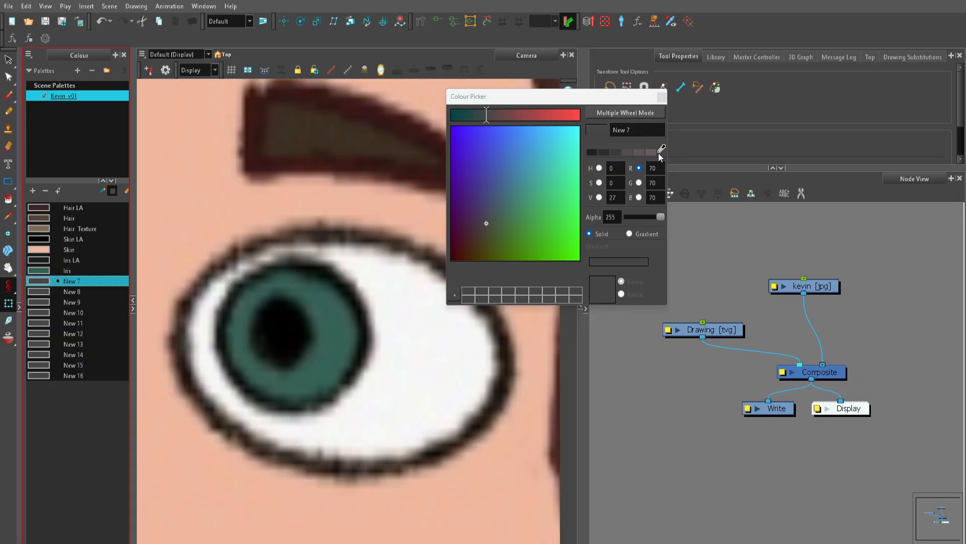
pyautogui.click(660, 151)
pyautogui.click(288, 310)
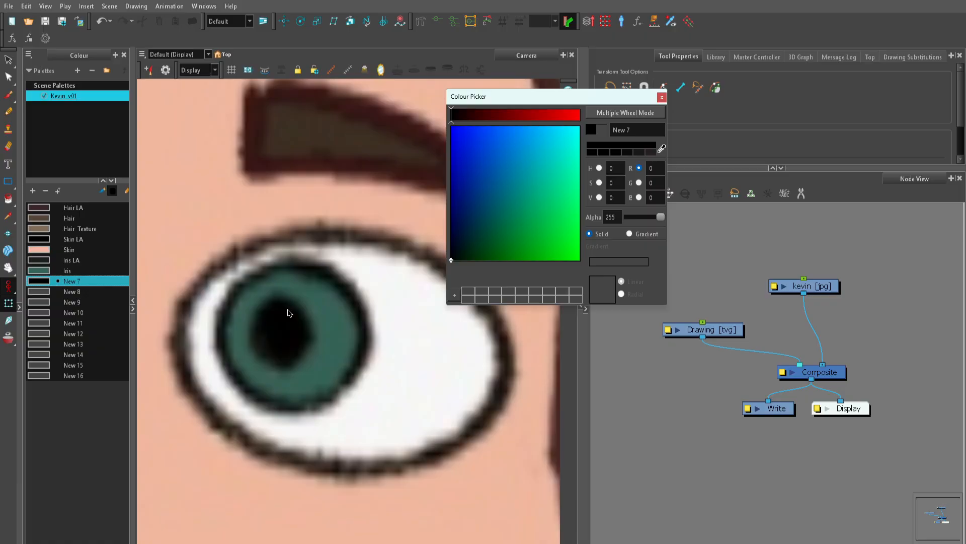
pyautogui.click(640, 131)
pyautogui.write('Pupil')
# Step: Sample the shirt's dark outline along the collar edge into the New 8 swatch and name it Shirt LA
pyautogui.scroll(-8, 347, 370)
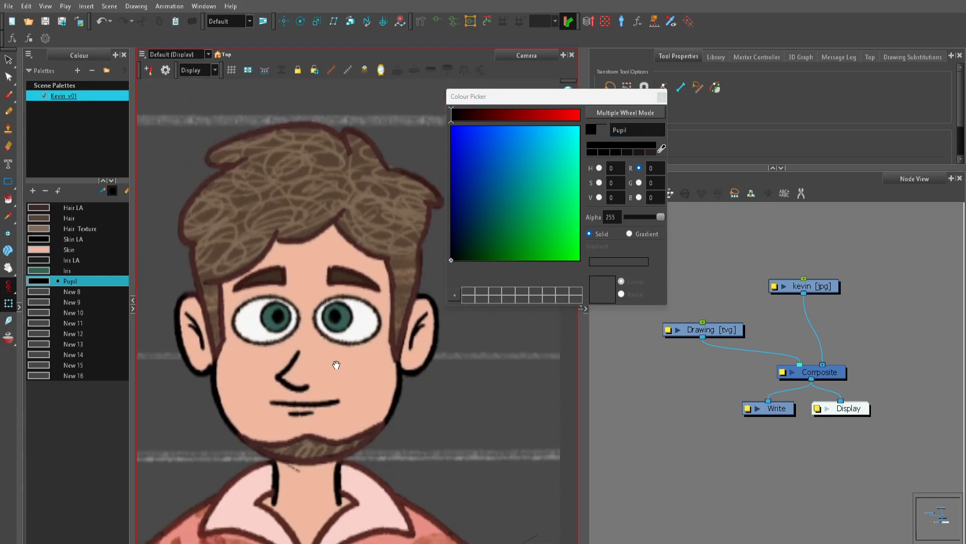
pyautogui.scroll(1, 333, 388)
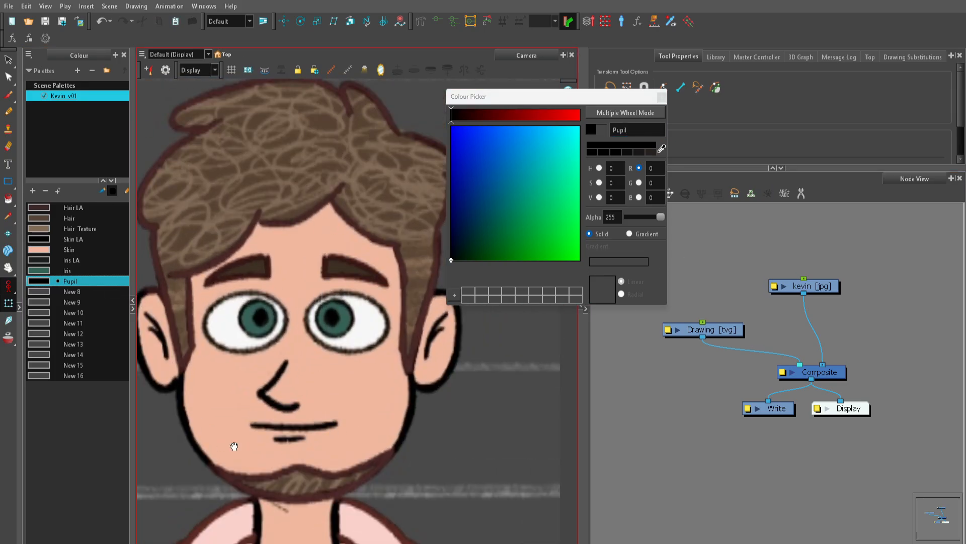
pyautogui.moveTo(312, 454); pyautogui.dragTo(307, 156)
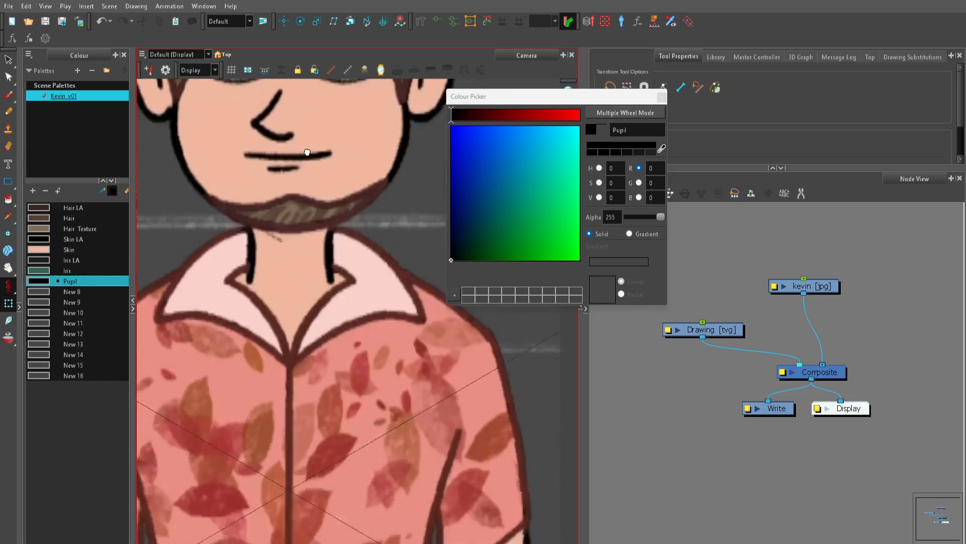
pyautogui.scroll(2, 342, 377)
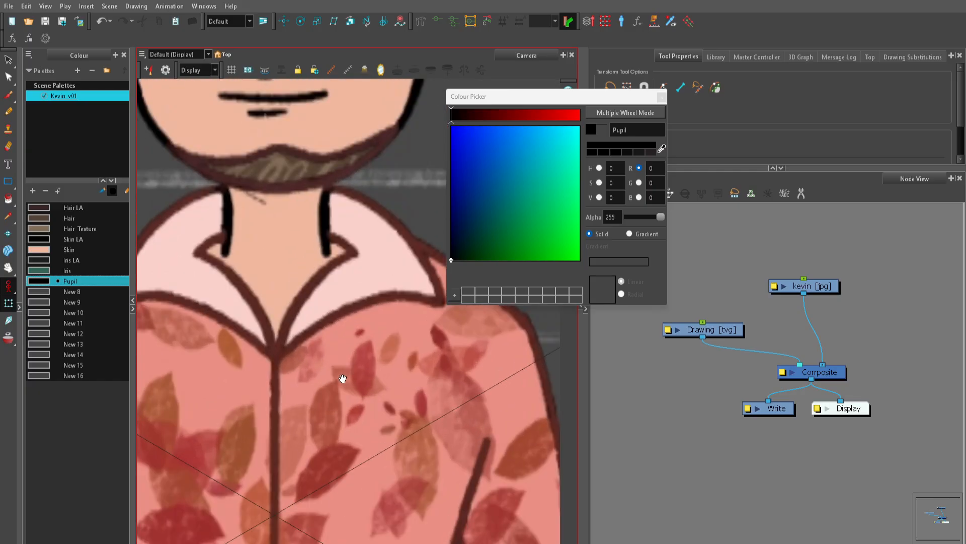
pyautogui.moveTo(320, 423); pyautogui.dragTo(354, 413)
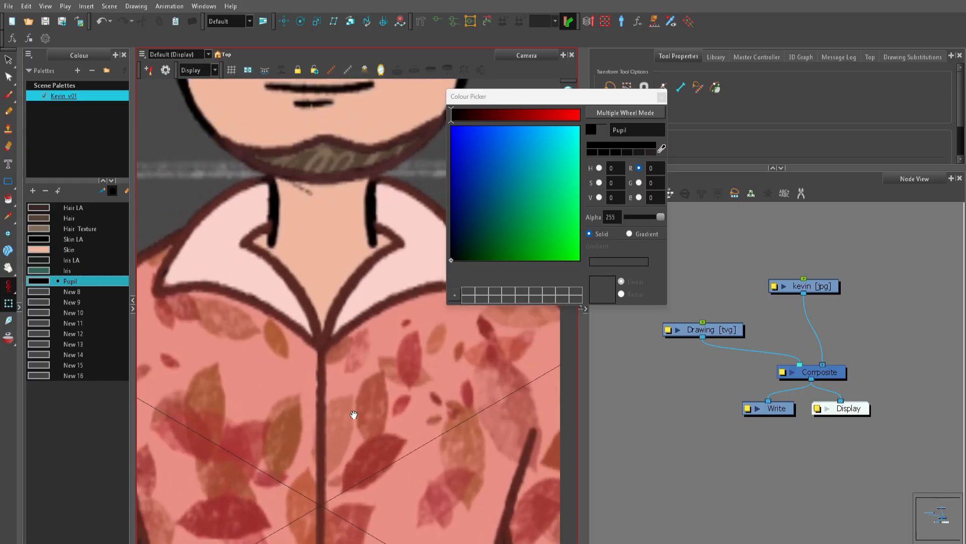
pyautogui.scroll(2, 353, 412)
pyautogui.moveTo(234, 234); pyautogui.dragTo(271, 314)
pyautogui.click(36, 291)
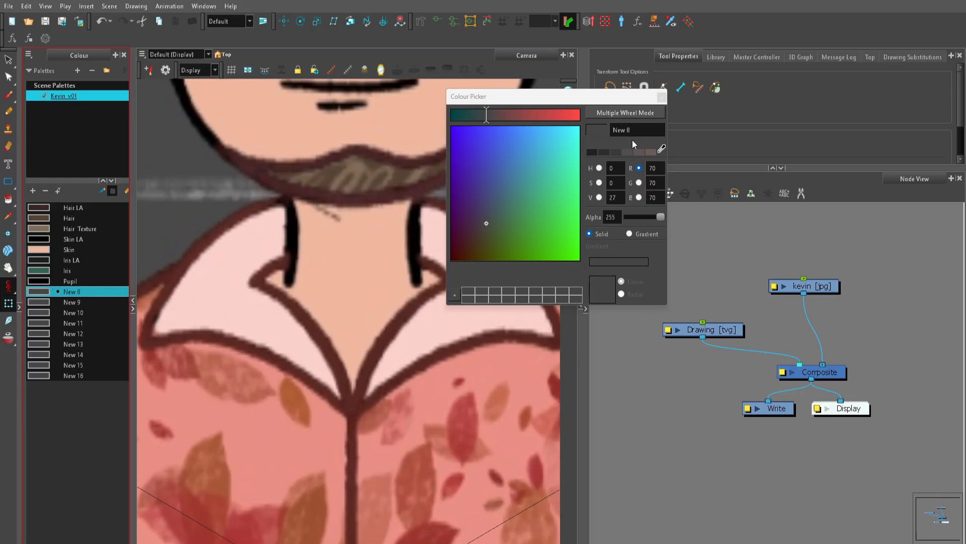
pyautogui.click(662, 147)
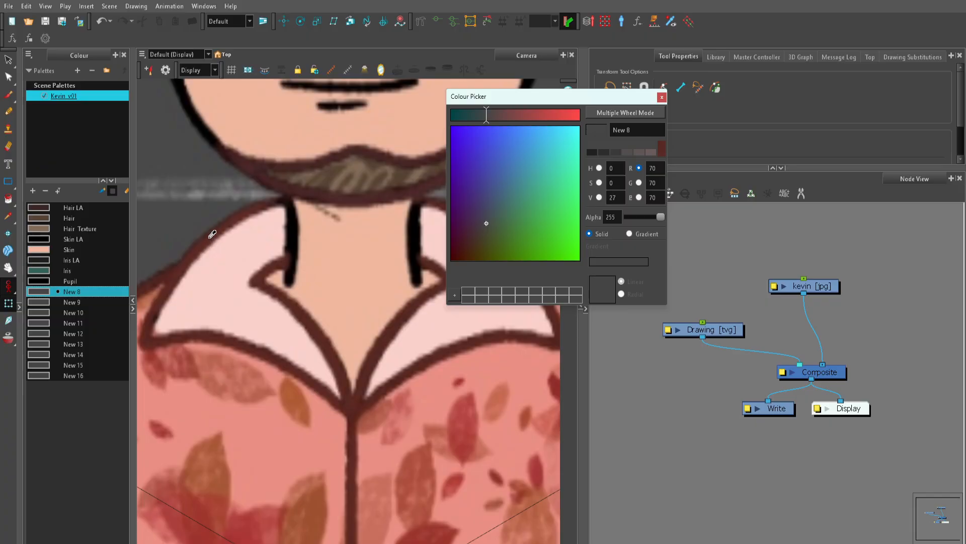
pyautogui.click(210, 236)
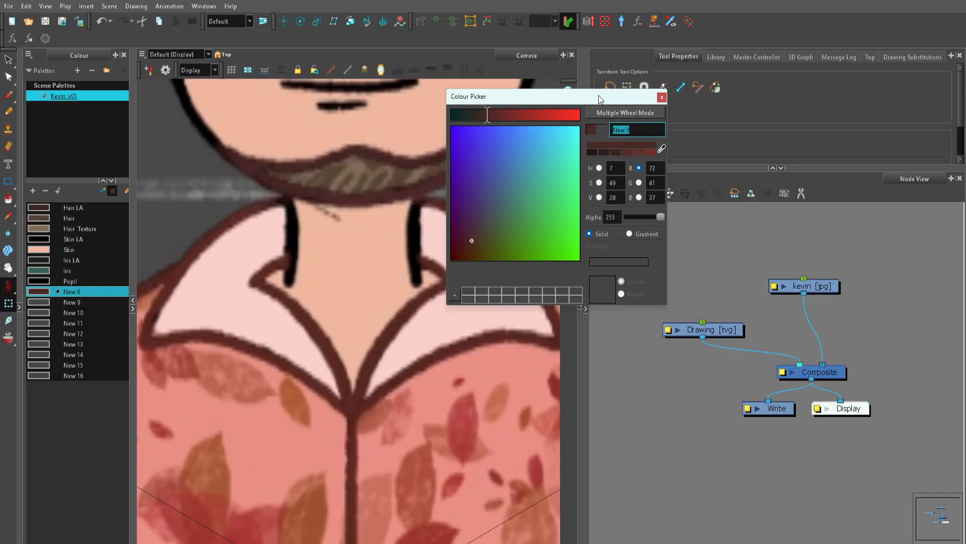
pyautogui.write('Shirt LA')
pyautogui.press('Return')
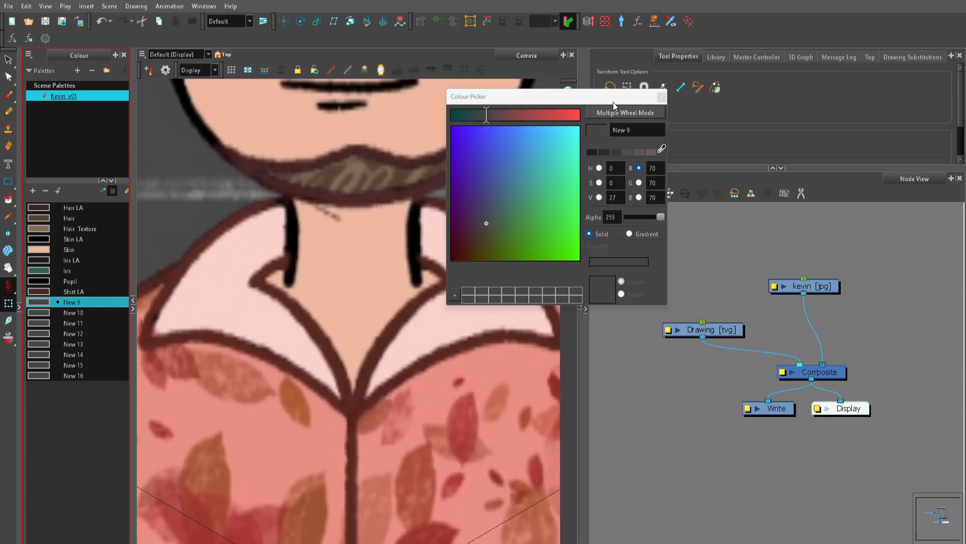
# Step: Sample the collar's pale pink fill into the New 9 swatch and name it Collar
pyautogui.click(662, 149)
pyautogui.click(216, 263)
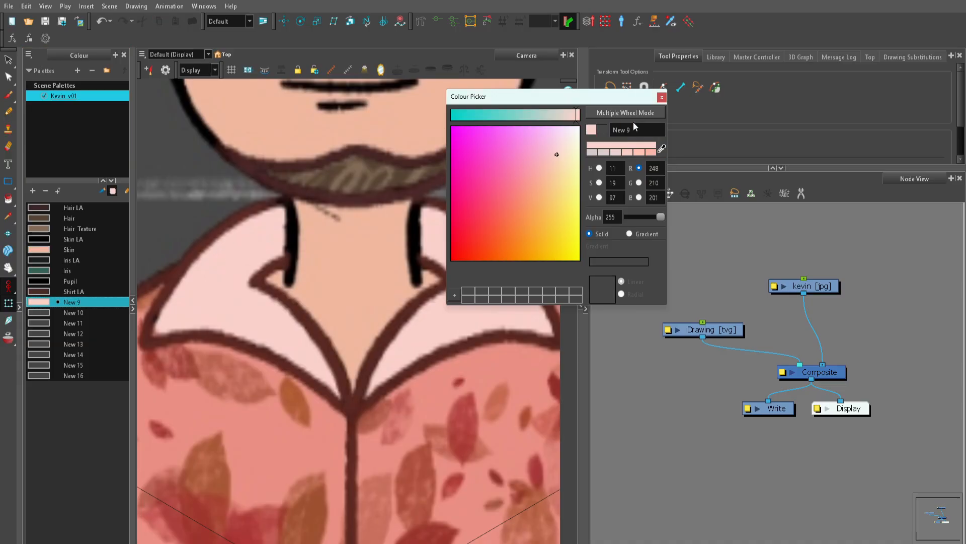
pyautogui.click(634, 125)
pyautogui.write('Collar')
# Step: Sample the shirt's pink base colour between the leaves into the New 10 swatch and name it Shirt
pyautogui.scroll(-5, 388, 338)
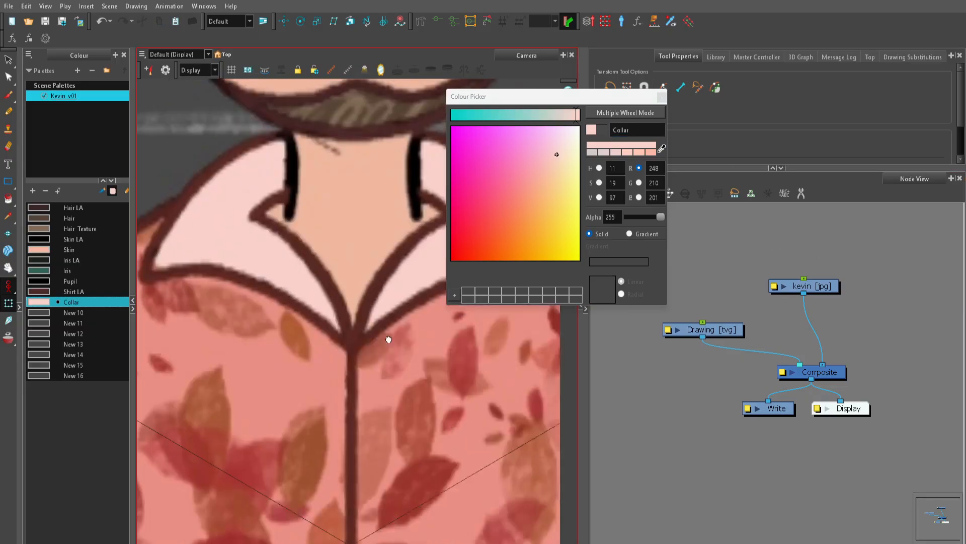
pyautogui.click(60, 312)
pyautogui.click(661, 149)
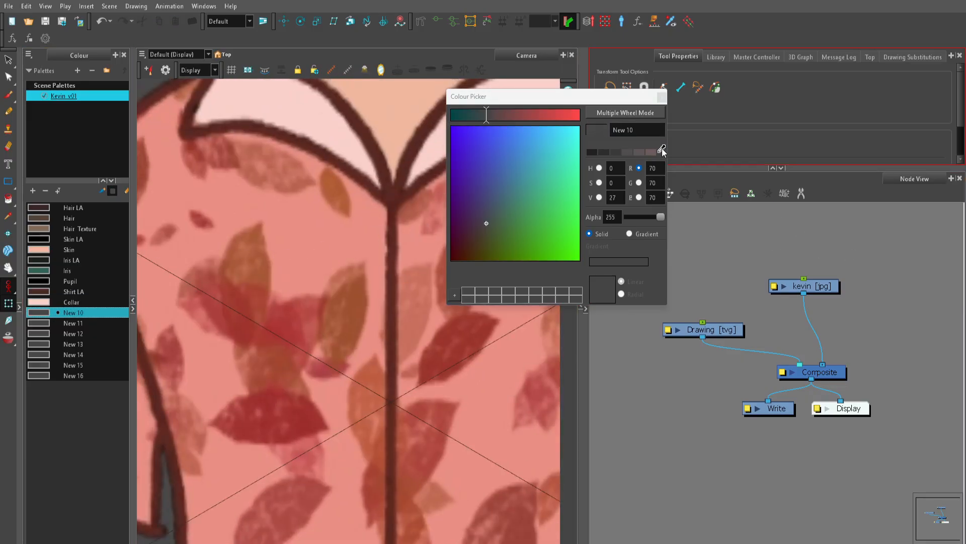
pyautogui.click(288, 229)
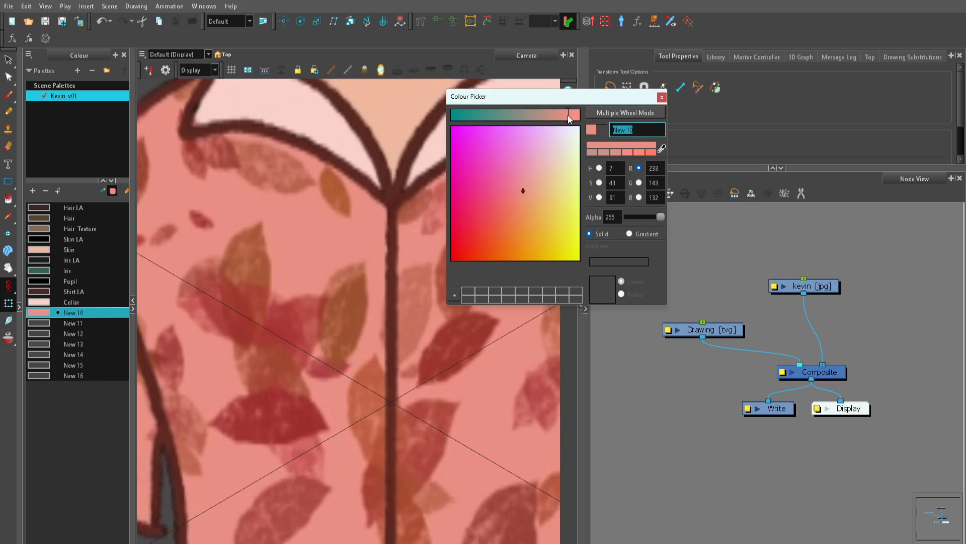
pyautogui.write('Shirt')
# Step: Sample the dark outline along the pants' outer edge into the New 11 swatch
pyautogui.scroll(-1, 317, 386)
pyautogui.scroll(-2, 317, 386)
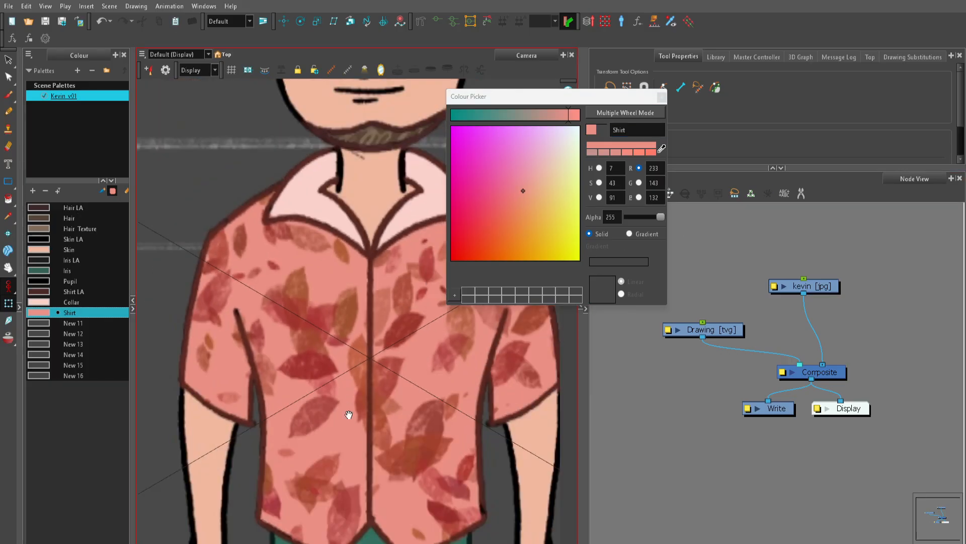
pyautogui.moveTo(350, 415); pyautogui.dragTo(335, 291)
pyautogui.scroll(1, 334, 291)
pyautogui.scroll(1, 342, 378)
pyautogui.moveTo(343, 397); pyautogui.dragTo(337, 334)
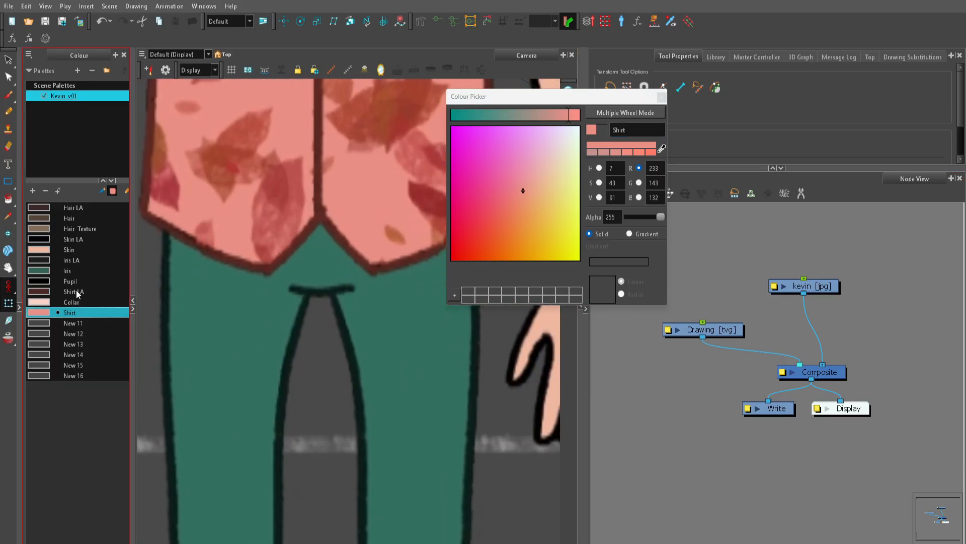
pyautogui.click(48, 324)
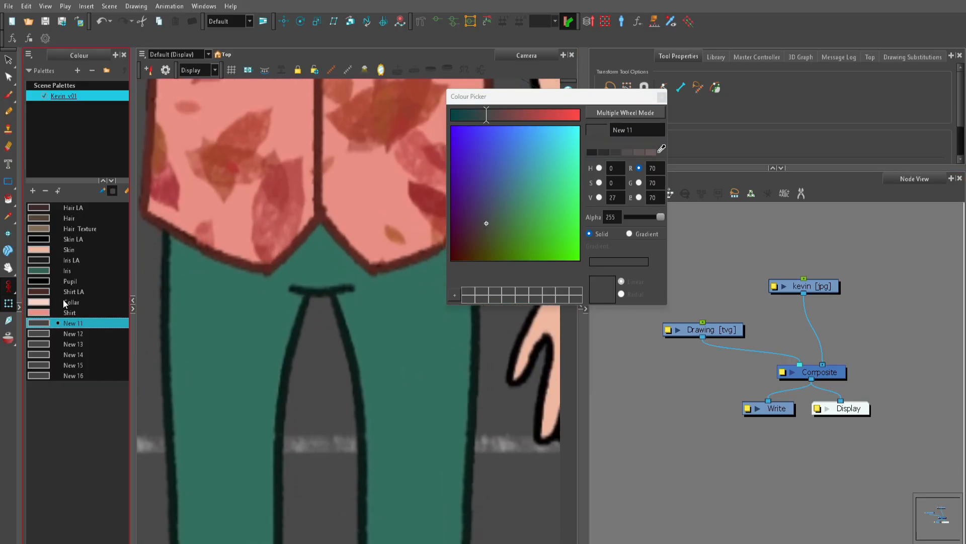
pyautogui.click(661, 149)
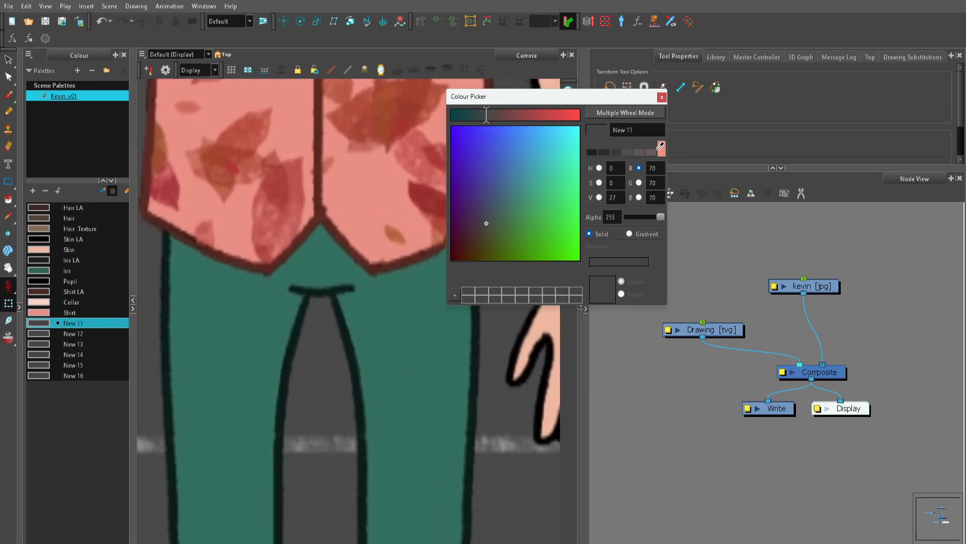
pyautogui.click(169, 288)
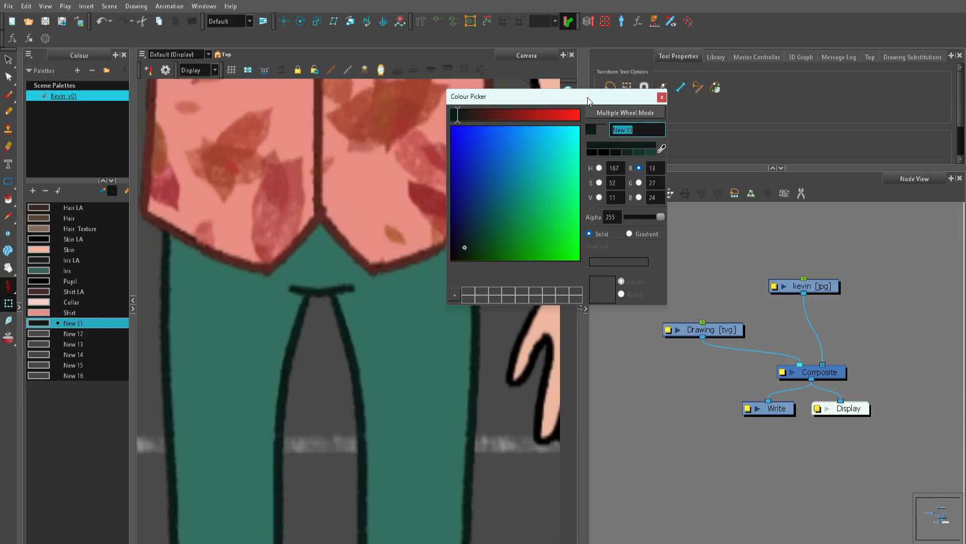
# Step: Resample the New 11 swatch from the dark crease line at the crotch and name it Pants LA
pyautogui.click(662, 149)
pyautogui.click(305, 290)
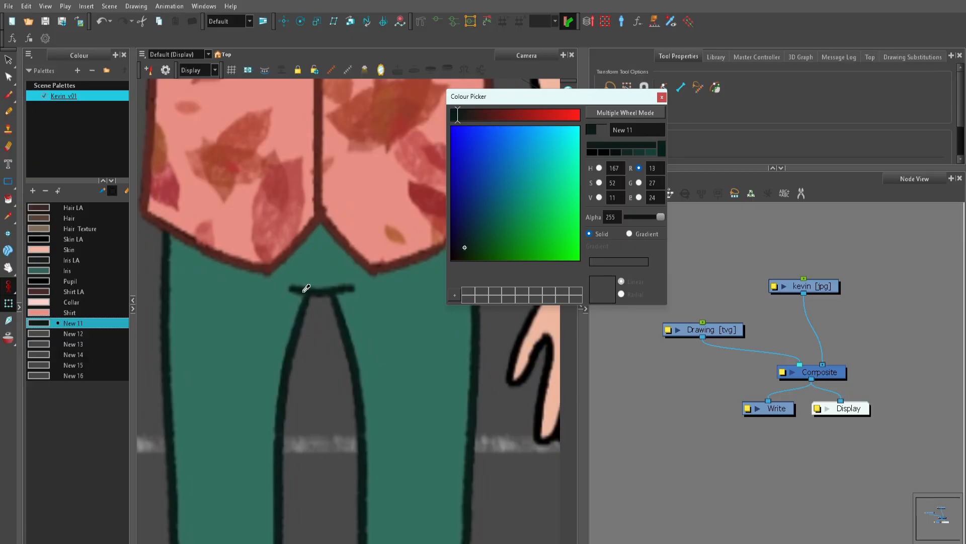
pyautogui.click(306, 287)
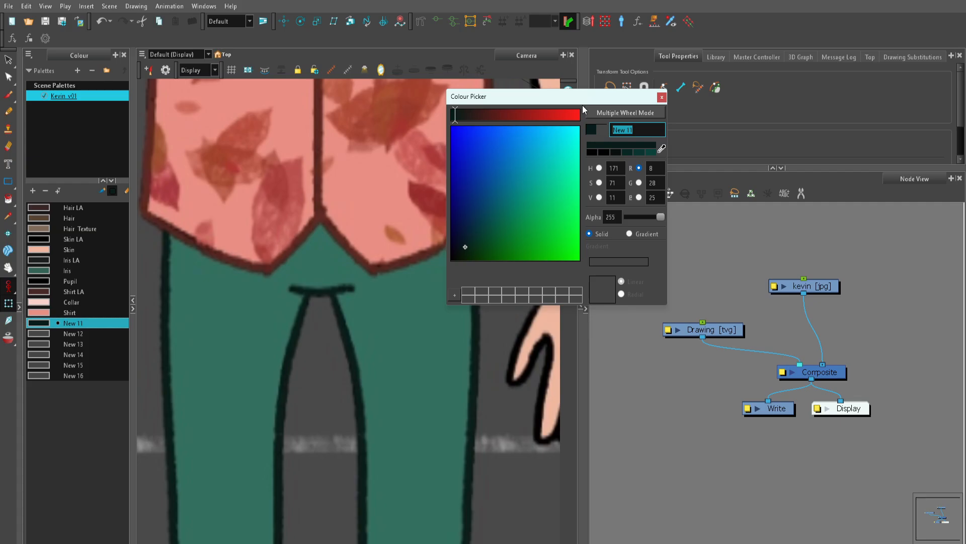
pyautogui.write('Pants LA')
# Step: Sample the pants' green fill below the shirt hem into the New 12 swatch and name it Pants
pyautogui.click(46, 332)
pyautogui.click(661, 150)
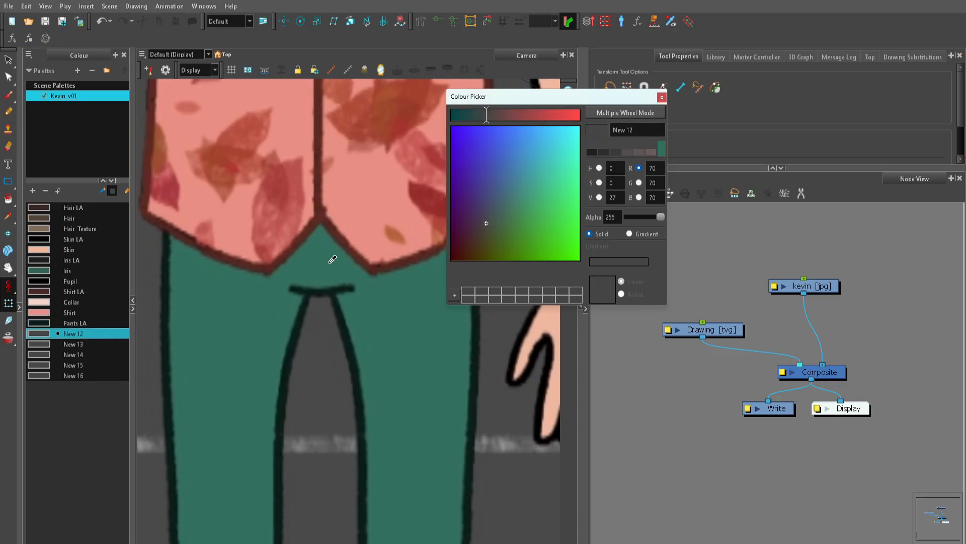
pyautogui.click(318, 260)
pyautogui.write('Pants')
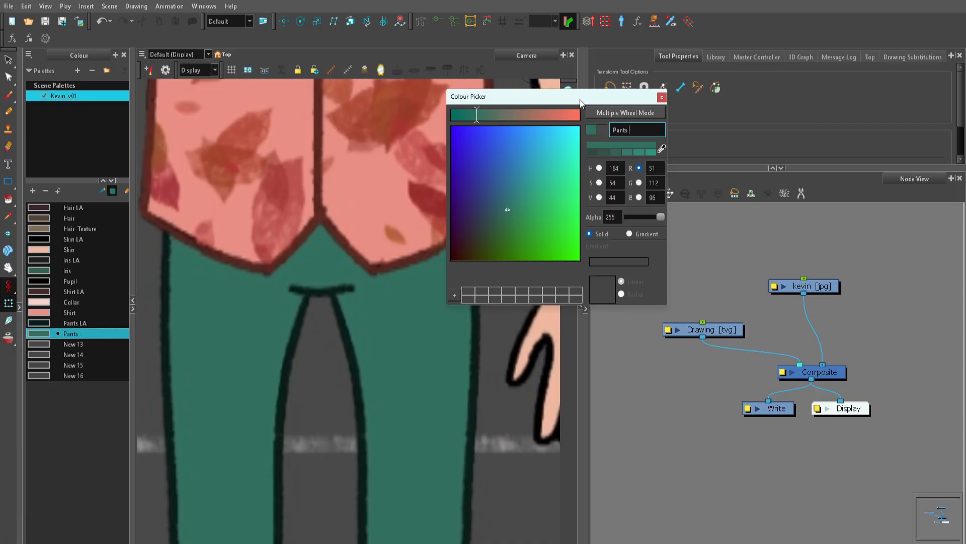
pyautogui.click(712, 263)
# Step: Sample the black outline of the shoe into the New 13 swatch and name it Shoe
pyautogui.scroll(-1, 386, 463)
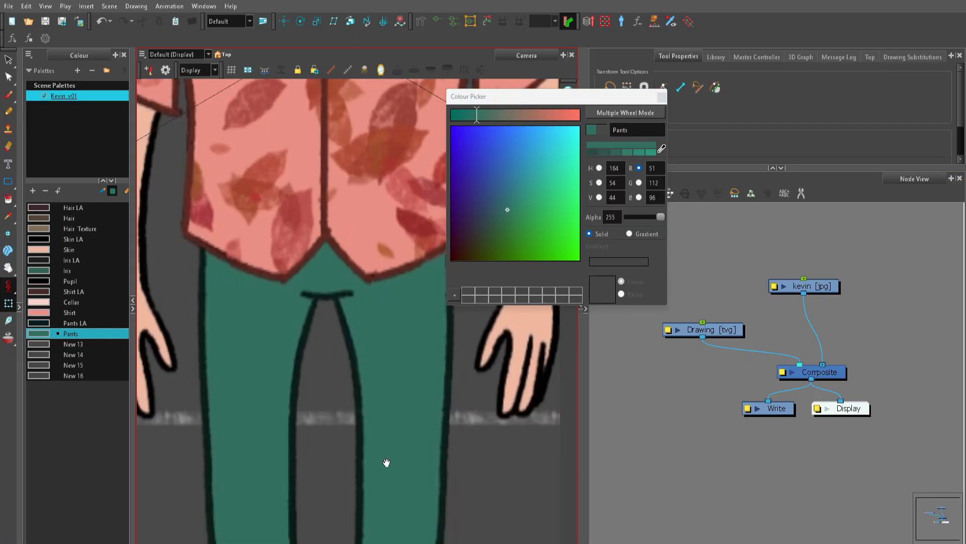
pyautogui.moveTo(386, 462); pyautogui.dragTo(386, 162)
pyautogui.scroll(1, 366, 386)
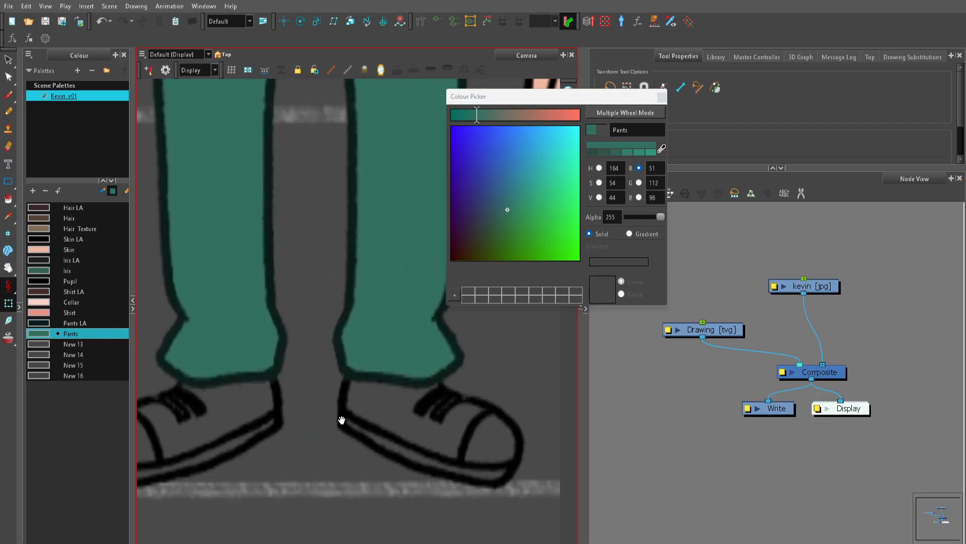
pyautogui.moveTo(341, 420); pyautogui.dragTo(384, 417)
pyautogui.click(73, 344)
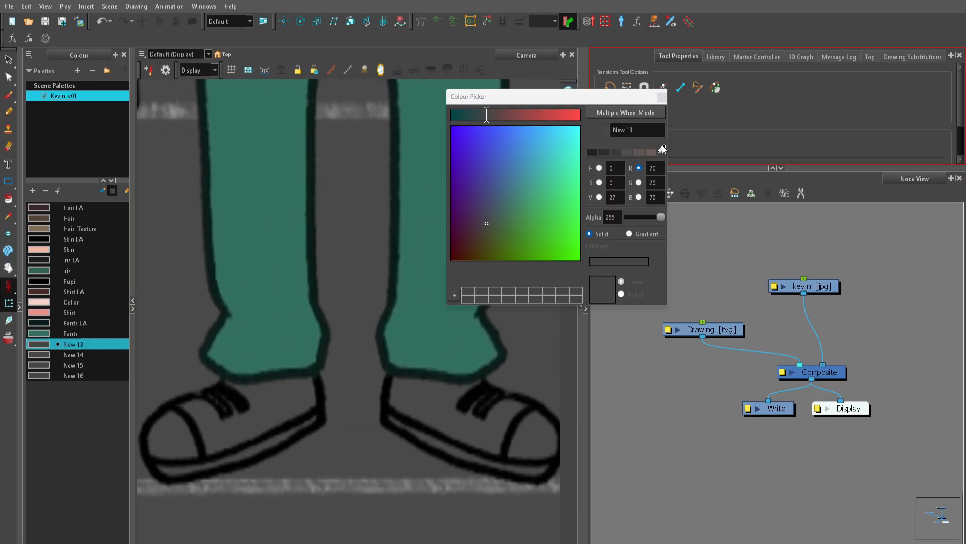
pyautogui.click(662, 149)
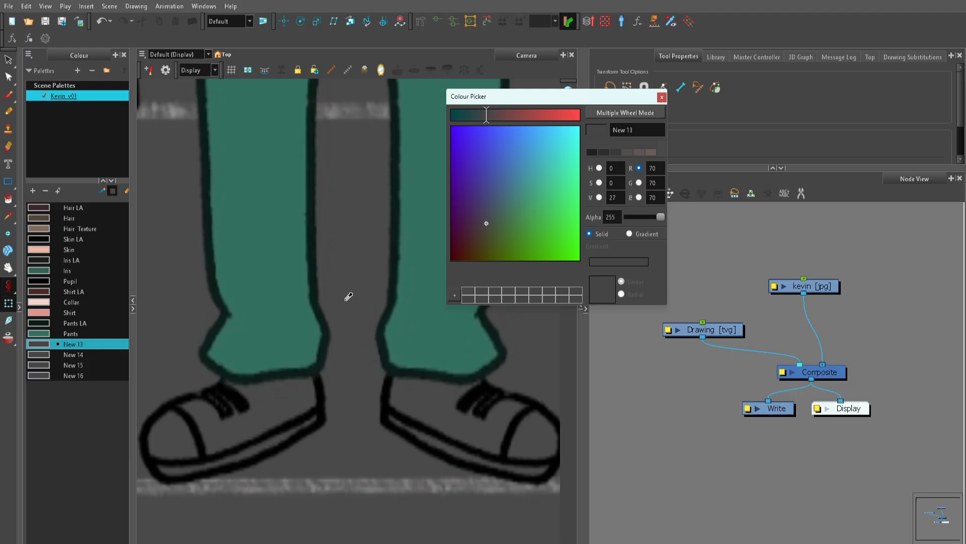
pyautogui.click(172, 401)
pyautogui.doubleClick(634, 134)
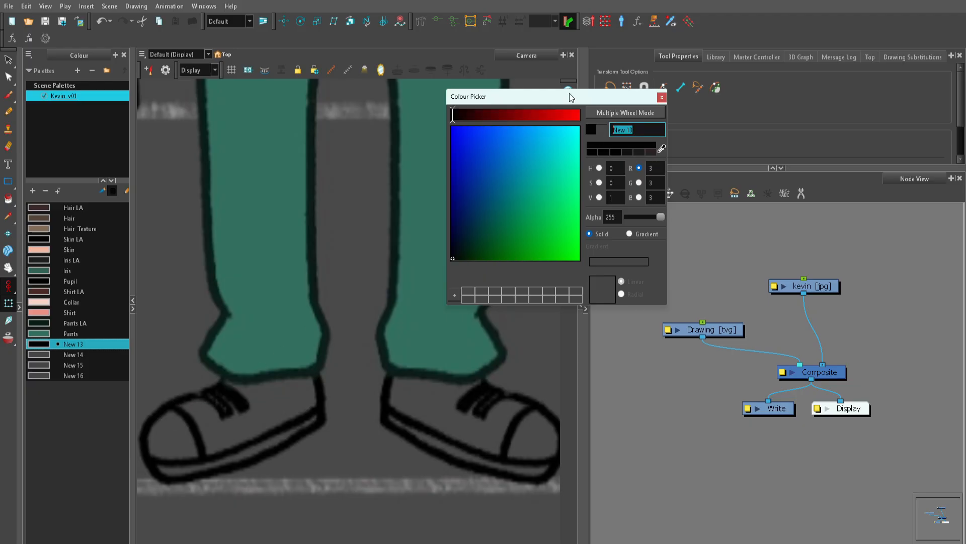
pyautogui.write('Pa')
pyautogui.press('BackSpace')
pyautogui.press('BackSpace')
pyautogui.press('BackSpace')
pyautogui.press('BackSpace')
pyautogui.press('BackSpace')
pyautogui.write('Shoe')
# Step: Sample the shoe's dark grey fill into the New 14 swatch and name it Shoe
pyautogui.click(50, 355)
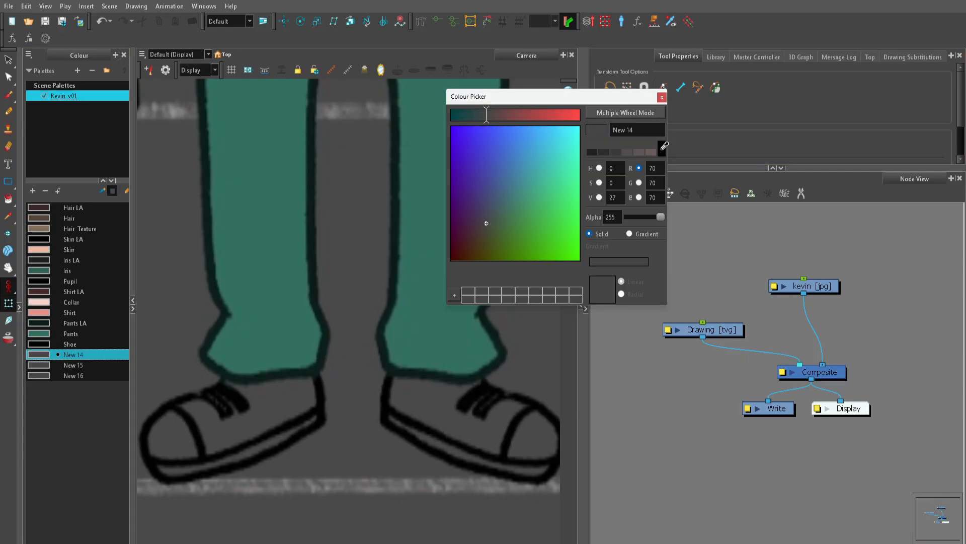
pyautogui.click(661, 148)
pyautogui.click(306, 381)
pyautogui.tripleClick(624, 130)
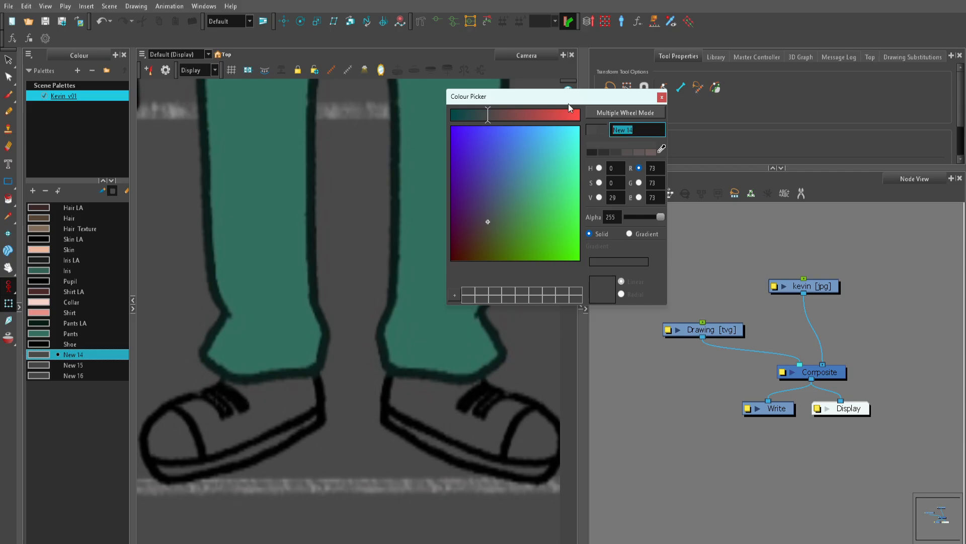
pyautogui.write('Shoe')
# Step: Add one more colour swatch to the palette, and set New 15 to bright green (70, 255, 0) with the name Mask
pyautogui.click(32, 190)
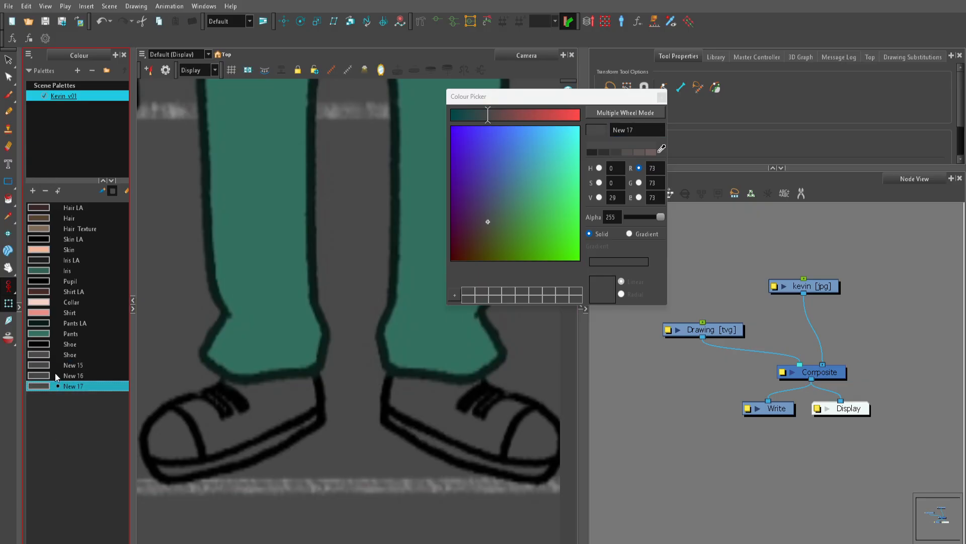
pyautogui.click(73, 366)
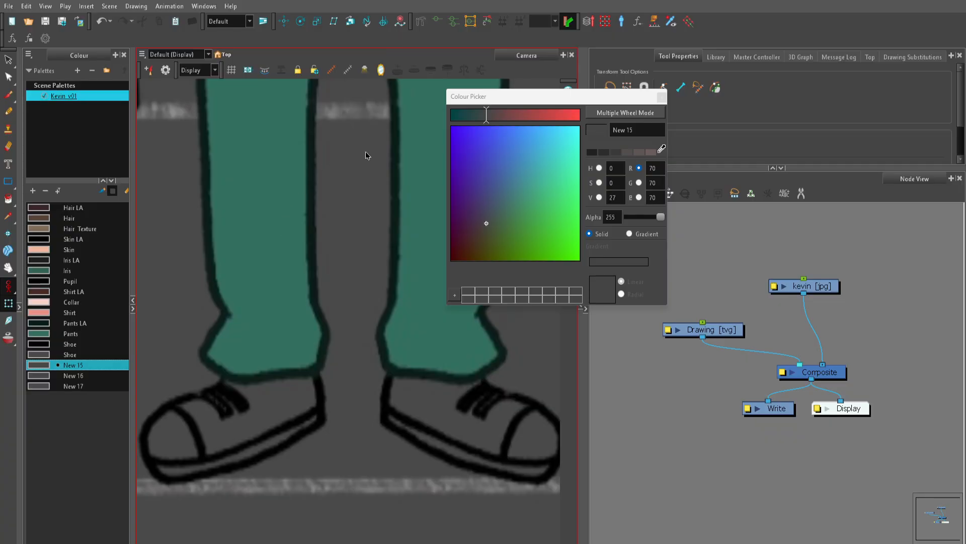
pyautogui.moveTo(315, 211); pyautogui.dragTo(269, 389)
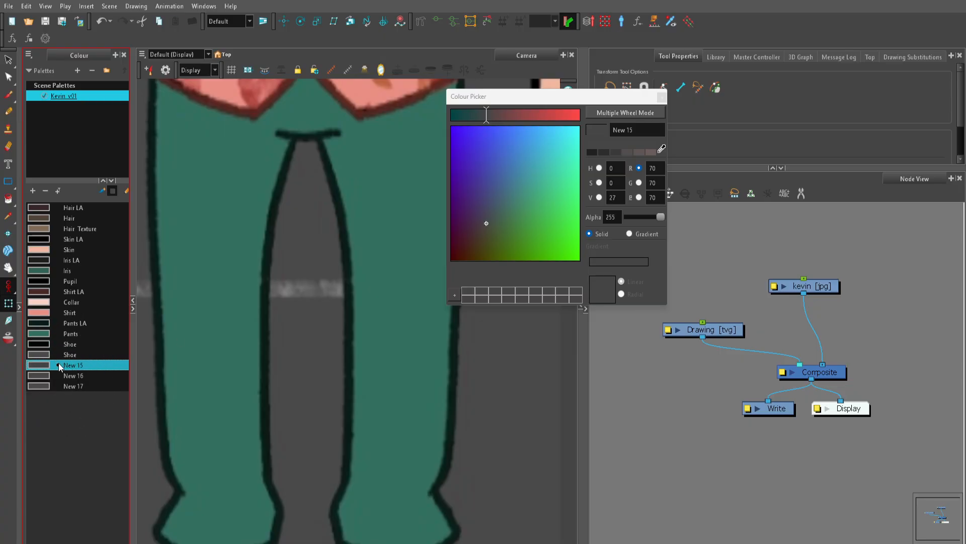
pyautogui.moveTo(496, 216); pyautogui.dragTo(579, 260)
pyautogui.doubleClick(623, 130)
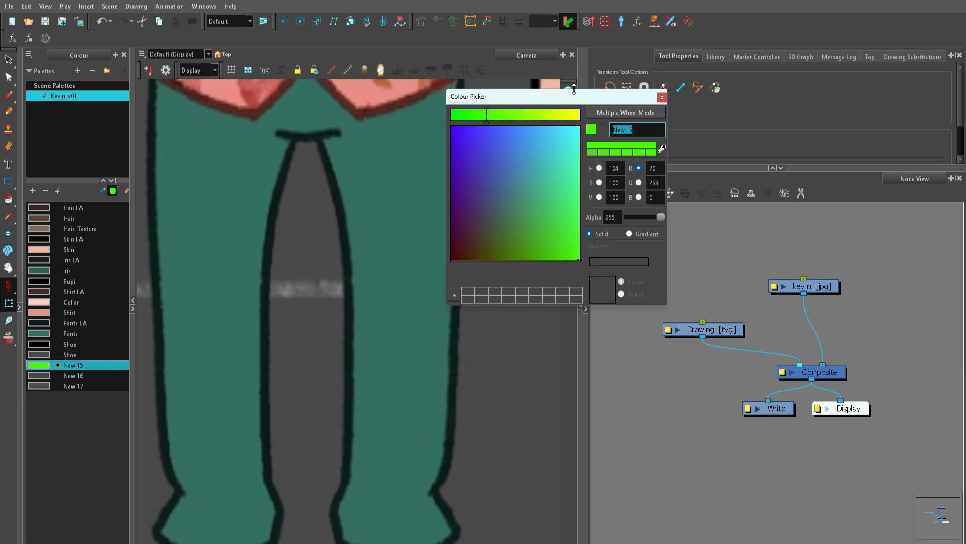
pyautogui.write('Mask')
# Step: Set the New 16 swatch to magenta (228, 5, 249) using the multiple colour wheels and name it Pivot
pyautogui.click(44, 374)
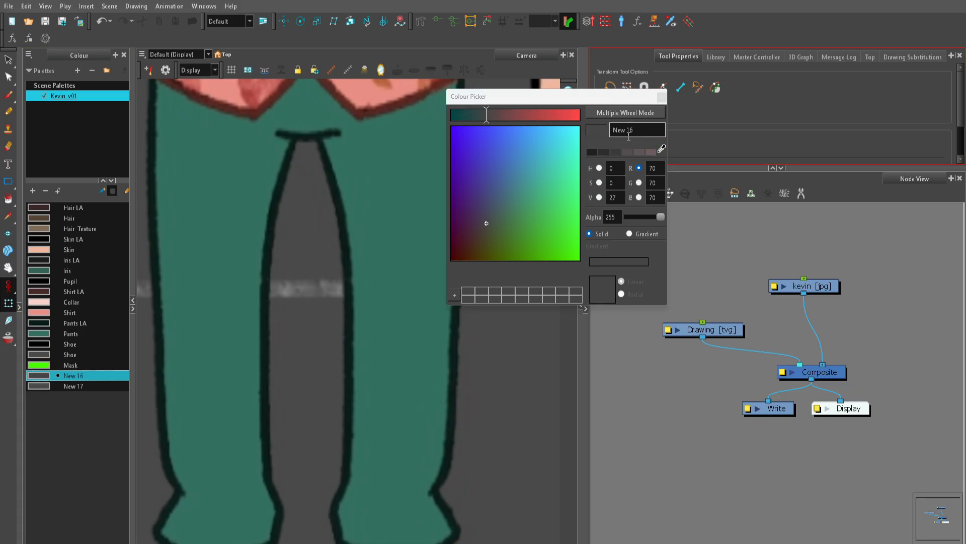
pyautogui.click(625, 113)
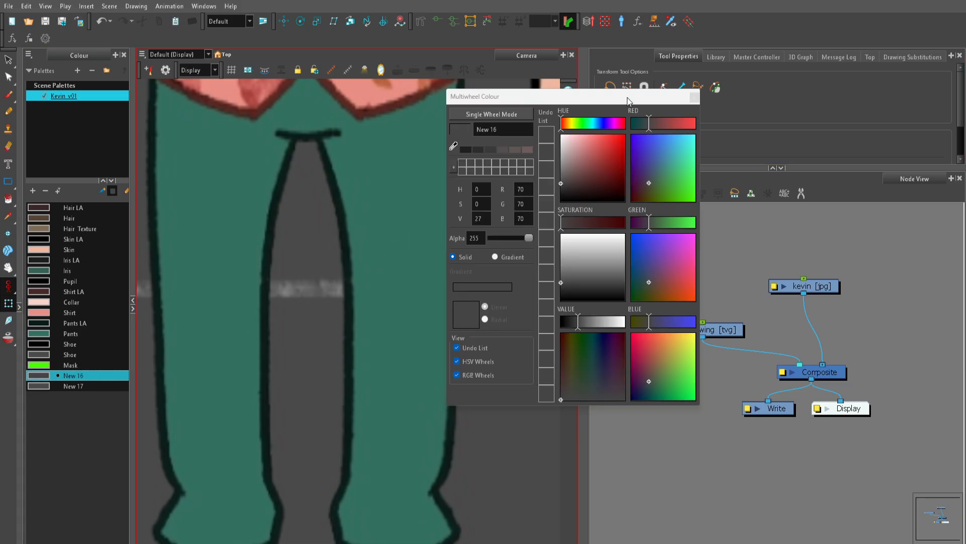
pyautogui.click(613, 124)
pyautogui.click(614, 124)
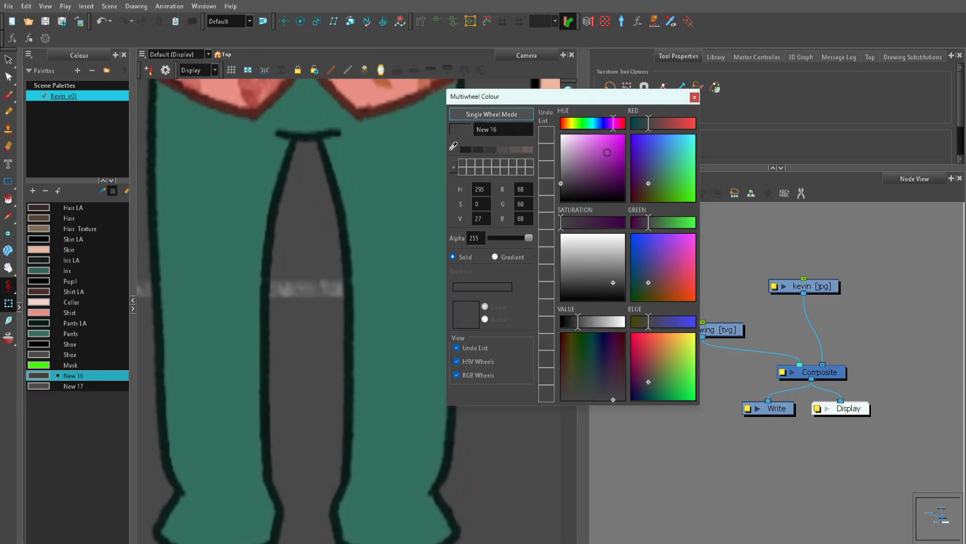
pyautogui.click(623, 136)
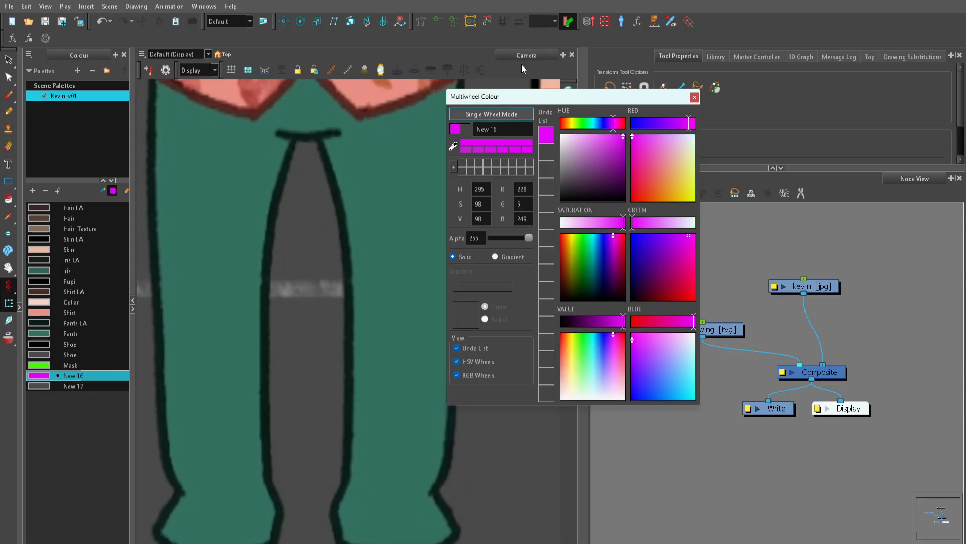
pyautogui.moveTo(503, 130); pyautogui.dragTo(454, 129)
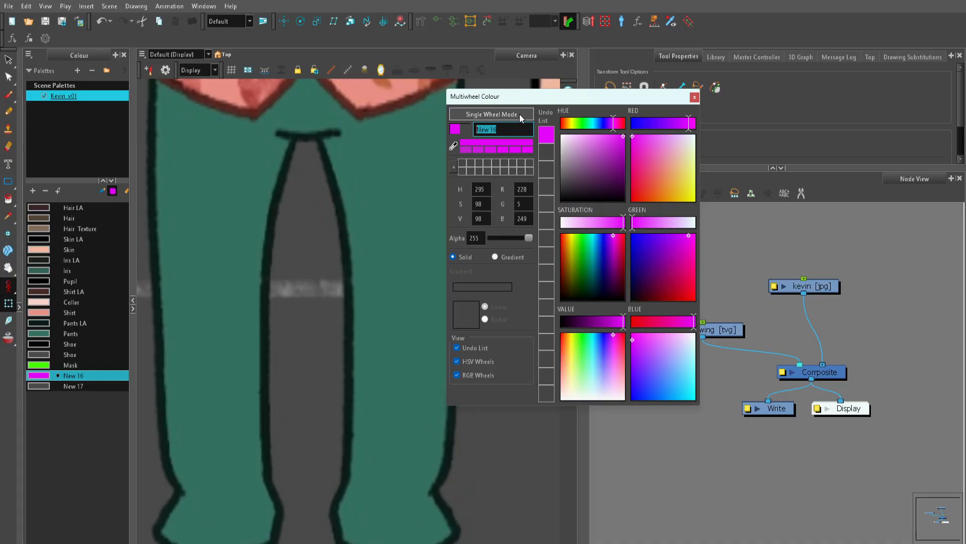
pyautogui.write('Pivot')
# Step: Set the New 17 swatch to a light blue, name it Selectors, and close the colour window
pyautogui.click(66, 385)
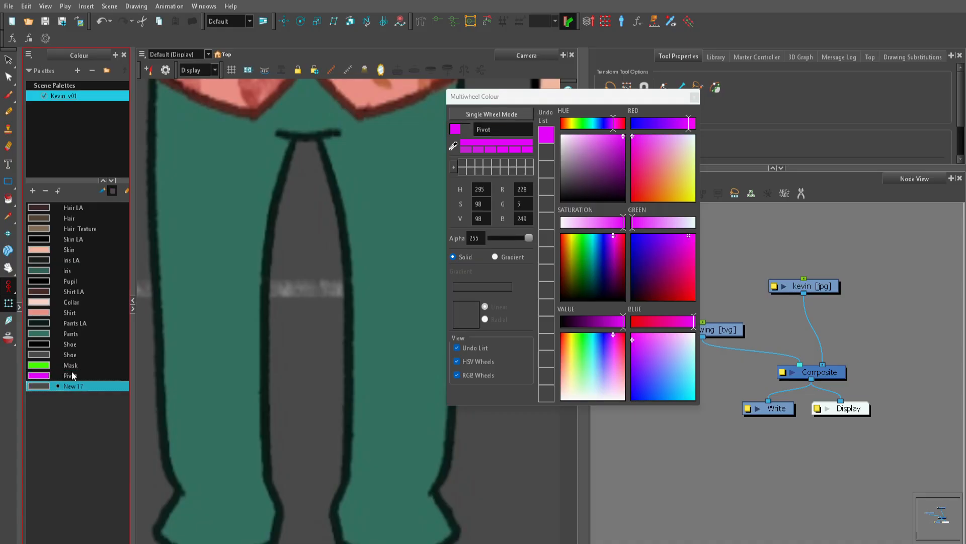
pyautogui.moveTo(601, 126); pyautogui.dragTo(597, 128)
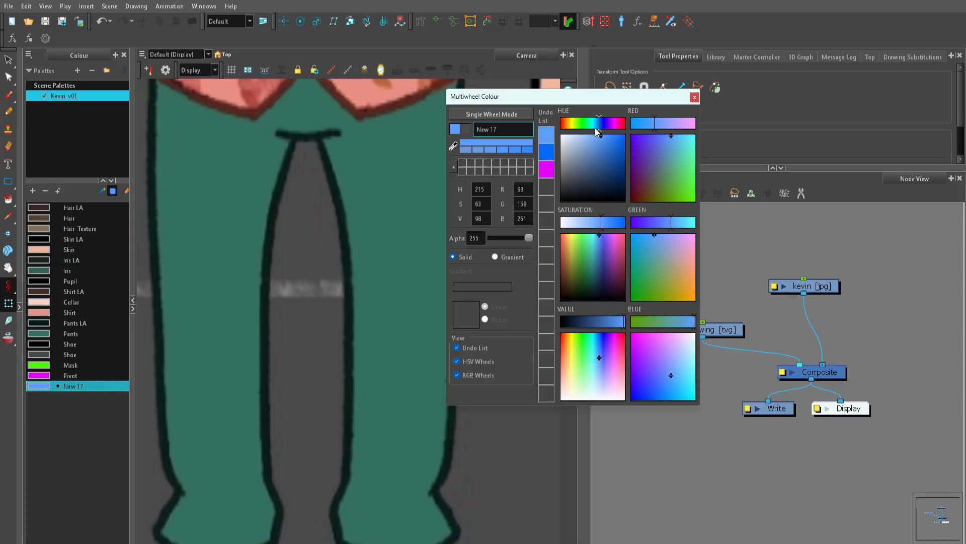
pyautogui.doubleClick(501, 130)
pyautogui.write('Selectors')
pyautogui.click(694, 97)
# Step: Expand the Node View over the Tool Properties area and move the Drawing and kevin nodes farther from the Composite node
pyautogui.scroll(-2, 355, 301)
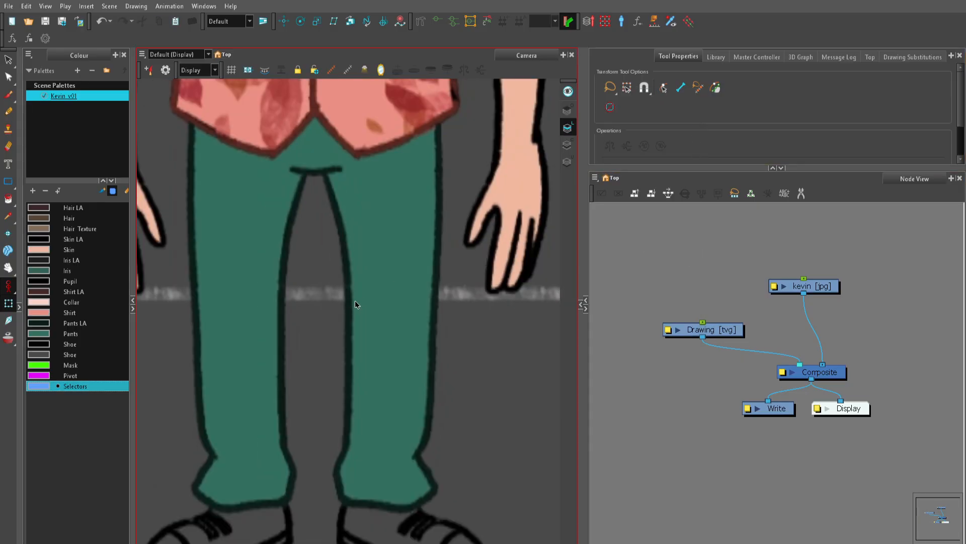
pyautogui.scroll(-5, 356, 303)
pyautogui.moveTo(369, 180); pyautogui.dragTo(356, 361)
pyautogui.scroll(1, 356, 361)
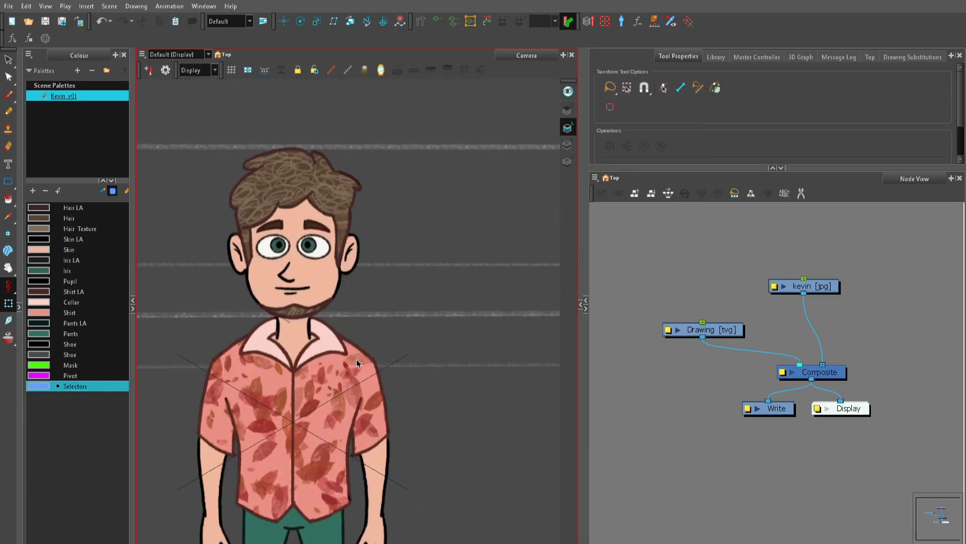
pyautogui.click(772, 168)
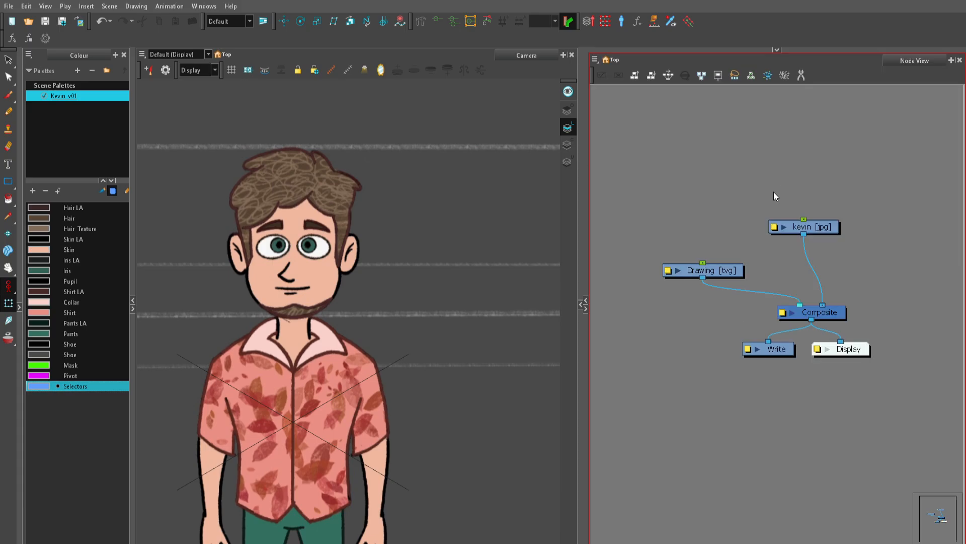
pyautogui.moveTo(722, 270); pyautogui.dragTo(653, 227)
pyautogui.moveTo(834, 232); pyautogui.dragTo(800, 214)
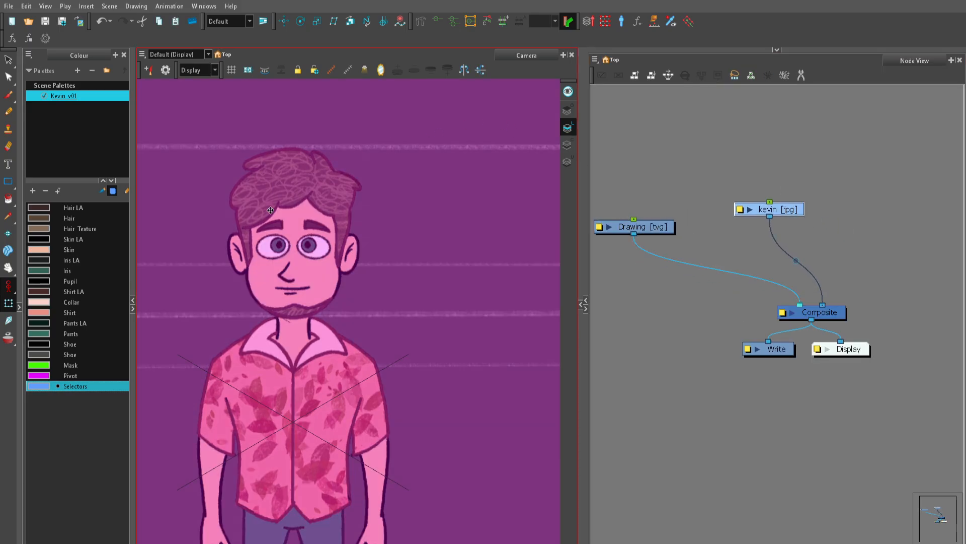
pyautogui.click(507, 144)
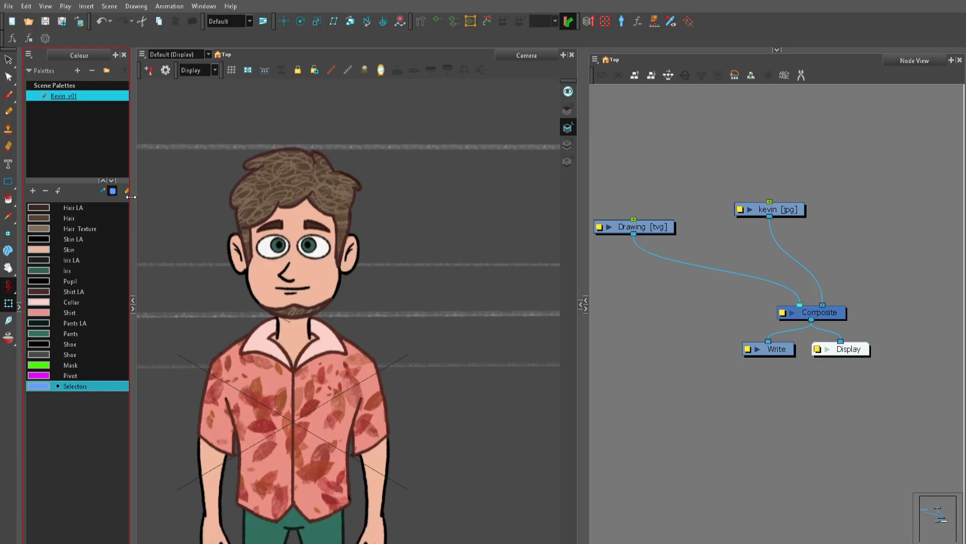
# Step: Widen the Node View by narrowing the Camera view until Kevin just fits beside it
pyautogui.click(142, 372)
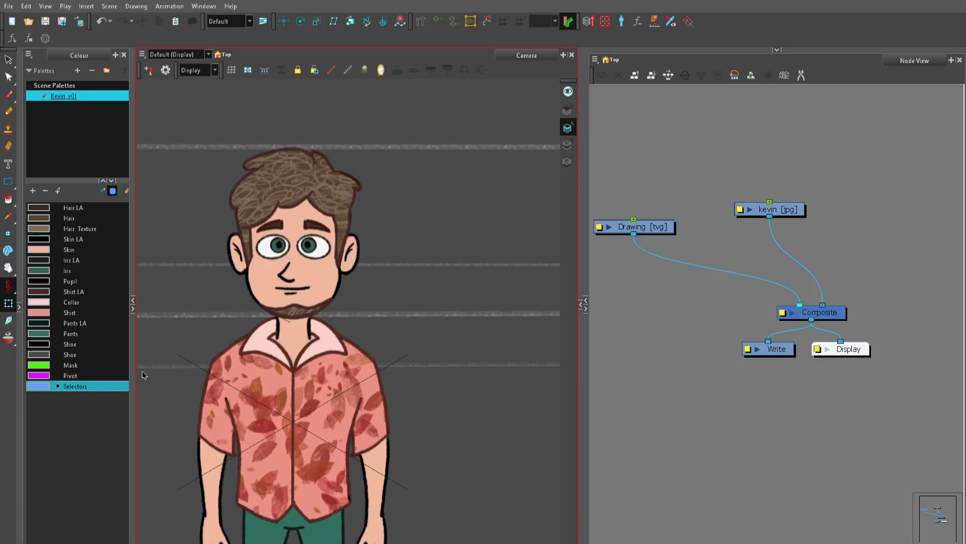
pyautogui.click(596, 152)
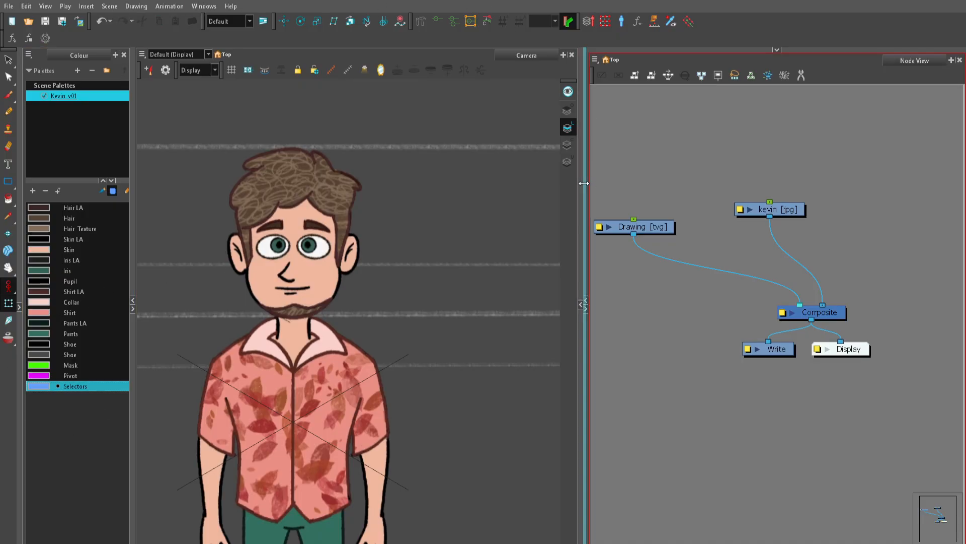
pyautogui.moveTo(589, 184); pyautogui.dragTo(363, 255)
pyautogui.scroll(1, 744, 226)
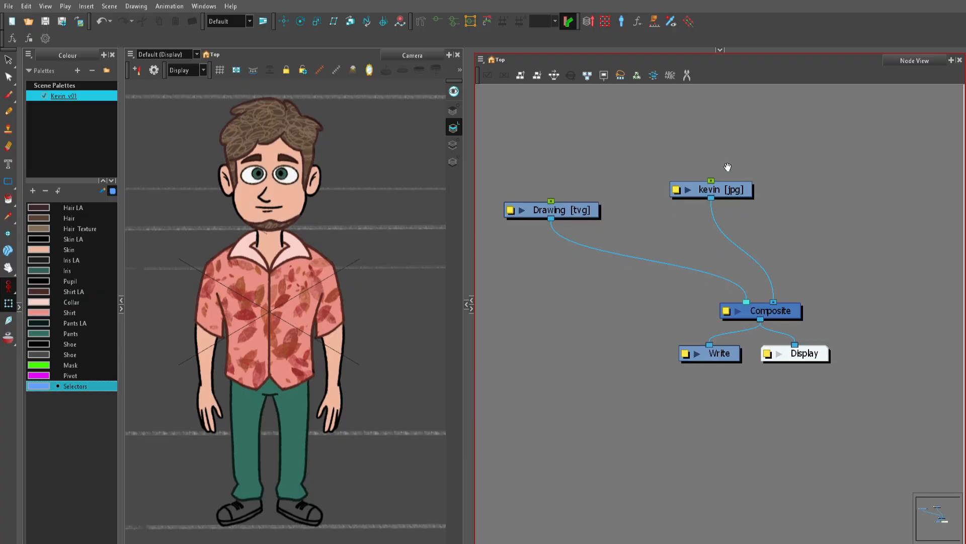
# Step: Line up the Drawing and kevin nodes side by side well above the Composite node
pyautogui.moveTo(728, 168); pyautogui.dragTo(708, 267)
pyautogui.scroll(2, 610, 269)
pyautogui.moveTo(579, 219); pyautogui.dragTo(626, 274)
pyautogui.moveTo(550, 360); pyautogui.dragTo(550, 303)
pyautogui.moveTo(770, 332); pyautogui.dragTo(716, 303)
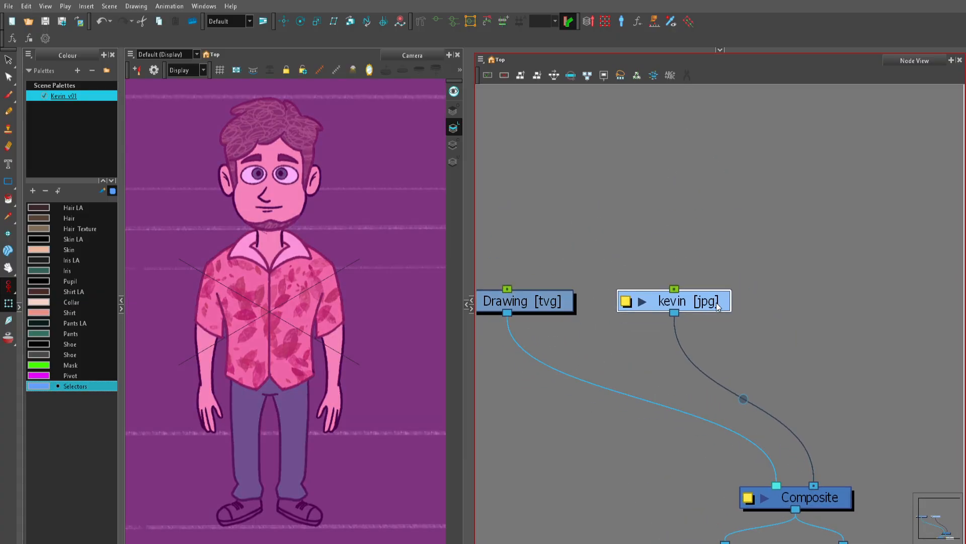
pyautogui.scroll(-1, 717, 311)
pyautogui.click(737, 261)
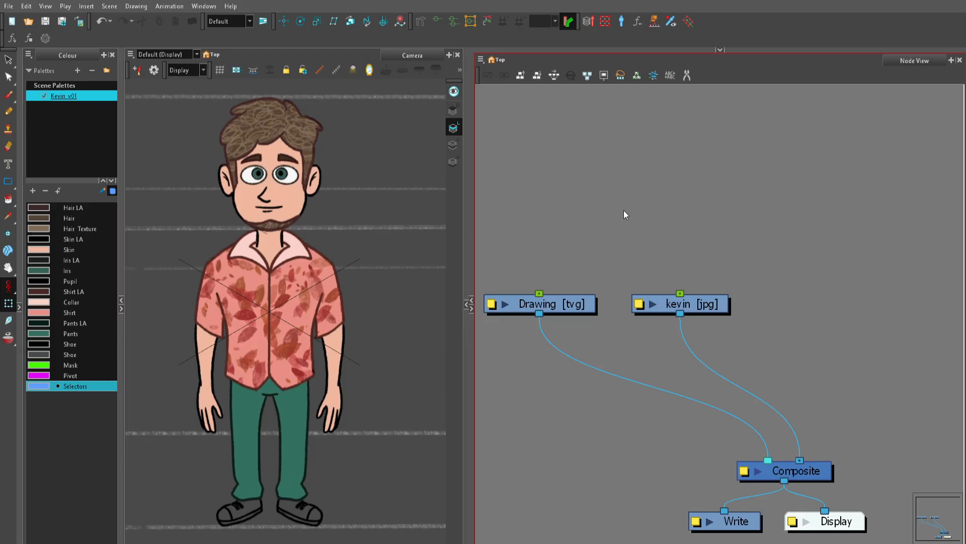
# Step: Move the Composite node up, closer to the Drawing and kevin nodes, and deselect it
pyautogui.scroll(1, 288, 173)
pyautogui.moveTo(323, 192)
pyautogui.mouseDown()
pyautogui.moveTo(314, 261)
pyautogui.moveTo(272, 265)
pyautogui.mouseUp()
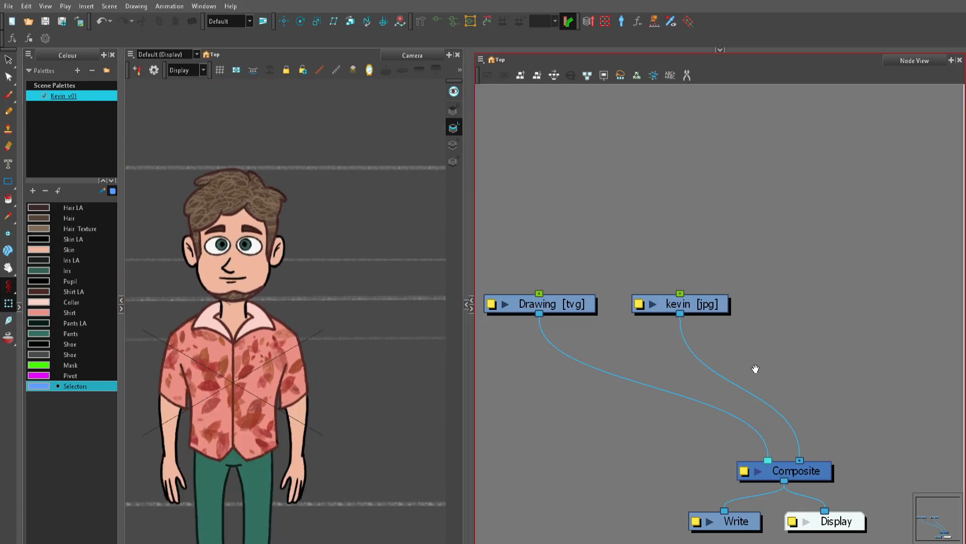
pyautogui.moveTo(821, 479); pyautogui.dragTo(818, 428)
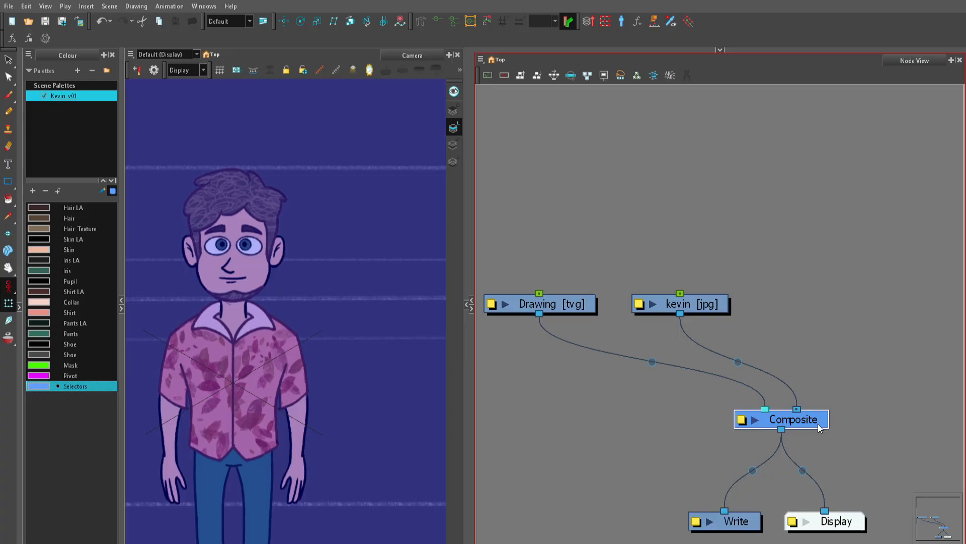
pyautogui.click(849, 341)
# Step: Select the kevin [jpg] node and frame Kevin's whole figure in the Camera view
pyautogui.scroll(2, 580, 222)
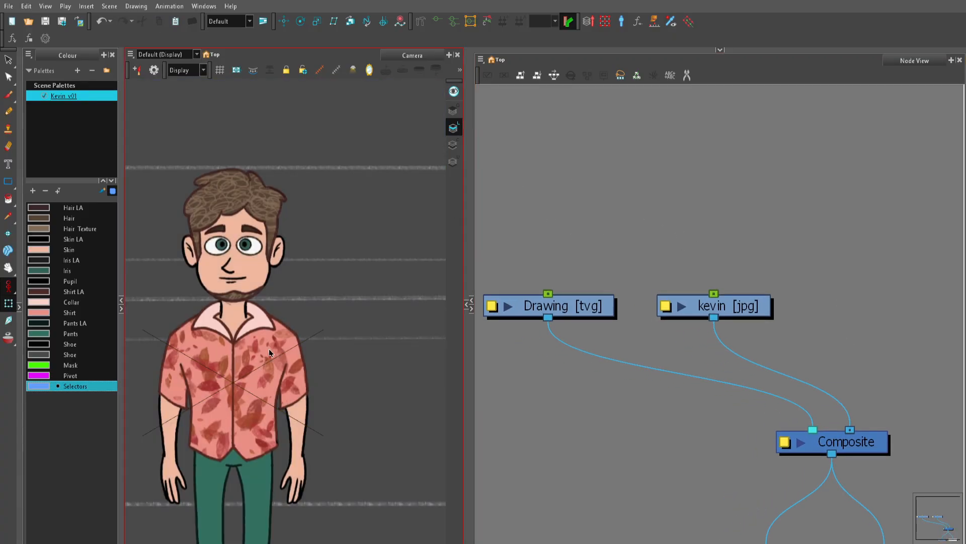
pyautogui.scroll(4, 753, 258)
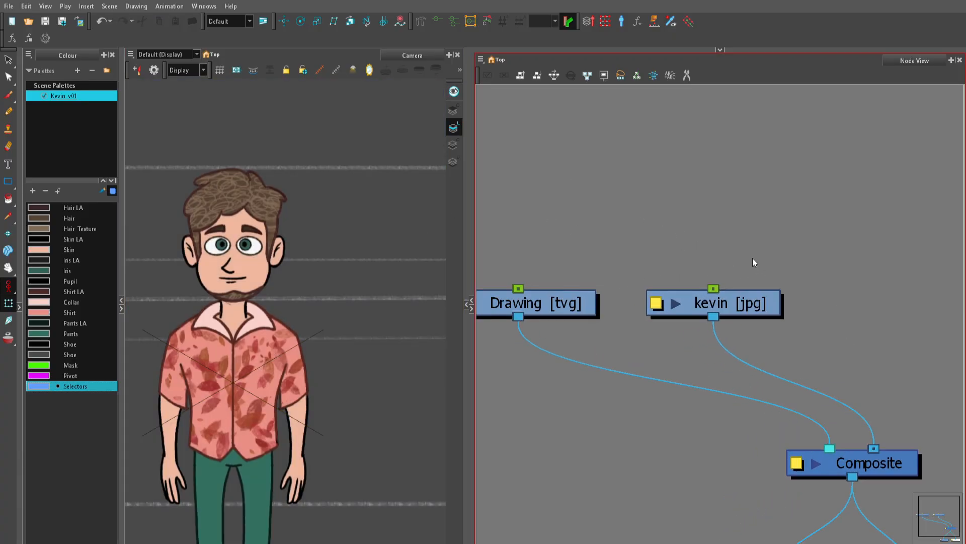
pyautogui.moveTo(703, 202); pyautogui.dragTo(755, 358)
pyautogui.scroll(-2, 304, 326)
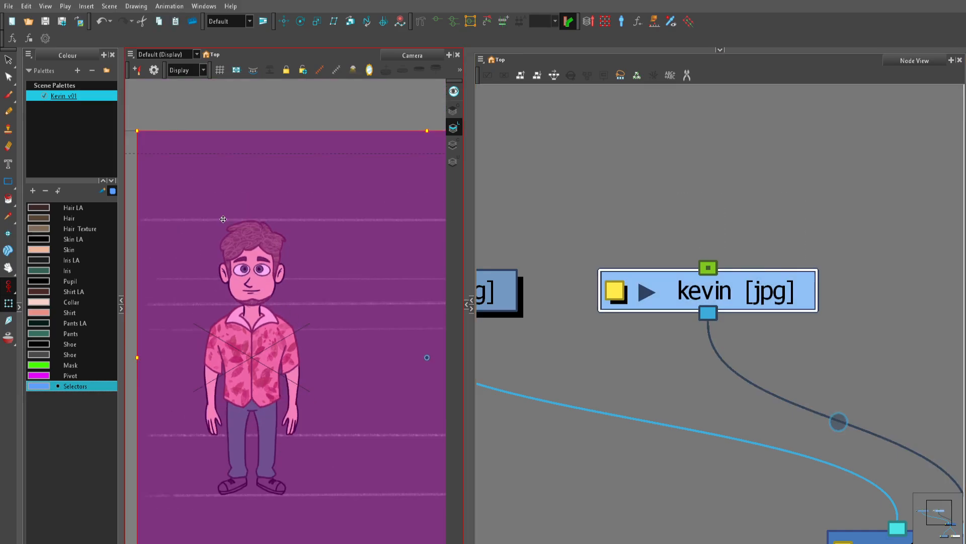
pyautogui.scroll(-1, 276, 376)
pyautogui.scroll(2, 284, 371)
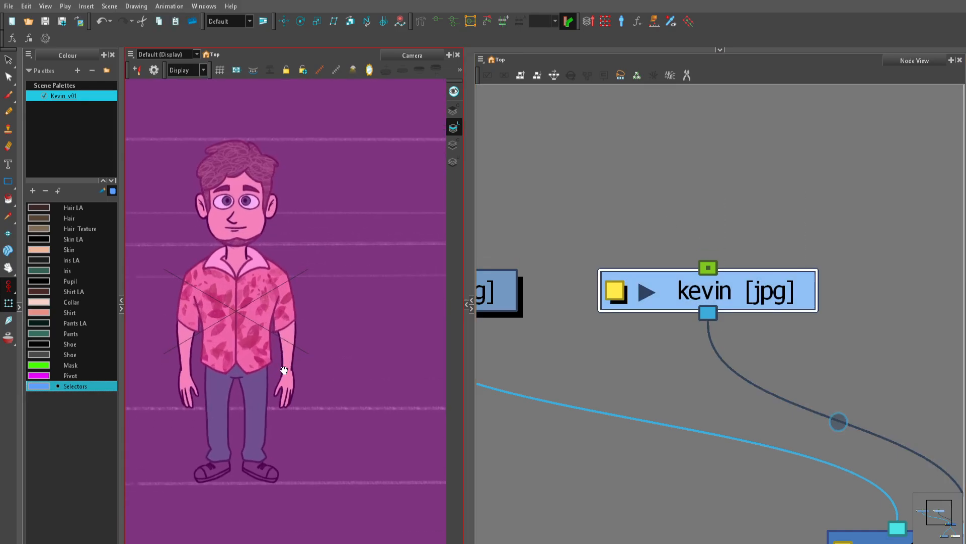
pyautogui.moveTo(284, 371); pyautogui.dragTo(293, 351)
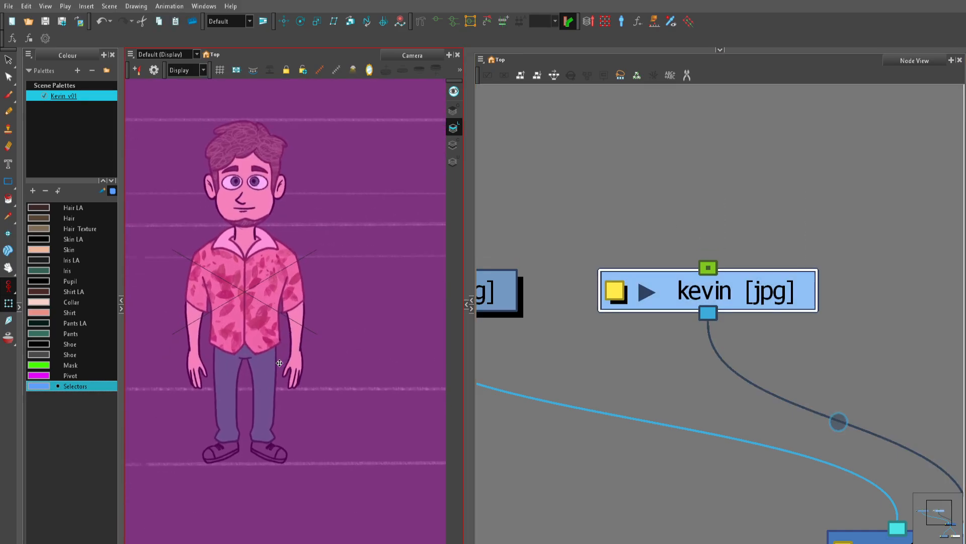
pyautogui.click(793, 238)
pyautogui.scroll(2, 749, 219)
pyautogui.moveTo(635, 181); pyautogui.dragTo(796, 373)
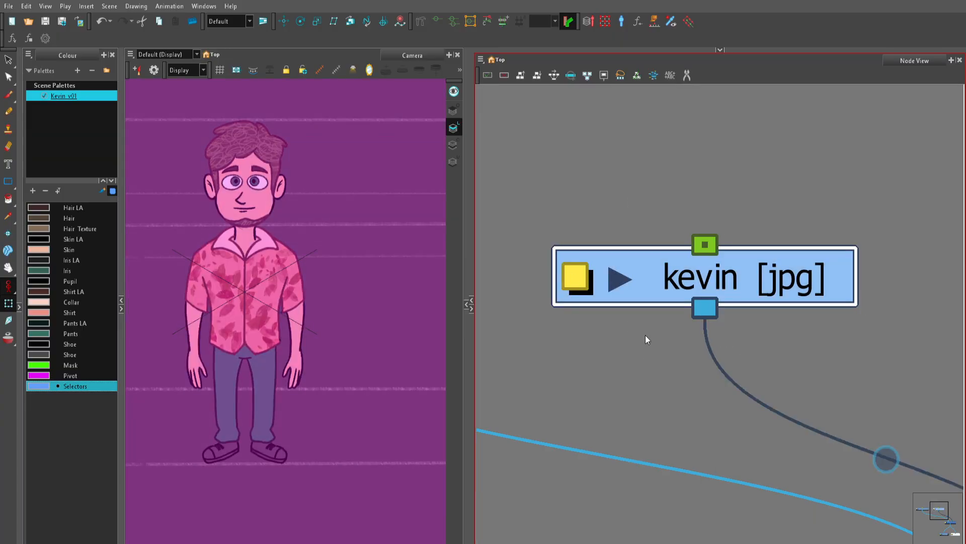
# Step: Set the kevin layer's opacity to 52 in its advanced layer properties and close the window
pyautogui.doubleClick(633, 273)
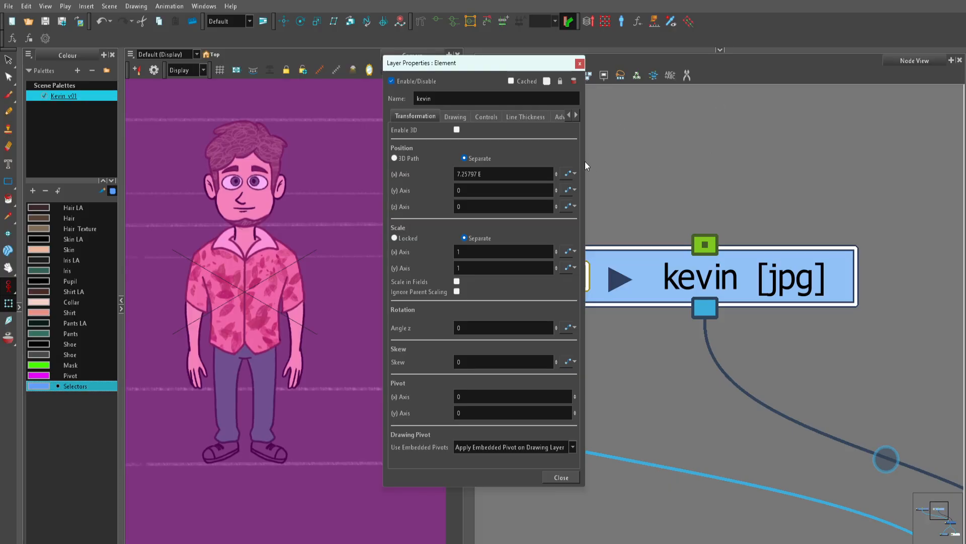
pyautogui.moveTo(586, 160); pyautogui.dragTo(635, 161)
pyautogui.click(576, 117)
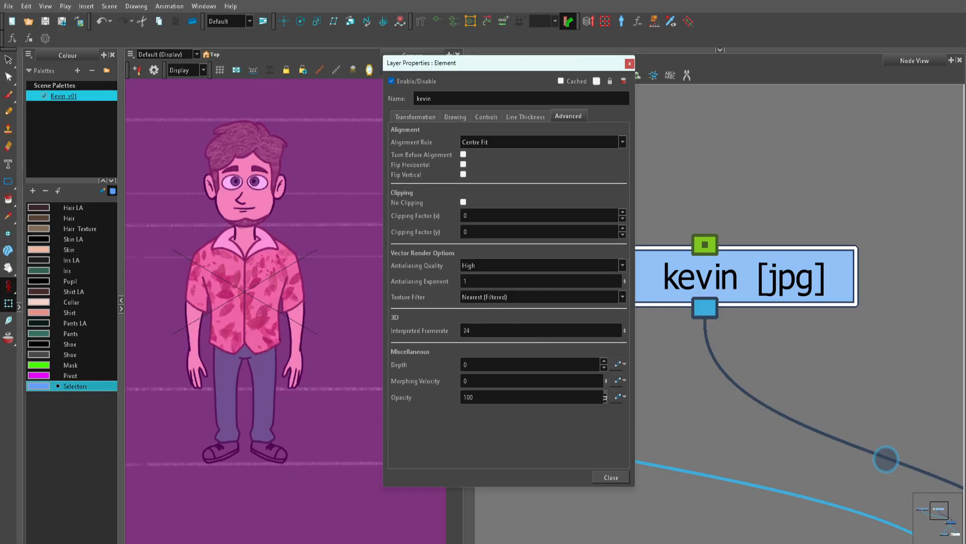
pyautogui.moveTo(606, 397); pyautogui.dragTo(608, 475)
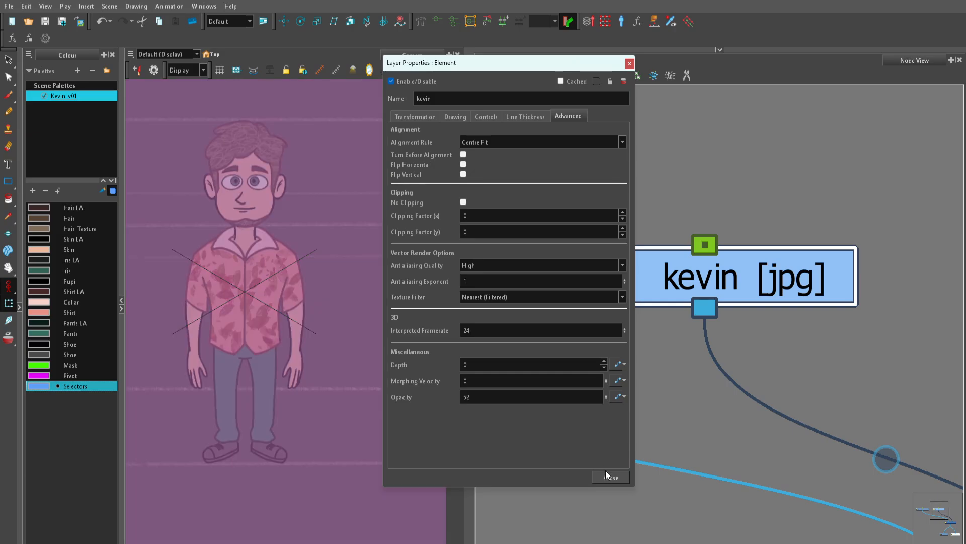
pyautogui.click(623, 476)
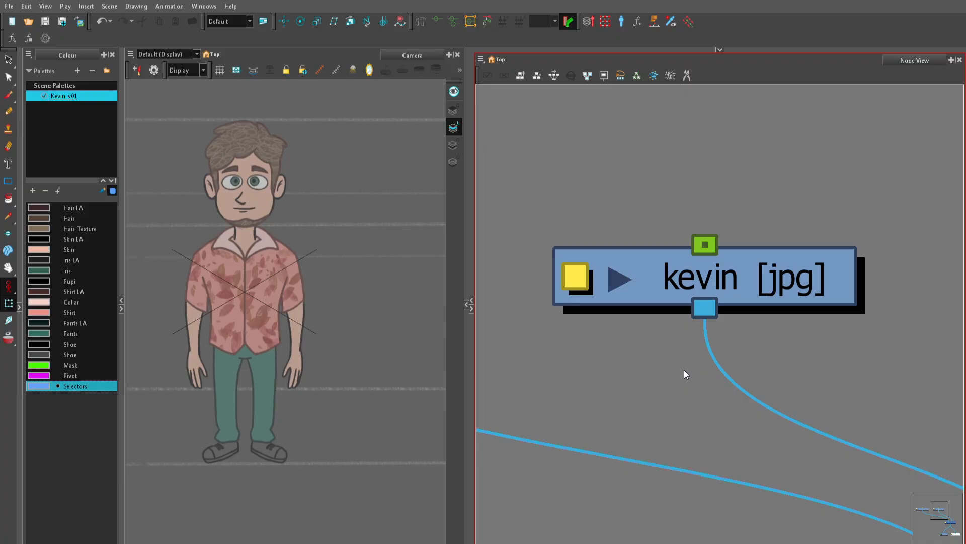
# Step: Lock the kevin layer in its layer properties, close the window and clear the node selection
pyautogui.click(575, 277)
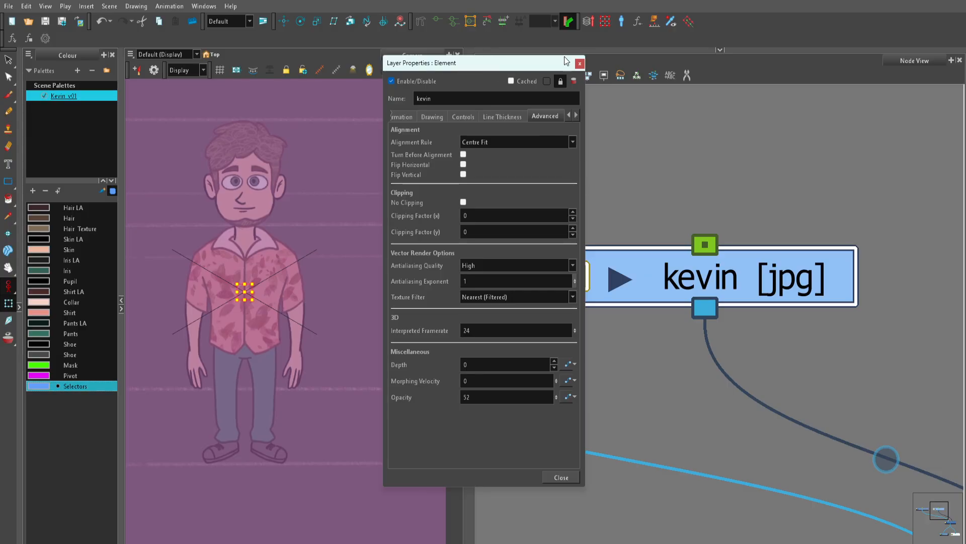
pyautogui.click(580, 63)
pyautogui.click(572, 169)
pyautogui.scroll(-1, 327, 226)
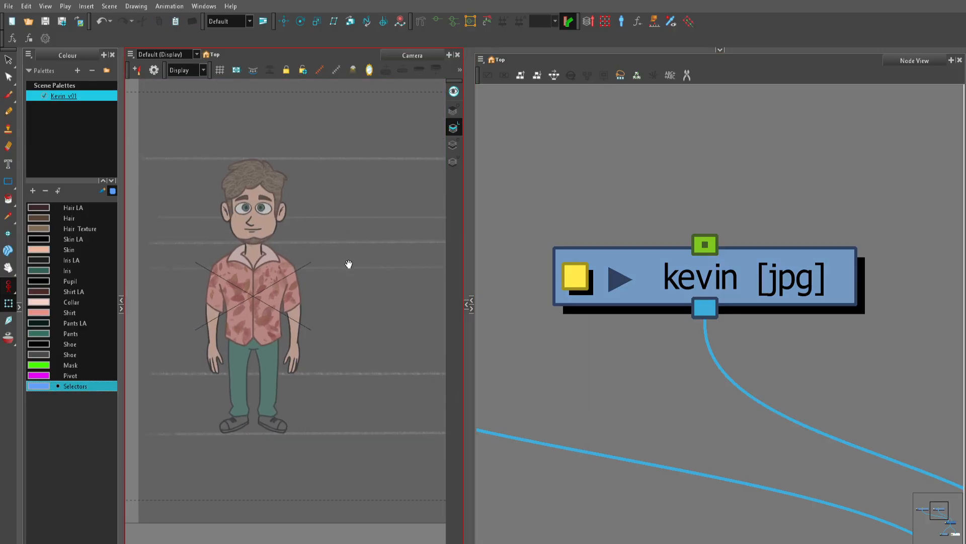
pyautogui.scroll(2, 338, 252)
pyautogui.moveTo(321, 237); pyautogui.dragTo(350, 342)
pyautogui.scroll(-2, 384, 296)
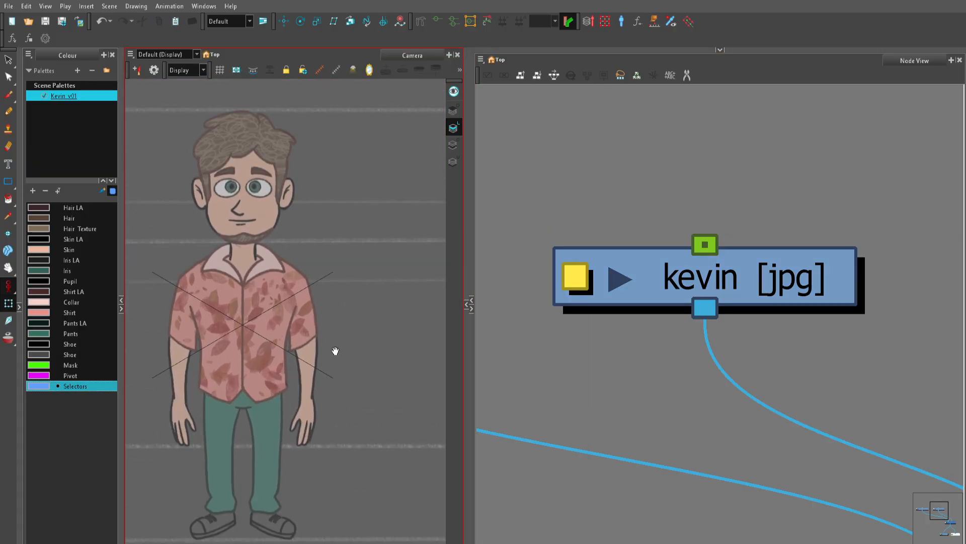
pyautogui.scroll(2, 367, 361)
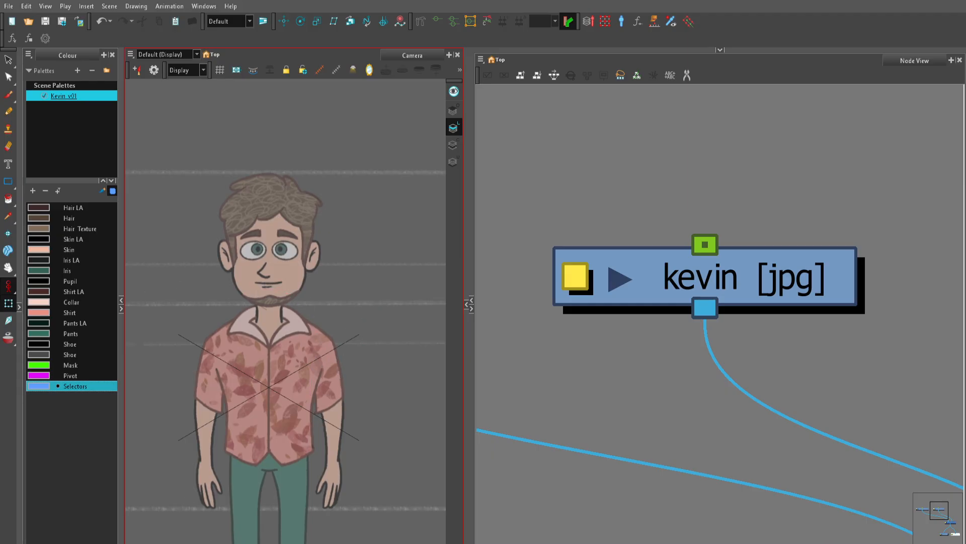
# Step: Select the Drawing [tvg] node as the layer for drawing over the reference image
pyautogui.click(567, 130)
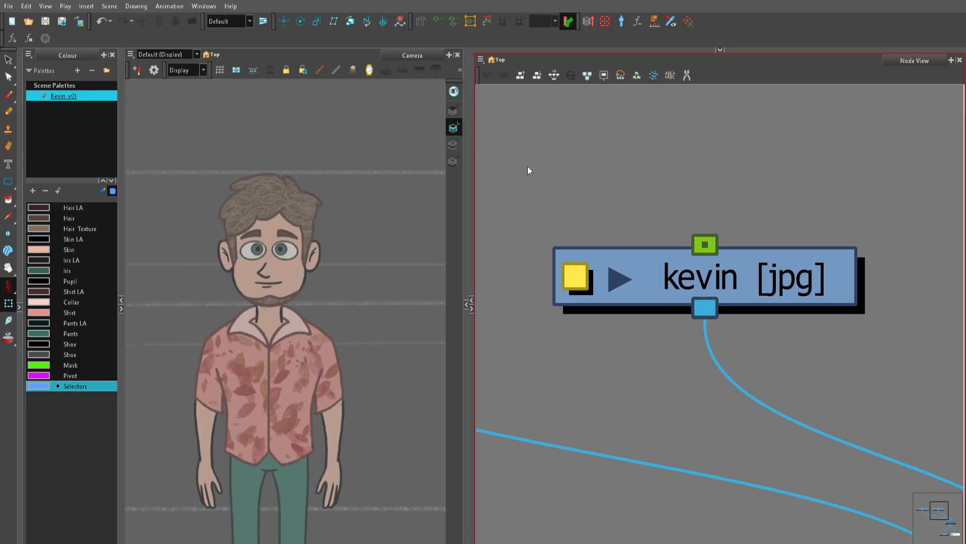
pyautogui.scroll(-4, 717, 325)
pyautogui.moveTo(672, 242); pyautogui.dragTo(737, 217)
pyautogui.scroll(2, 725, 237)
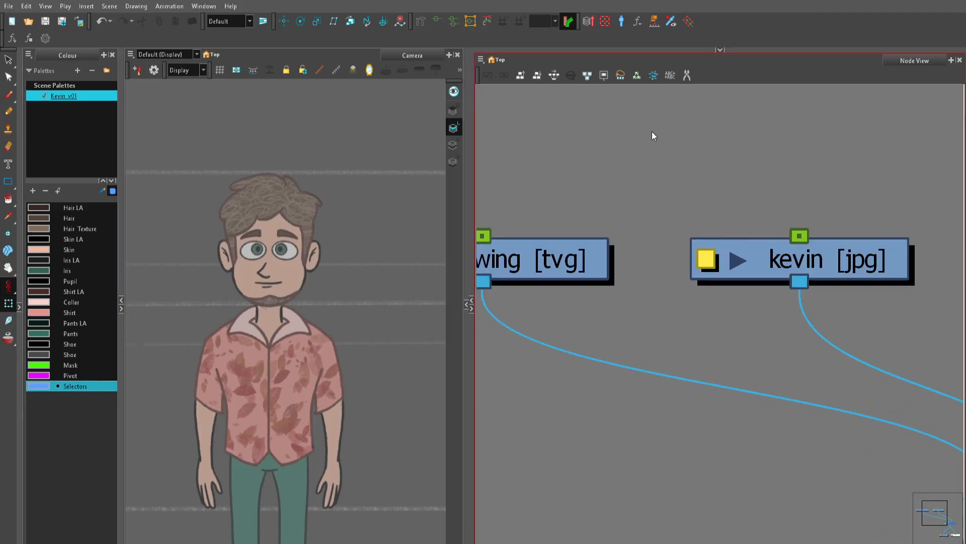
pyautogui.click(301, 202)
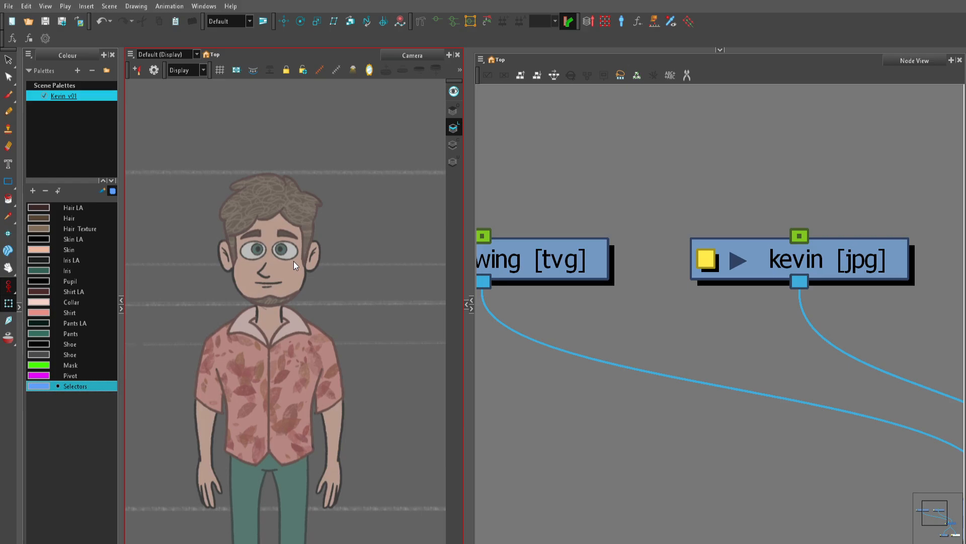
pyautogui.scroll(1, 603, 226)
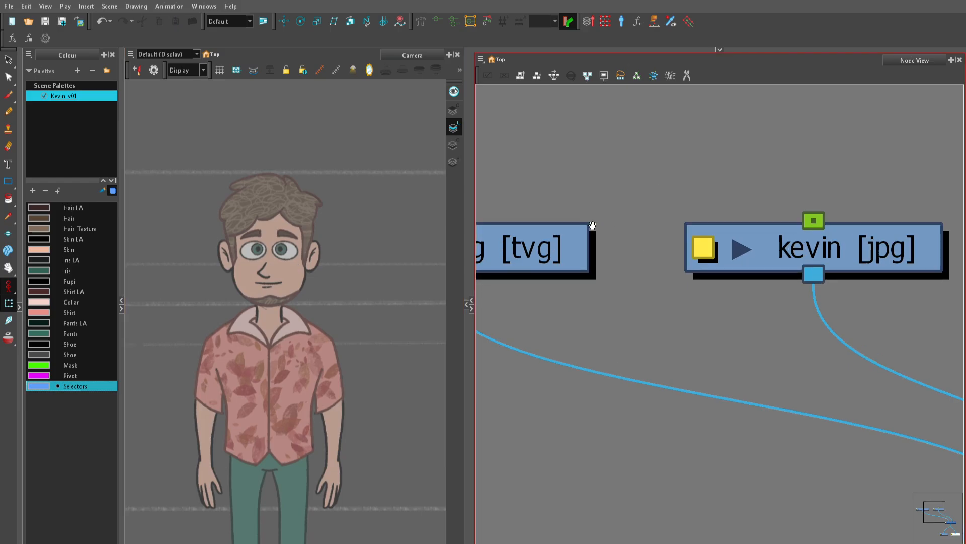
pyautogui.moveTo(593, 224); pyautogui.dragTo(774, 241)
pyautogui.scroll(2, 721, 248)
pyautogui.moveTo(571, 206); pyautogui.dragTo(635, 287)
pyautogui.moveTo(681, 205); pyautogui.dragTo(692, 320)
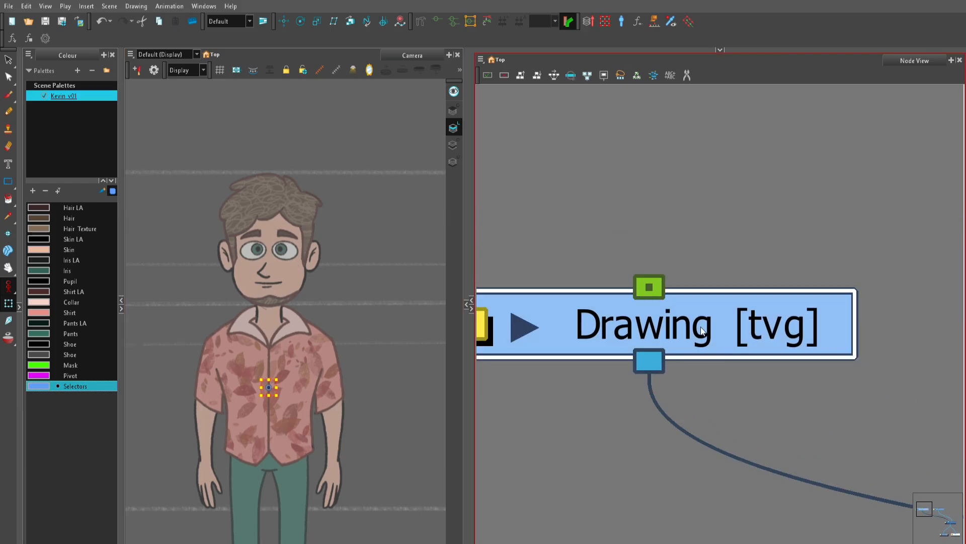
# Step: Brush a dot on Kevin's left-hand pupil in the Pivot colour and add a leader line from the eye with a handwritten label
pyautogui.click(64, 375)
pyautogui.scroll(4, 328, 253)
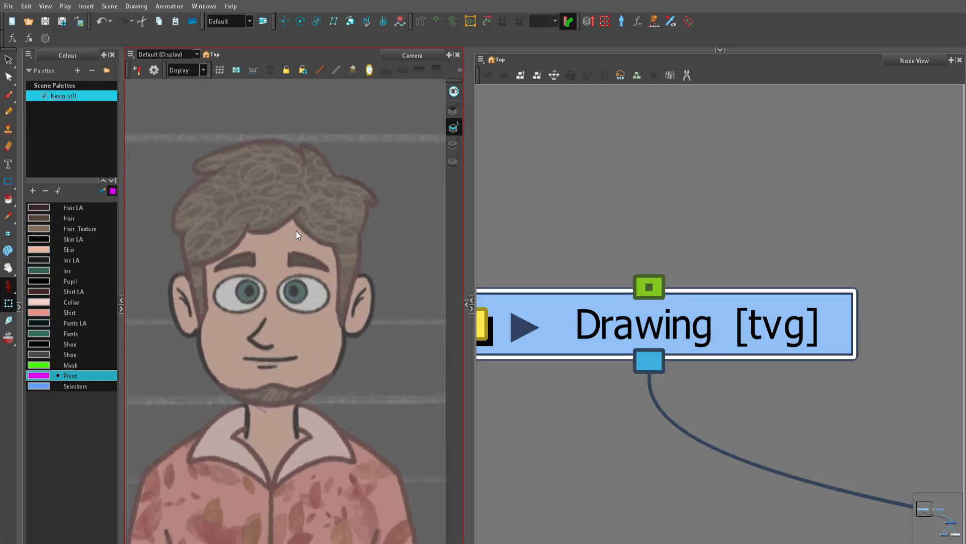
pyautogui.hotkey('alt', 'b')
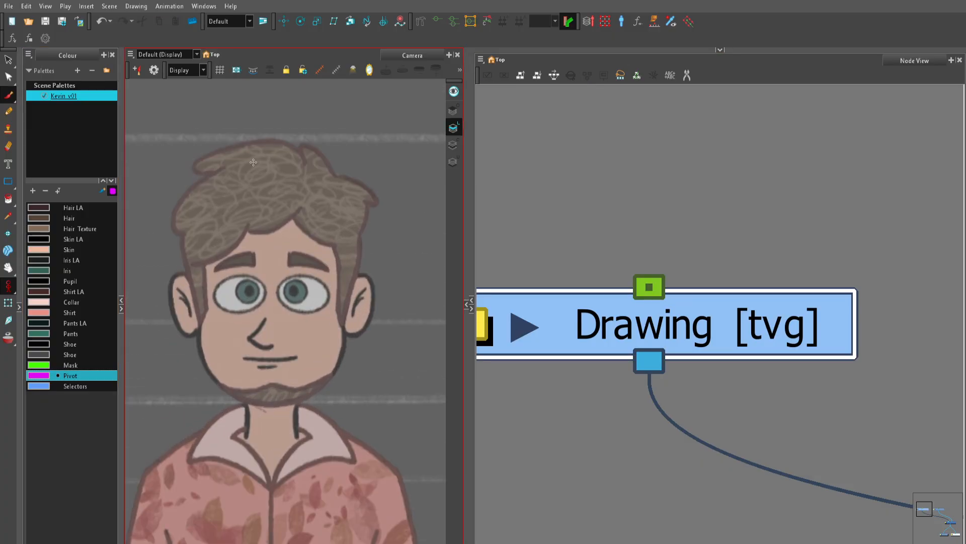
pyautogui.scroll(2, 257, 291)
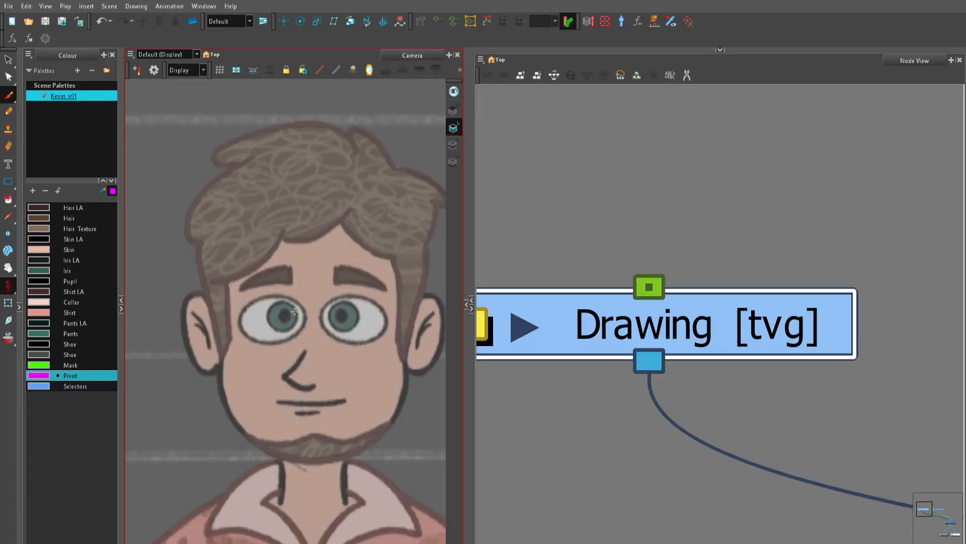
pyautogui.scroll(2, 285, 314)
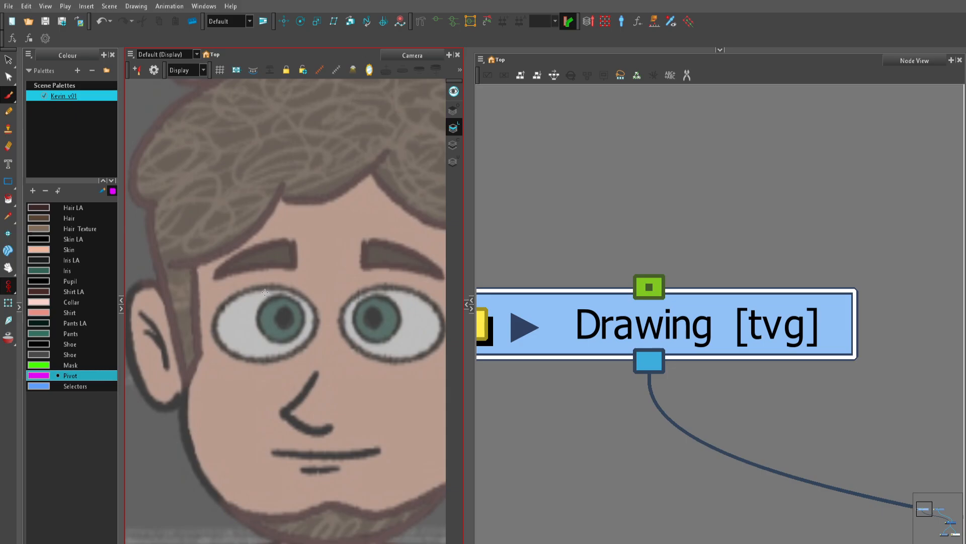
pyautogui.press('2')
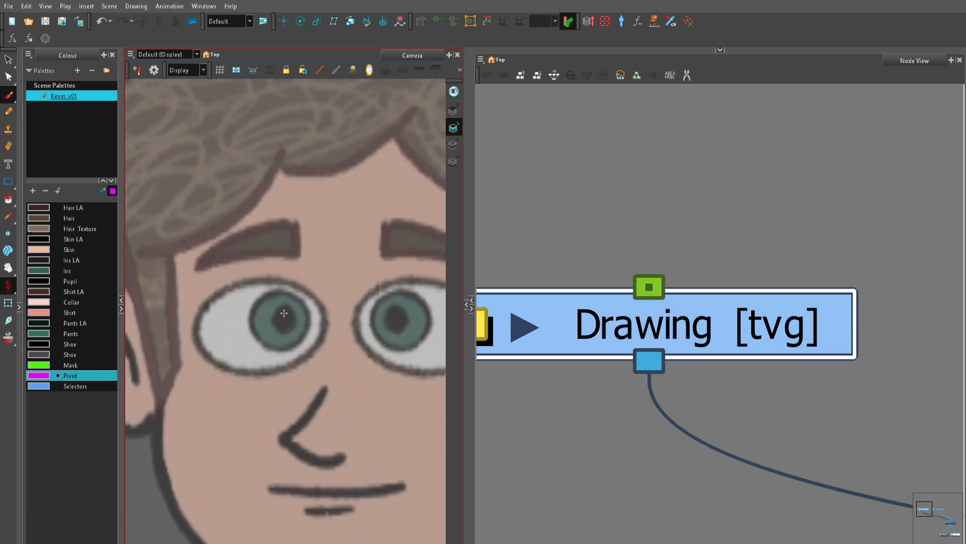
pyautogui.press('1')
pyautogui.press('1')
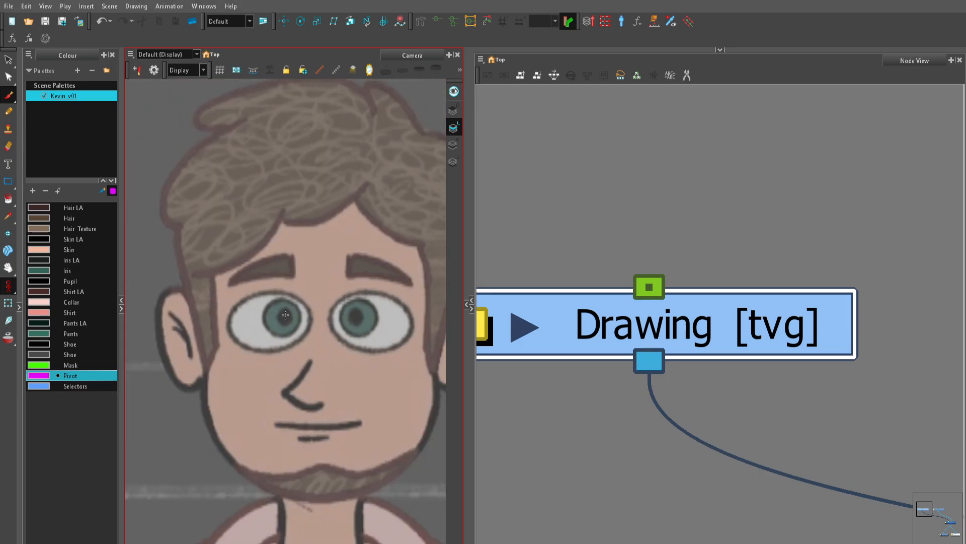
pyautogui.moveTo(286, 316)
pyautogui.mouseDown()
pyautogui.moveTo(310, 352)
pyautogui.moveTo(176, 330)
pyautogui.mouseUp()
pyautogui.press('1')
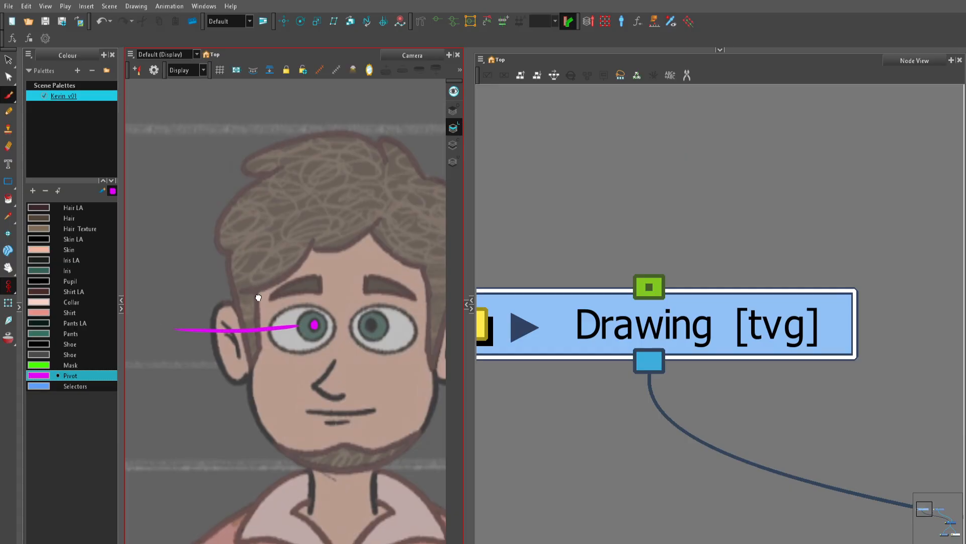
pyautogui.moveTo(256, 297); pyautogui.dragTo(356, 331)
pyautogui.moveTo(178, 349)
pyautogui.mouseDown()
pyautogui.moveTo(186, 382)
pyautogui.moveTo(197, 347)
pyautogui.moveTo(215, 369)
pyautogui.moveTo(221, 334)
pyautogui.moveTo(225, 347)
pyautogui.mouseUp()
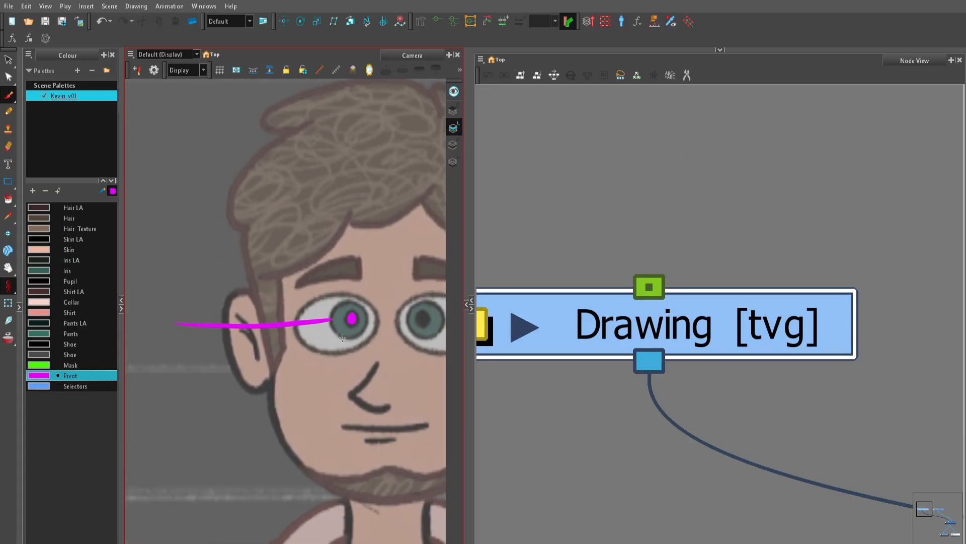
# Step: Draw a second leader line from the lower edge of the same iris and handwrite a label at its end
pyautogui.moveTo(337, 338); pyautogui.dragTo(172, 395)
pyautogui.moveTo(242, 343); pyautogui.dragTo(345, 330)
pyautogui.moveTo(205, 391); pyautogui.dragTo(214, 382)
pyautogui.moveTo(215, 383); pyautogui.dragTo(230, 395)
pyautogui.moveTo(344, 326); pyautogui.dragTo(190, 376)
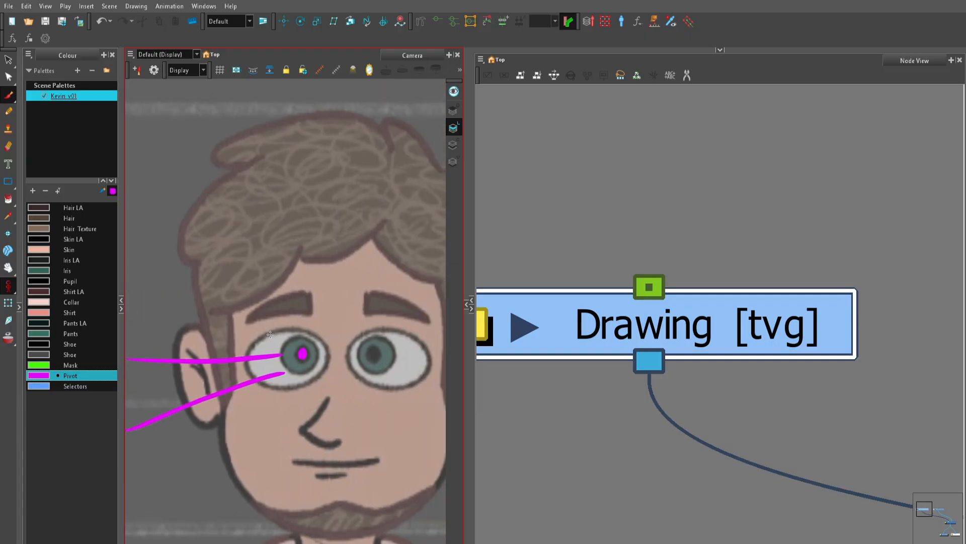
# Step: Draw a leader line from the upper edge of the white of the eye and handwrite the label eyeball
pyautogui.moveTo(268, 318)
pyautogui.mouseDown()
pyautogui.moveTo(357, 361)
pyautogui.moveTo(229, 311)
pyautogui.mouseUp()
pyautogui.moveTo(245, 265); pyautogui.dragTo(325, 333)
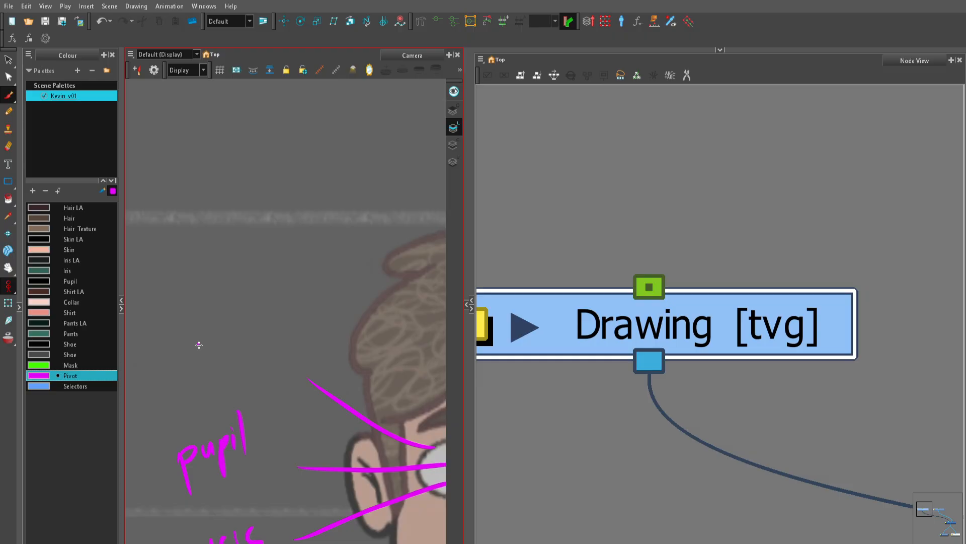
pyautogui.moveTo(199, 342)
pyautogui.mouseDown()
pyautogui.moveTo(197, 366)
pyautogui.moveTo(212, 344)
pyautogui.mouseUp()
pyautogui.moveTo(215, 335)
pyautogui.mouseDown()
pyautogui.moveTo(227, 351)
pyautogui.moveTo(219, 376)
pyautogui.mouseUp()
pyautogui.moveTo(224, 352); pyautogui.dragTo(280, 346)
pyautogui.moveTo(289, 319); pyautogui.dragTo(287, 354)
pyautogui.scroll(-2, 313, 337)
pyautogui.scroll(2, 402, 358)
# Step: Draw a leader line from the eyebrow above the marked eye and handwrite the label eyebrow at its end
pyautogui.moveTo(402, 357)
pyautogui.mouseDown()
pyautogui.moveTo(300, 247)
pyautogui.moveTo(337, 347)
pyautogui.moveTo(218, 235)
pyautogui.mouseUp()
pyautogui.moveTo(187, 196); pyautogui.dragTo(237, 266)
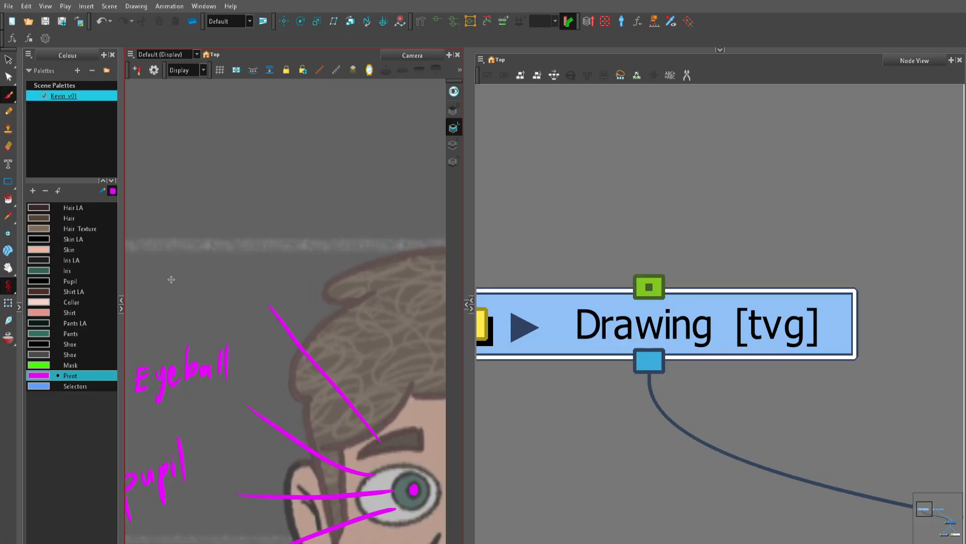
pyautogui.moveTo(182, 284)
pyautogui.mouseDown()
pyautogui.moveTo(174, 297)
pyautogui.moveTo(184, 287)
pyautogui.mouseUp()
pyautogui.moveTo(195, 273)
pyautogui.mouseDown()
pyautogui.moveTo(188, 308)
pyautogui.moveTo(207, 285)
pyautogui.mouseUp()
pyautogui.moveTo(215, 261)
pyautogui.mouseDown()
pyautogui.moveTo(212, 287)
pyautogui.moveTo(235, 266)
pyautogui.mouseUp()
pyautogui.moveTo(243, 260); pyautogui.dragTo(263, 254)
pyautogui.scroll(-1, 277, 231)
pyautogui.moveTo(311, 317)
pyautogui.mouseDown()
pyautogui.moveTo(263, 274)
pyautogui.moveTo(225, 195)
pyautogui.mouseUp()
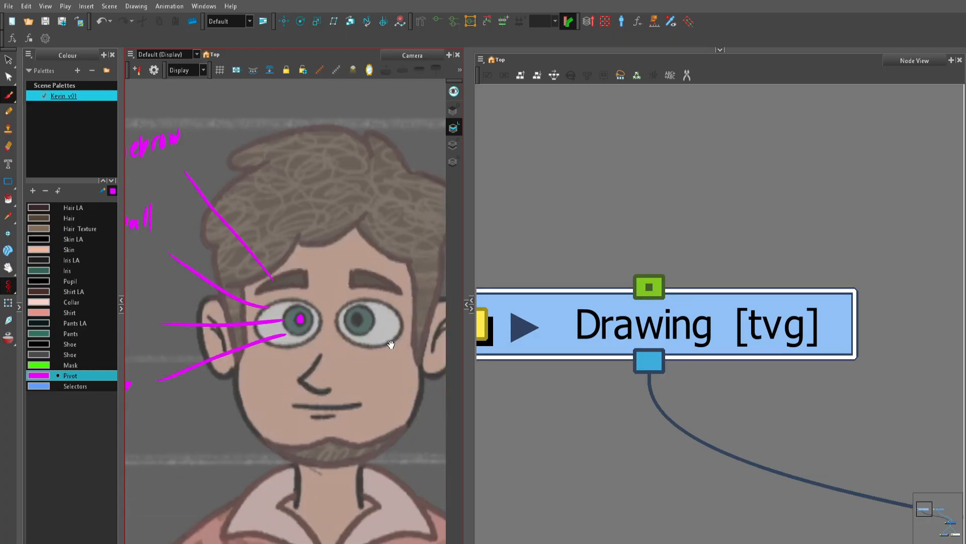
# Step: Widen the Camera view by narrowing the Node View
pyautogui.press('1')
pyautogui.press('2')
pyautogui.press('1')
pyautogui.press('2')
pyautogui.moveTo(346, 408)
pyautogui.mouseDown()
pyautogui.moveTo(325, 376)
pyautogui.moveTo(332, 399)
pyautogui.moveTo(264, 393)
pyautogui.mouseUp()
pyautogui.press('2')
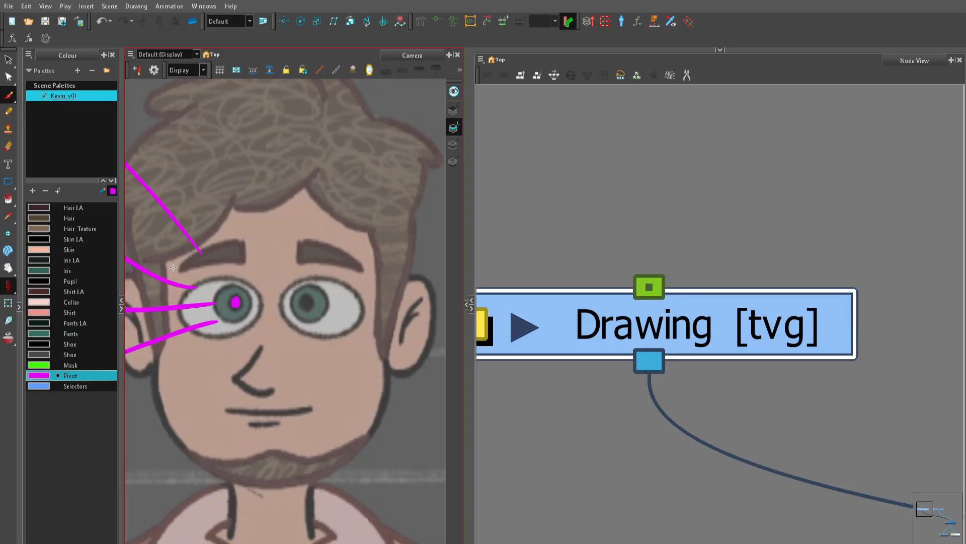
pyautogui.press('2')
pyautogui.press('2')
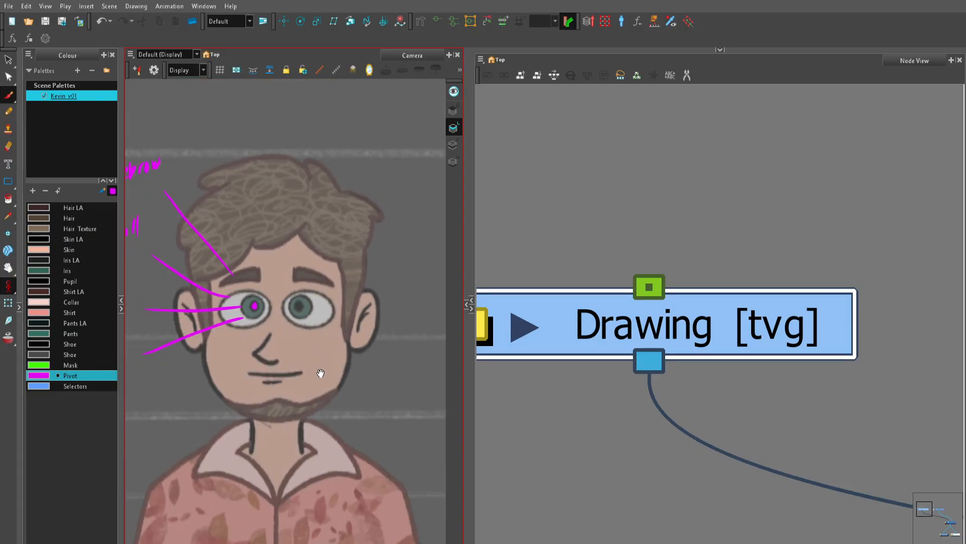
pyautogui.moveTo(283, 397); pyautogui.dragTo(379, 343)
pyautogui.moveTo(377, 298); pyautogui.dragTo(320, 317)
pyautogui.moveTo(470, 262); pyautogui.dragTo(548, 263)
# Step: Trace the angled line of Kevin's nose with the Brush in the Pivot colour
pyautogui.press('2')
pyautogui.moveTo(379, 383); pyautogui.dragTo(343, 367)
pyautogui.press('2')
pyautogui.press('2')
pyautogui.press('2')
pyautogui.moveTo(339, 232); pyautogui.dragTo(356, 300)
pyautogui.press('2')
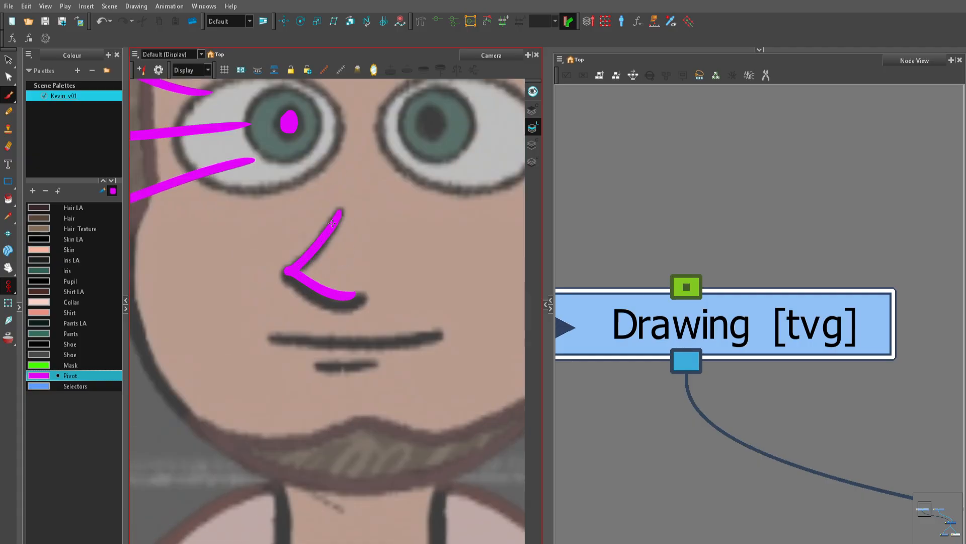
# Step: Close the nose's open side with a dashed curve and hatch the area inside it
pyautogui.moveTo(346, 221)
pyautogui.mouseDown()
pyautogui.moveTo(354, 299)
pyautogui.moveTo(345, 288)
pyautogui.moveTo(377, 256)
pyautogui.mouseUp()
pyautogui.press('2')
pyautogui.moveTo(321, 277)
pyautogui.mouseDown()
pyautogui.moveTo(370, 242)
pyautogui.moveTo(362, 233)
pyautogui.mouseUp()
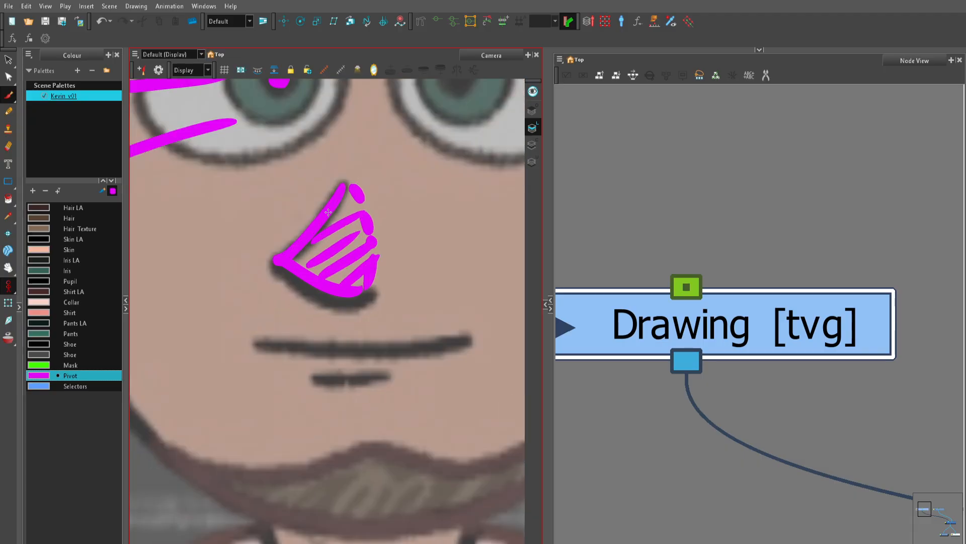
# Step: Sketch a second open nose outline on the cheek beside the hatched nose
pyautogui.press('1')
pyautogui.press('1')
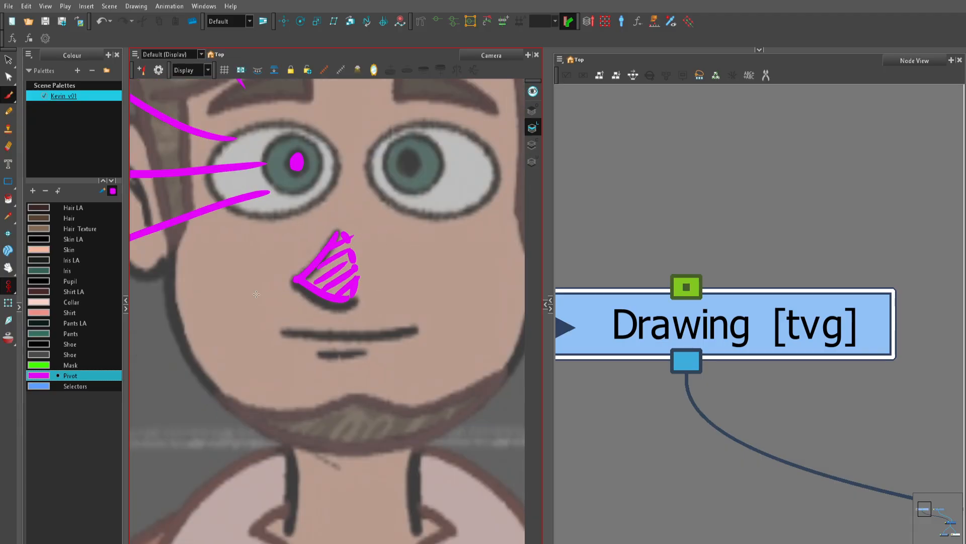
pyautogui.moveTo(432, 240)
pyautogui.mouseDown()
pyautogui.moveTo(420, 268)
pyautogui.moveTo(445, 298)
pyautogui.mouseUp()
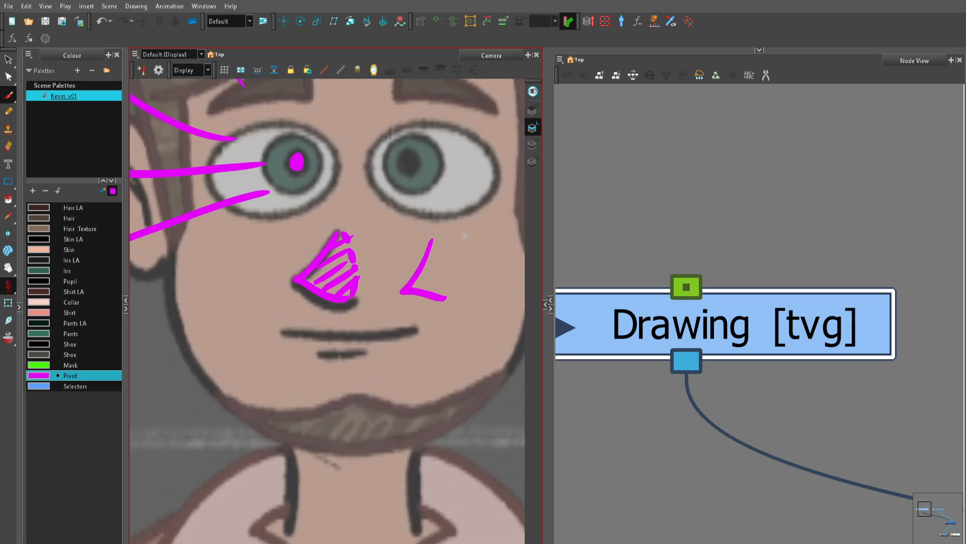
# Step: Undo the second nose outline and draw a leader line from the hatched nose outward past the cheek
pyautogui.hotkey('ctrl', 'z')
pyautogui.press('1')
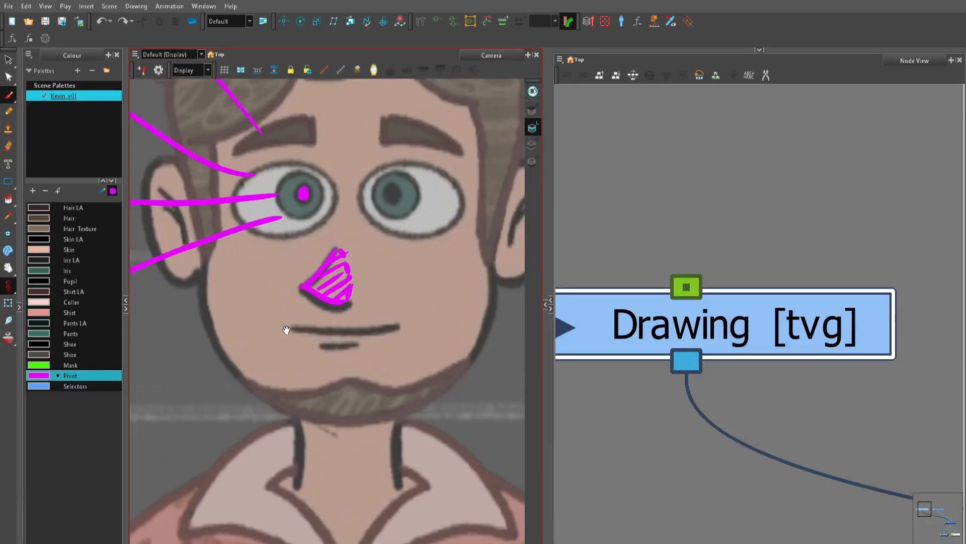
pyautogui.moveTo(287, 328)
pyautogui.mouseDown()
pyautogui.moveTo(408, 291)
pyautogui.moveTo(288, 268)
pyautogui.moveTo(176, 347)
pyautogui.mouseUp()
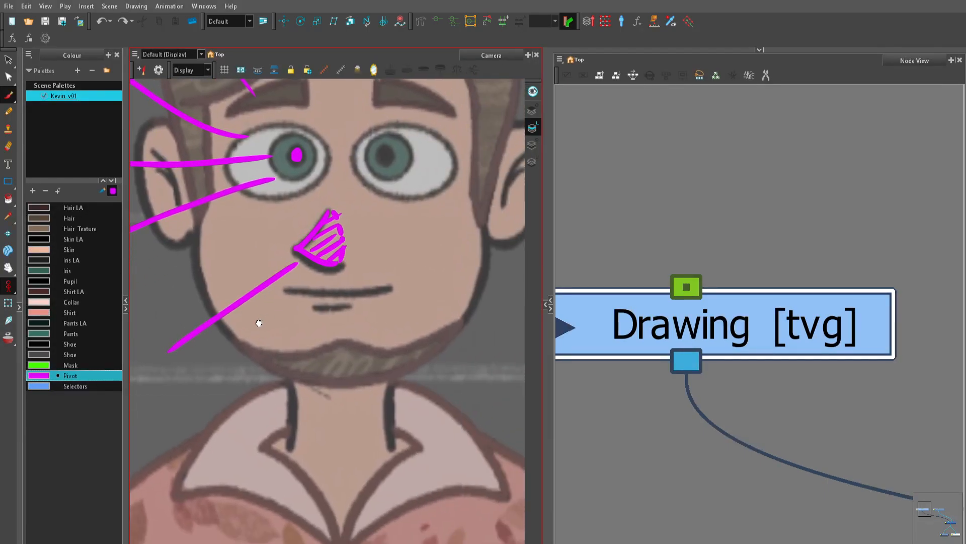
# Step: Handwrite the label "nose" at the outer end of the nose's leader line
pyautogui.moveTo(280, 300); pyautogui.dragTo(460, 290)
pyautogui.press('1')
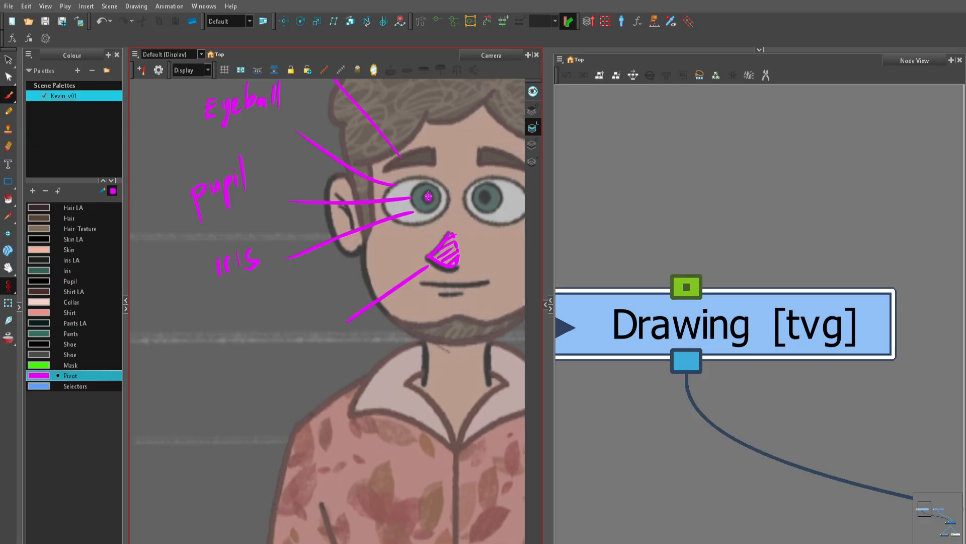
pyautogui.press('2')
pyautogui.moveTo(412, 323)
pyautogui.mouseDown()
pyautogui.moveTo(345, 338)
pyautogui.moveTo(270, 376)
pyautogui.mouseUp()
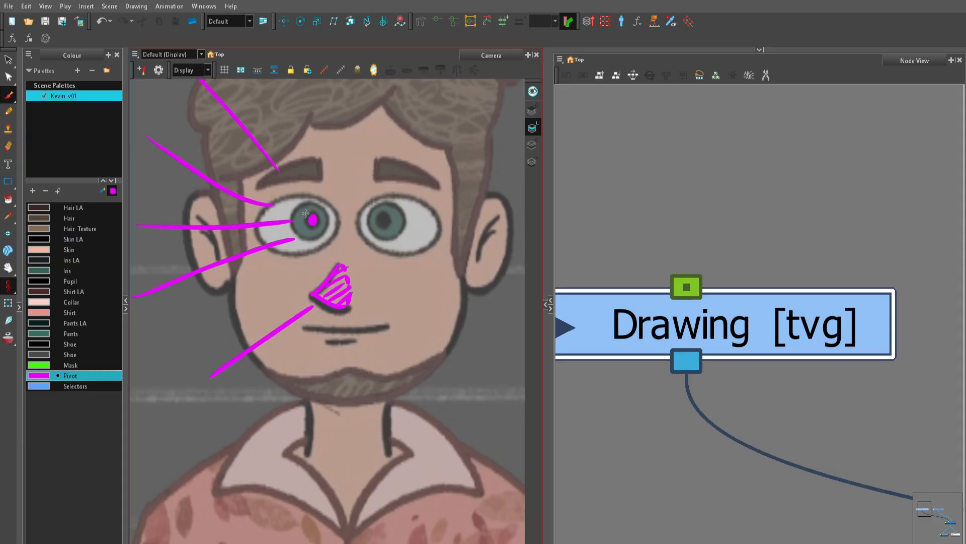
pyautogui.press('2')
pyautogui.moveTo(296, 367); pyautogui.dragTo(357, 371)
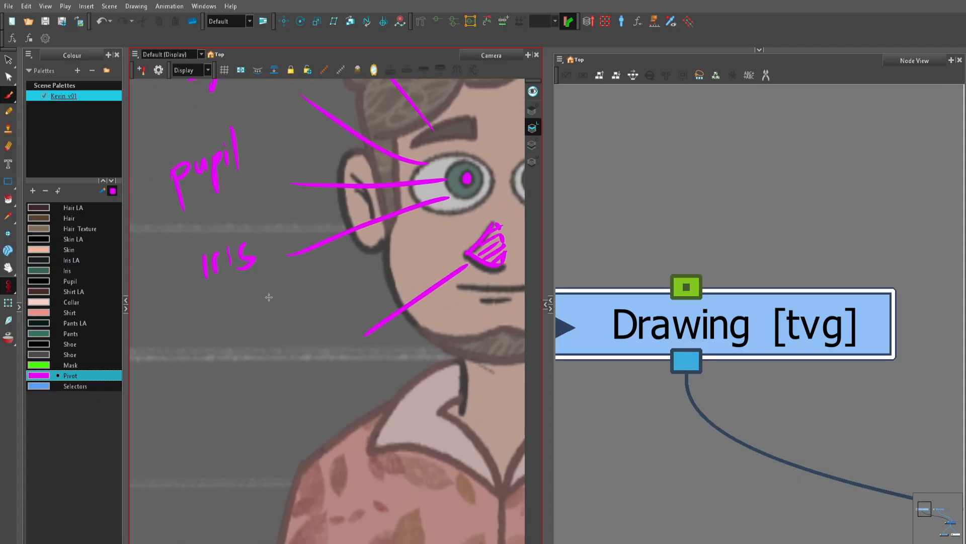
pyautogui.moveTo(245, 333)
pyautogui.mouseDown()
pyautogui.moveTo(245, 353)
pyautogui.moveTo(263, 353)
pyautogui.mouseUp()
pyautogui.moveTo(274, 331)
pyautogui.mouseDown()
pyautogui.moveTo(272, 344)
pyautogui.moveTo(275, 334)
pyautogui.mouseUp()
pyautogui.moveTo(286, 327)
pyautogui.mouseDown()
pyautogui.moveTo(281, 345)
pyautogui.moveTo(316, 330)
pyautogui.mouseUp()
# Step: Draw a leader line from the corner of the mouth and handwrite the label "mouth" at its end
pyautogui.press('1')
pyautogui.moveTo(443, 334); pyautogui.dragTo(265, 347)
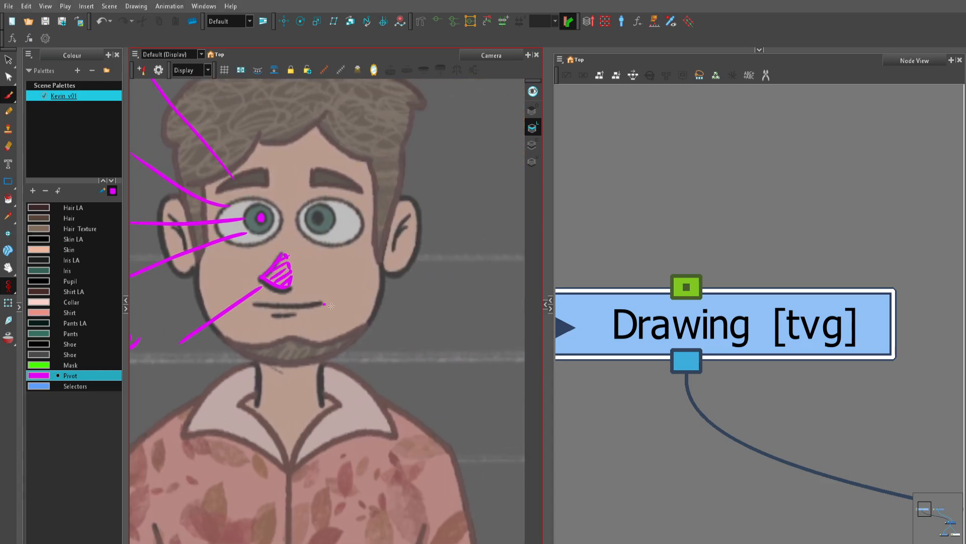
pyautogui.moveTo(331, 305); pyautogui.dragTo(390, 327)
pyautogui.moveTo(299, 325)
pyautogui.mouseDown()
pyautogui.moveTo(325, 325)
pyautogui.moveTo(329, 309)
pyautogui.moveTo(361, 325)
pyautogui.moveTo(500, 343)
pyautogui.mouseUp()
# Step: With the Selectors colour, draw a dashed horizontal line across the face at the upper end of the nose
pyautogui.press('1')
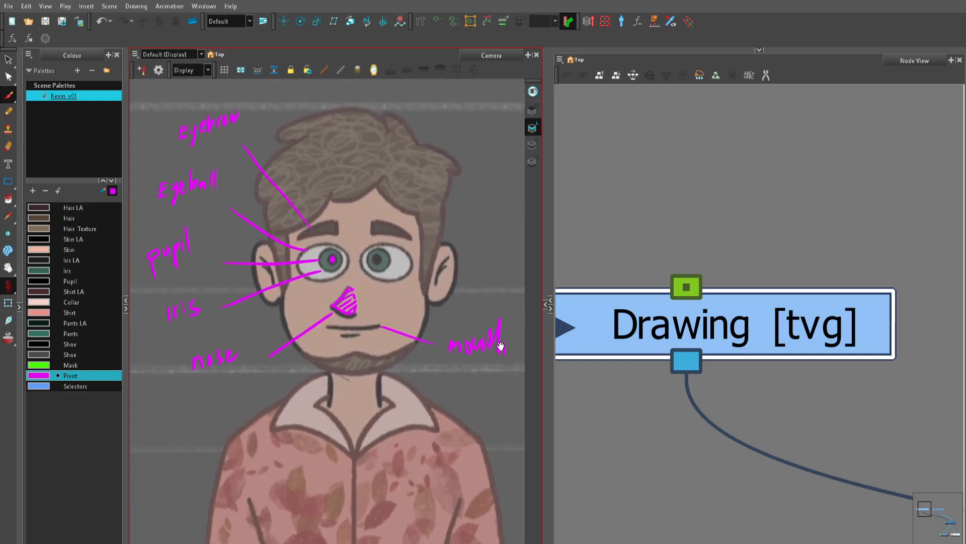
pyautogui.press('2')
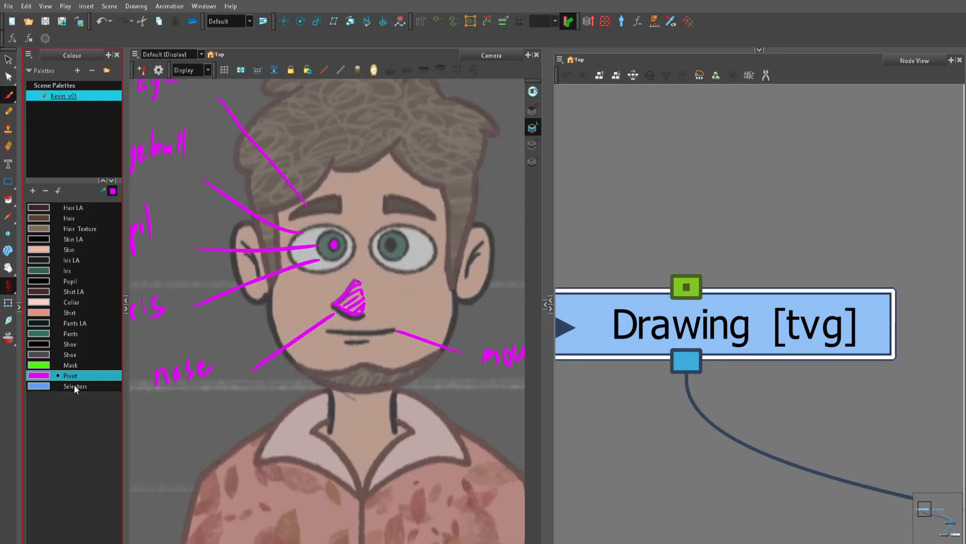
pyautogui.click(74, 386)
pyautogui.moveTo(423, 326); pyautogui.dragTo(318, 379)
pyautogui.press('2')
pyautogui.moveTo(280, 387); pyautogui.dragTo(364, 414)
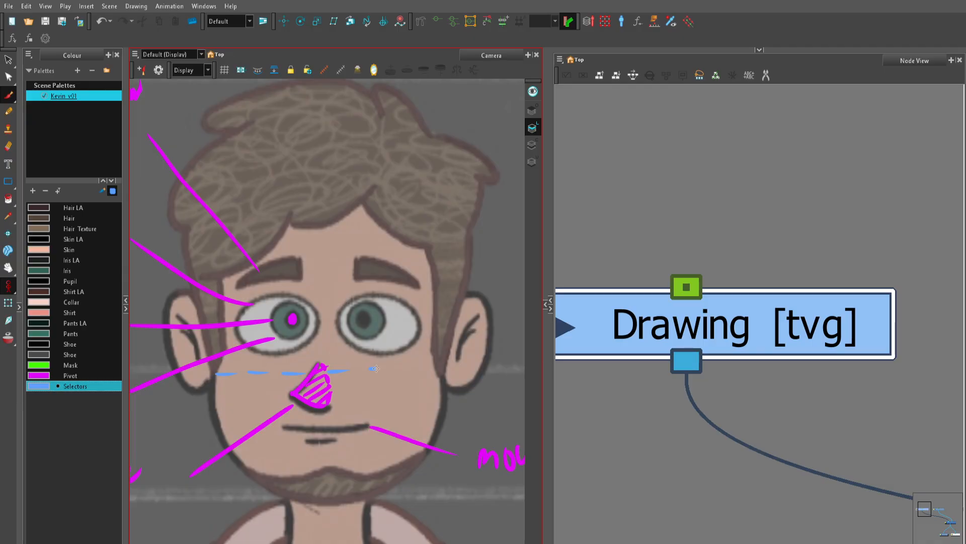
# Step: Trace the rounded cranium above the dashed line and the jaw contour below it in the Selectors colour
pyautogui.press('1')
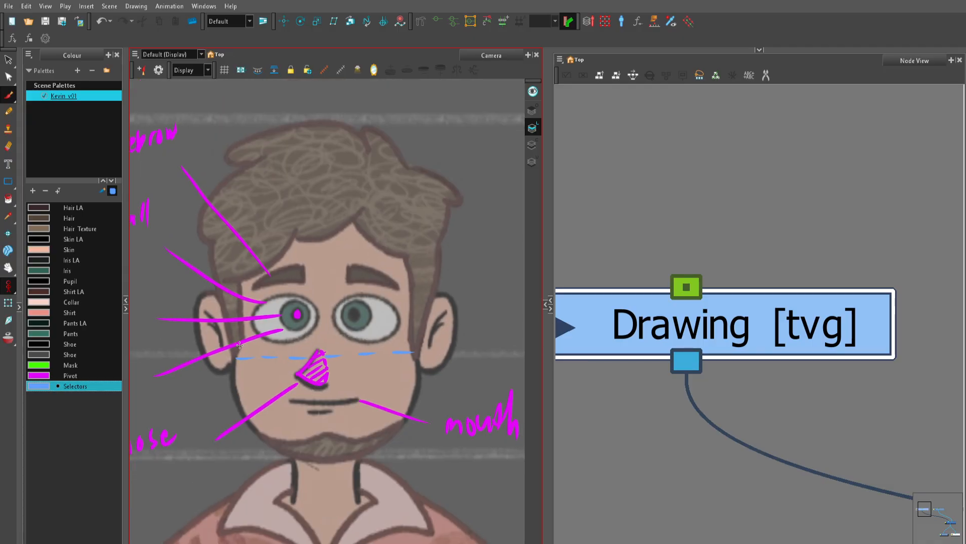
pyautogui.moveTo(237, 351)
pyautogui.mouseDown()
pyautogui.moveTo(245, 218)
pyautogui.moveTo(305, 191)
pyautogui.moveTo(363, 196)
pyautogui.mouseUp()
pyautogui.moveTo(282, 199)
pyautogui.mouseDown()
pyautogui.moveTo(346, 192)
pyautogui.moveTo(397, 218)
pyautogui.moveTo(418, 271)
pyautogui.moveTo(413, 346)
pyautogui.moveTo(415, 330)
pyautogui.mouseUp()
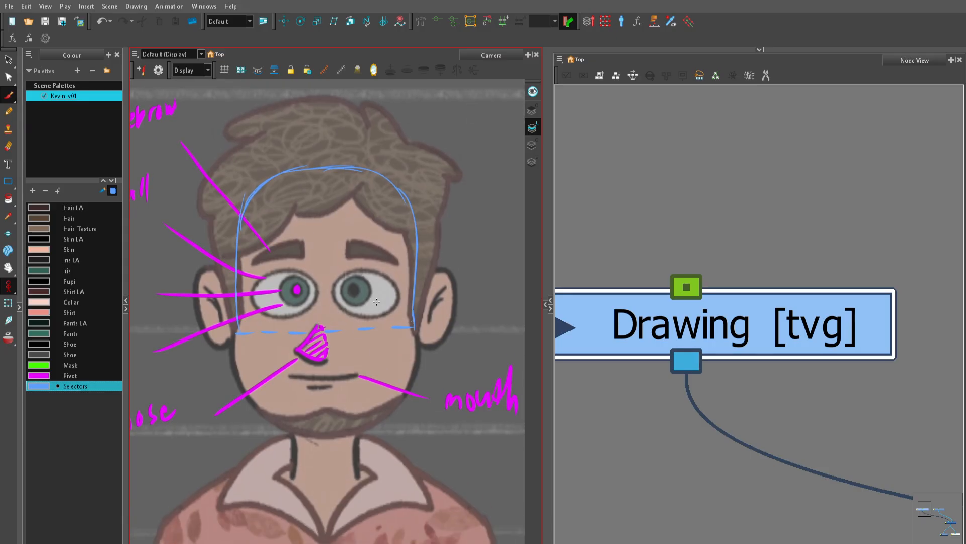
pyautogui.moveTo(244, 362)
pyautogui.mouseDown()
pyautogui.moveTo(221, 298)
pyautogui.moveTo(210, 302)
pyautogui.moveTo(232, 346)
pyautogui.moveTo(264, 364)
pyautogui.moveTo(315, 369)
pyautogui.moveTo(360, 359)
pyautogui.moveTo(378, 331)
pyautogui.mouseUp()
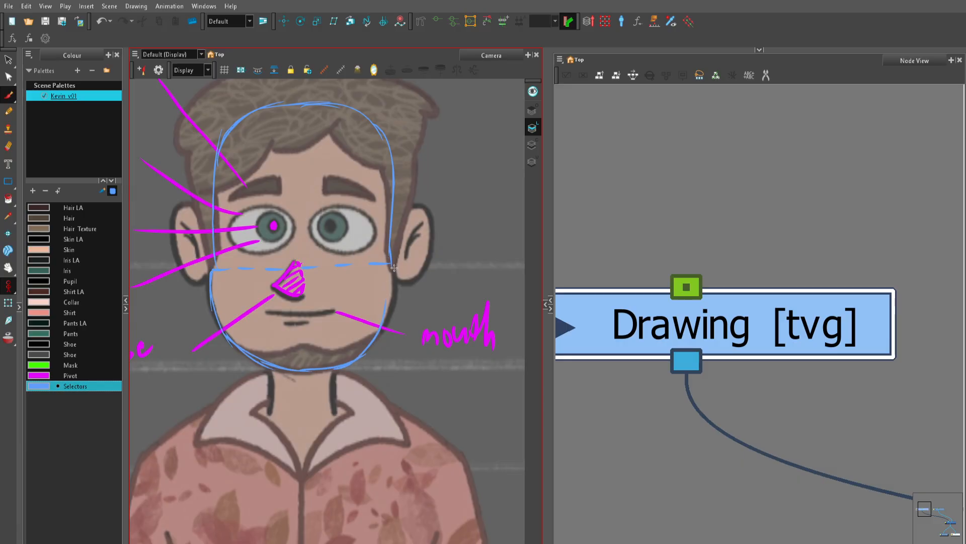
pyautogui.moveTo(392, 266); pyautogui.dragTo(379, 332)
pyautogui.press('1')
# Step: Label the upper outline "head" and the lower outline "jaw", each with a leader line in the Selectors colour
pyautogui.moveTo(409, 238); pyautogui.dragTo(367, 307)
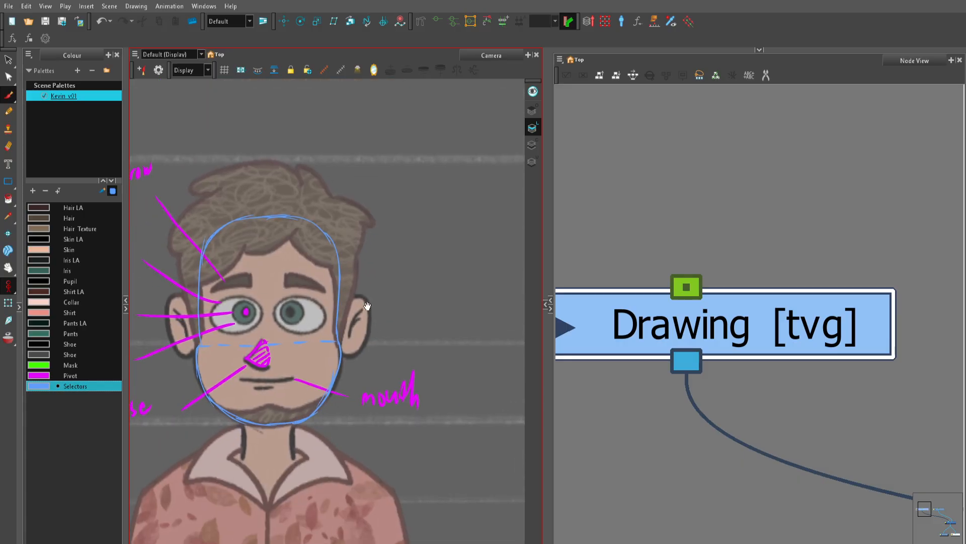
pyautogui.press('2')
pyautogui.moveTo(335, 245); pyautogui.dragTo(396, 210)
pyautogui.moveTo(414, 236); pyautogui.dragTo(378, 285)
pyautogui.moveTo(375, 239)
pyautogui.mouseDown()
pyautogui.moveTo(373, 269)
pyautogui.moveTo(426, 269)
pyautogui.moveTo(420, 240)
pyautogui.mouseUp()
pyautogui.moveTo(296, 366)
pyautogui.mouseDown()
pyautogui.moveTo(402, 355)
pyautogui.moveTo(421, 342)
pyautogui.mouseUp()
pyautogui.moveTo(424, 327); pyautogui.dragTo(444, 325)
pyautogui.press('1')
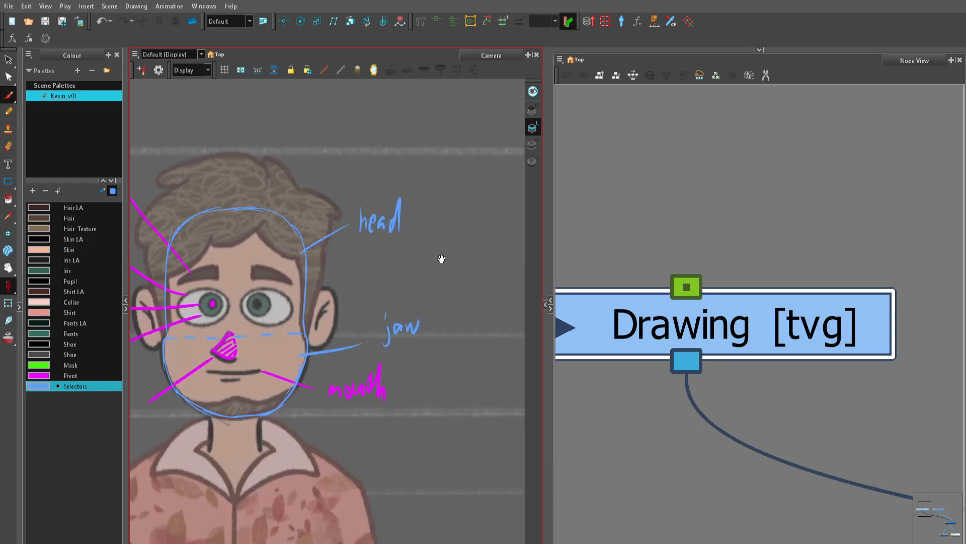
# Step: With the Pivot colour, outline the ear beside the head and jaw labels, extending it behind the head, and trace its inner fold
pyautogui.press('2')
pyautogui.moveTo(404, 284); pyautogui.dragTo(459, 280)
pyautogui.scroll(4, 447, 291)
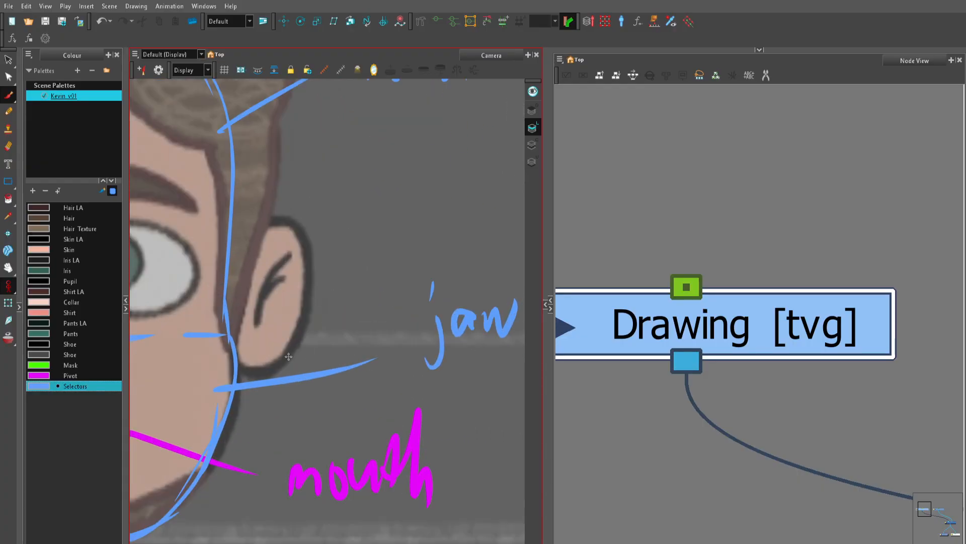
pyautogui.click(76, 373)
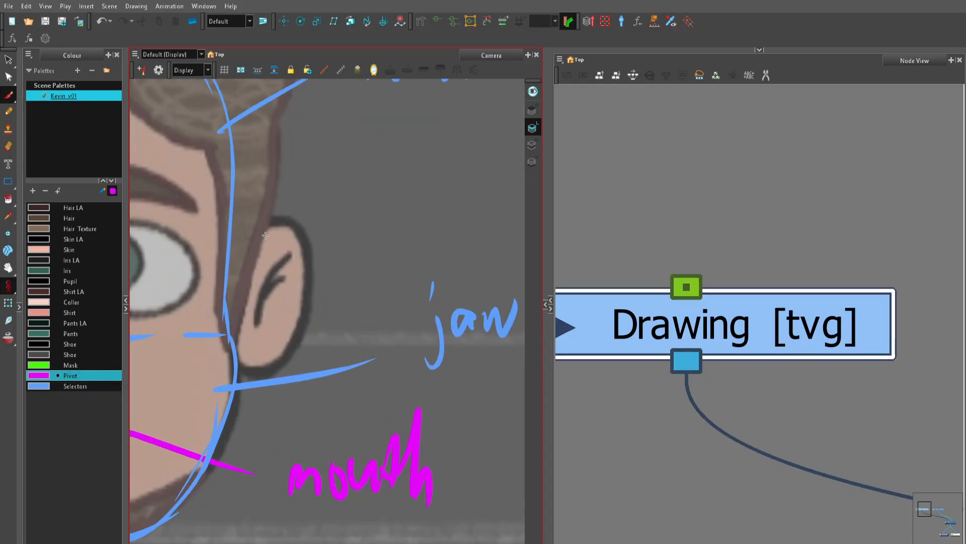
pyautogui.moveTo(234, 247)
pyautogui.mouseDown()
pyautogui.moveTo(305, 232)
pyautogui.moveTo(209, 272)
pyautogui.mouseUp()
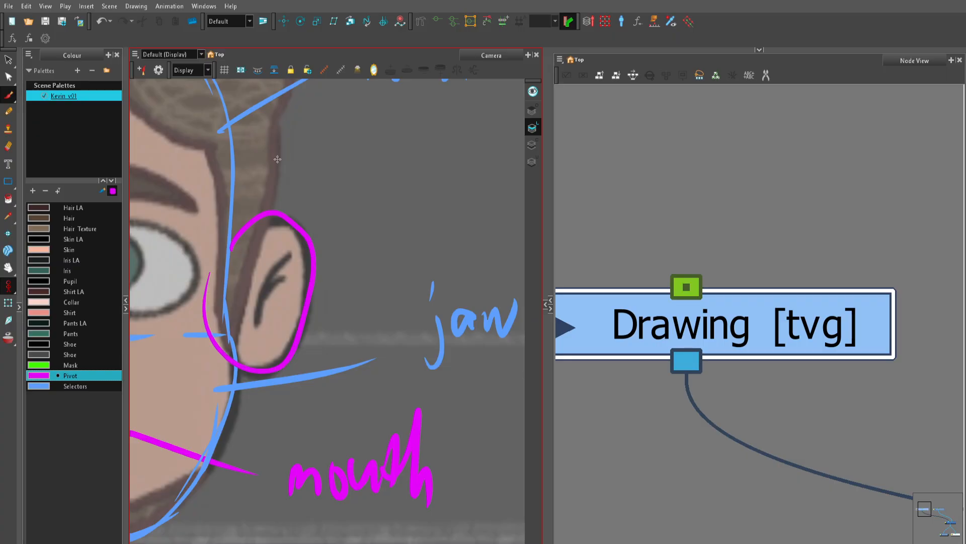
pyautogui.moveTo(292, 258); pyautogui.dragTo(256, 324)
# Step: Draw a leader line from the ear outline and handwrite the label "ear", redoing the poorly written letters
pyautogui.moveTo(331, 215)
pyautogui.mouseDown()
pyautogui.moveTo(297, 259)
pyautogui.moveTo(331, 220)
pyautogui.mouseUp()
pyautogui.moveTo(352, 168)
pyautogui.mouseDown()
pyautogui.moveTo(350, 200)
pyautogui.moveTo(362, 209)
pyautogui.mouseUp()
pyautogui.moveTo(371, 192)
pyautogui.mouseDown()
pyautogui.moveTo(382, 183)
pyautogui.moveTo(381, 206)
pyautogui.moveTo(354, 179)
pyautogui.moveTo(347, 207)
pyautogui.mouseUp()
pyautogui.hotkey('ctrl', 'z')
pyautogui.hotkey('ctrl', 'z')
pyautogui.moveTo(382, 177)
pyautogui.mouseDown()
pyautogui.moveTo(370, 189)
pyautogui.moveTo(385, 197)
pyautogui.mouseUp()
pyautogui.moveTo(387, 189)
pyautogui.mouseDown()
pyautogui.moveTo(400, 173)
pyautogui.moveTo(411, 177)
pyautogui.mouseUp()
# Step: Draw a leader line from the inner ear fold and handwrite the label "ear_detail"
pyautogui.moveTo(239, 345); pyautogui.dragTo(342, 286)
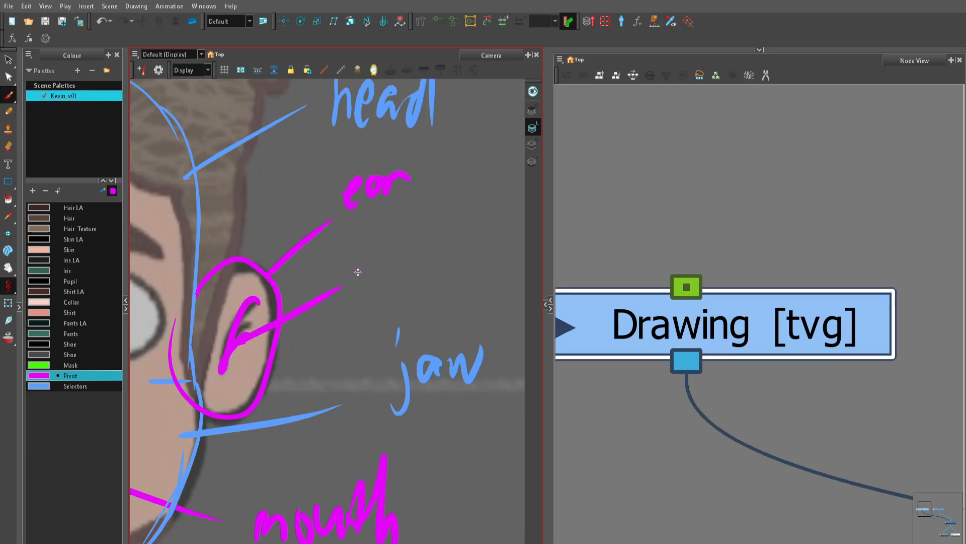
pyautogui.moveTo(373, 258)
pyautogui.mouseDown()
pyautogui.moveTo(362, 288)
pyautogui.moveTo(405, 257)
pyautogui.moveTo(403, 273)
pyautogui.mouseUp()
pyautogui.moveTo(408, 270)
pyautogui.mouseDown()
pyautogui.moveTo(425, 250)
pyautogui.moveTo(393, 287)
pyautogui.moveTo(387, 278)
pyautogui.moveTo(415, 267)
pyautogui.moveTo(433, 280)
pyautogui.mouseUp()
pyautogui.moveTo(455, 229); pyautogui.dragTo(446, 277)
pyautogui.moveTo(438, 254)
pyautogui.mouseDown()
pyautogui.moveTo(471, 249)
pyautogui.moveTo(471, 266)
pyautogui.moveTo(483, 269)
pyautogui.mouseUp()
pyautogui.moveTo(495, 246); pyautogui.dragTo(488, 270)
pyautogui.moveTo(500, 221); pyautogui.dragTo(499, 260)
# Step: Trace the beard's upper edge across the chin in the Pivot colour, extending it beyond the jaw outline
pyautogui.scroll(-5, 353, 329)
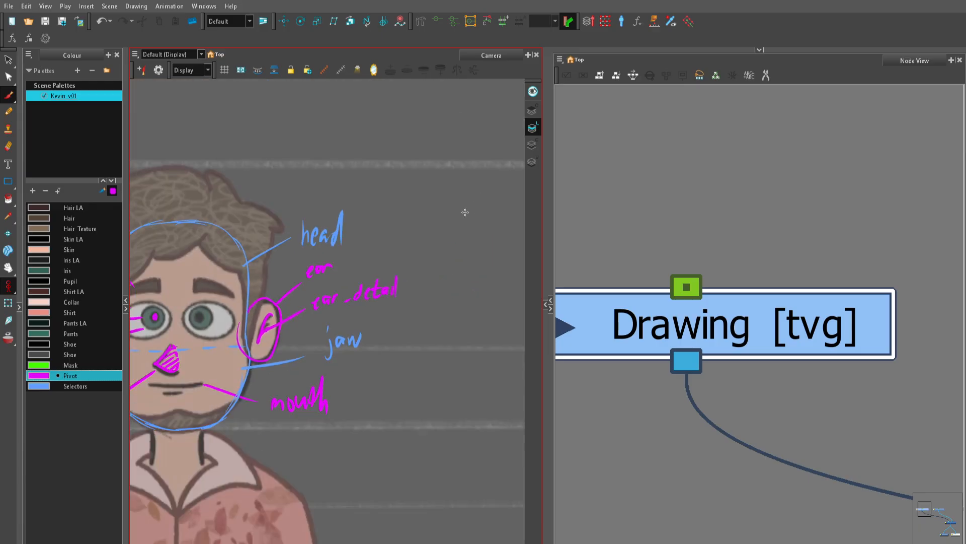
pyautogui.moveTo(269, 368); pyautogui.dragTo(389, 257)
pyautogui.press('2')
pyautogui.press('2')
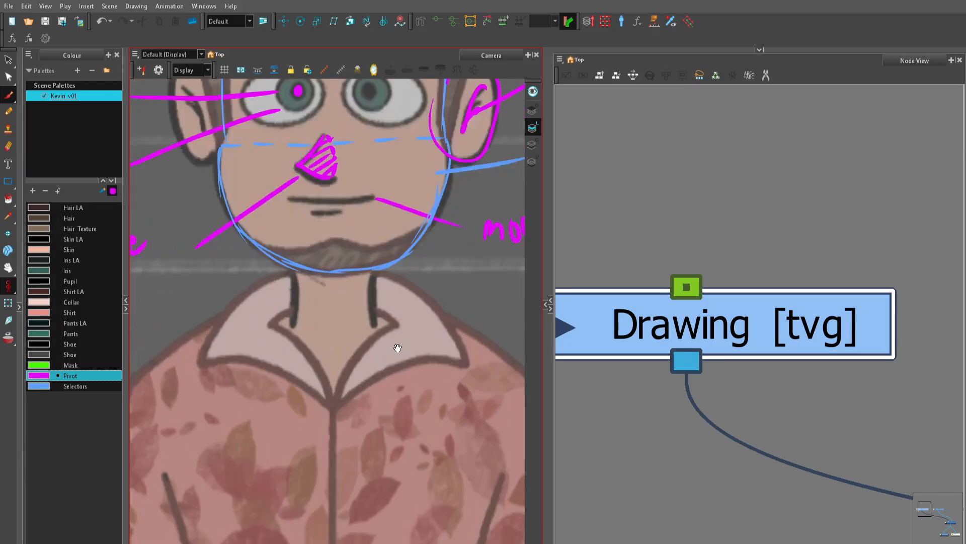
pyautogui.moveTo(398, 297); pyautogui.dragTo(304, 379)
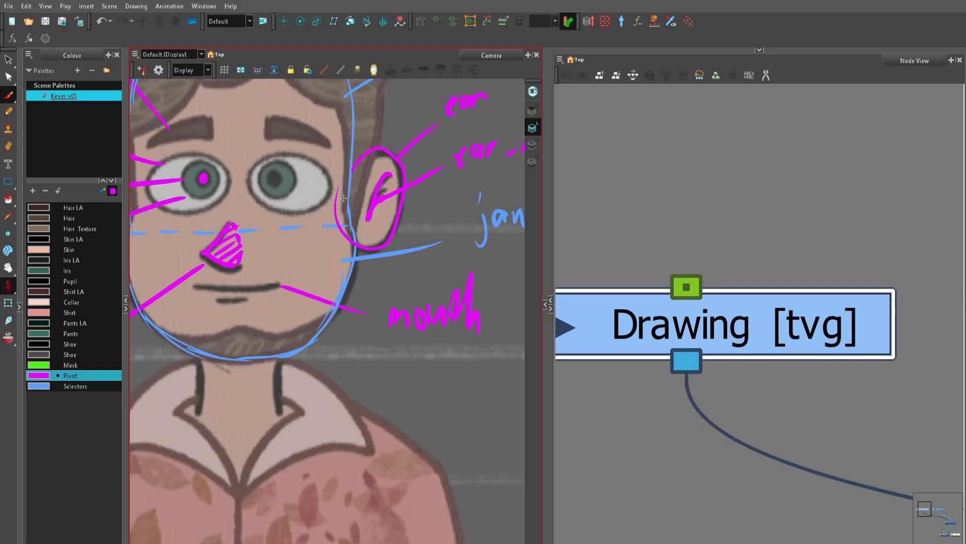
pyautogui.press('2')
pyautogui.moveTo(187, 344); pyautogui.dragTo(238, 335)
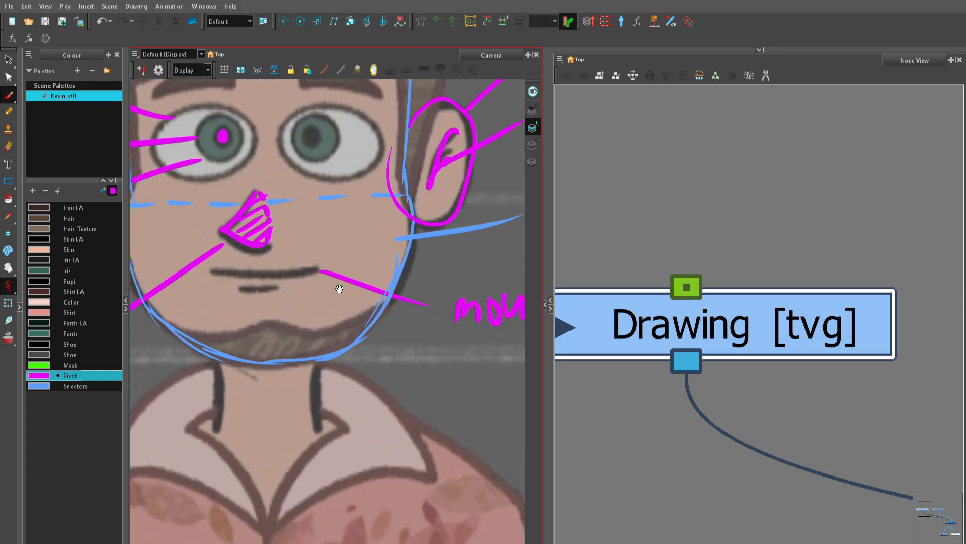
pyautogui.moveTo(336, 284); pyautogui.dragTo(374, 271)
pyautogui.click(89, 375)
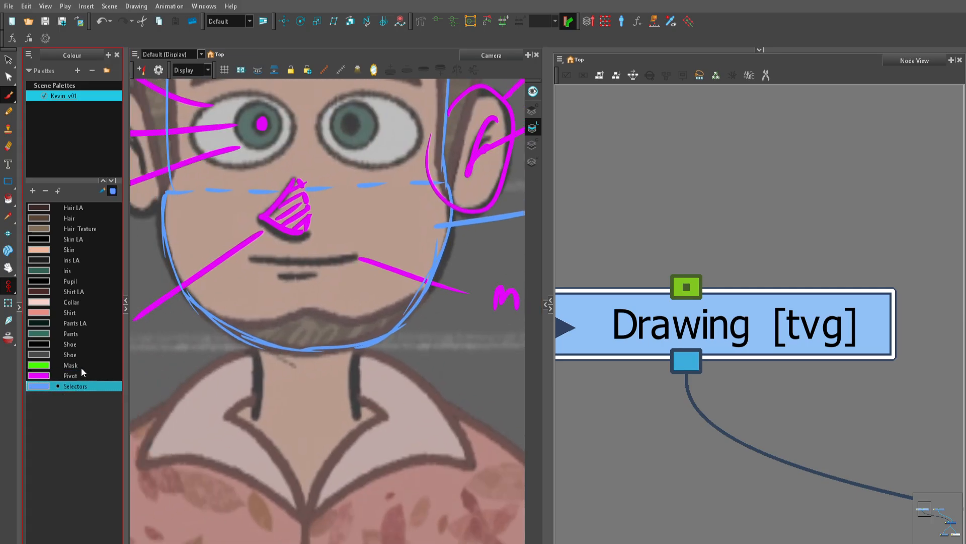
pyautogui.moveTo(179, 319)
pyautogui.mouseDown()
pyautogui.moveTo(278, 319)
pyautogui.moveTo(252, 324)
pyautogui.moveTo(415, 297)
pyautogui.mouseUp()
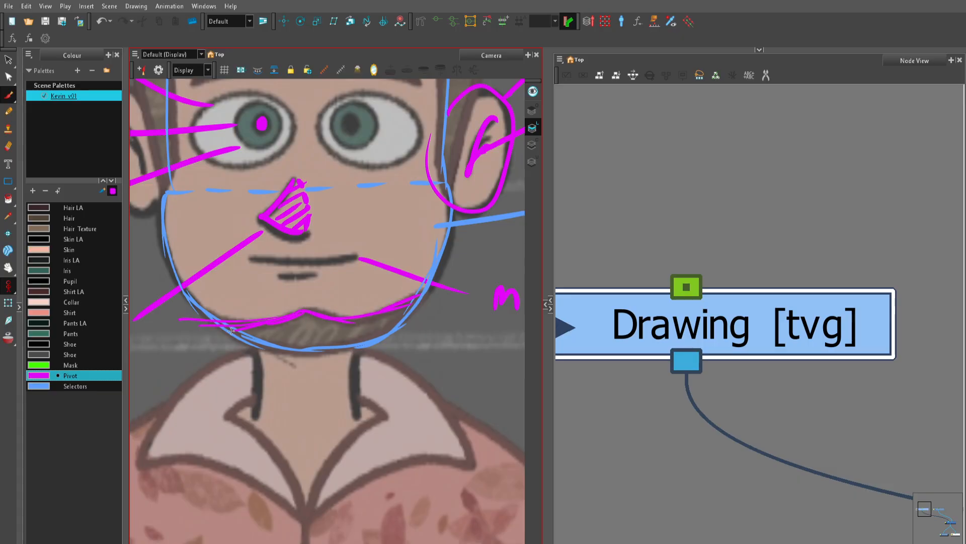
# Step: Close the beard shape with a dashed curve hanging below the chin, joined to both ends of its upper edge
pyautogui.moveTo(188, 318)
pyautogui.mouseDown()
pyautogui.moveTo(190, 365)
pyautogui.moveTo(222, 396)
pyautogui.moveTo(266, 414)
pyautogui.mouseUp()
pyautogui.moveTo(301, 412); pyautogui.dragTo(380, 410)
pyautogui.moveTo(394, 397); pyautogui.dragTo(408, 387)
pyautogui.moveTo(419, 375); pyautogui.dragTo(421, 369)
pyautogui.moveTo(426, 358); pyautogui.dragTo(428, 353)
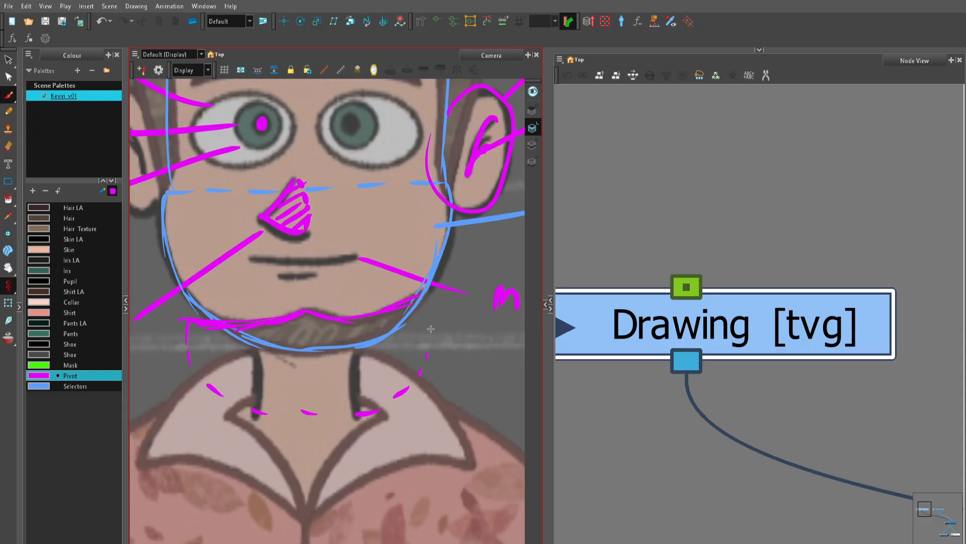
pyautogui.moveTo(420, 299); pyautogui.dragTo(428, 349)
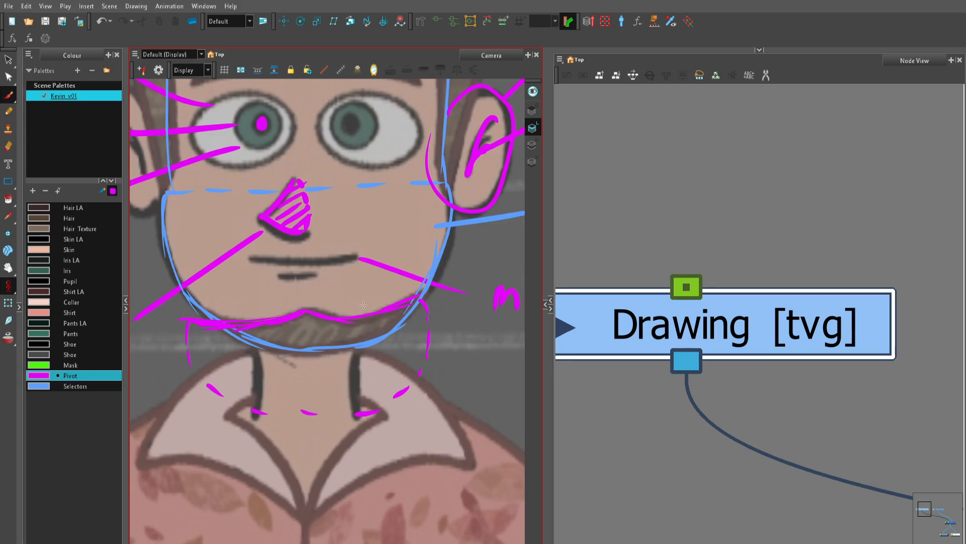
# Step: Fill the beard shape below the chin with diagonal hatching strokes
pyautogui.press('1')
pyautogui.press('1')
pyautogui.press('1')
pyautogui.press('1')
pyautogui.press('2')
pyautogui.press('2')
pyautogui.moveTo(404, 261)
pyautogui.mouseDown()
pyautogui.moveTo(399, 375)
pyautogui.moveTo(356, 241)
pyautogui.mouseUp()
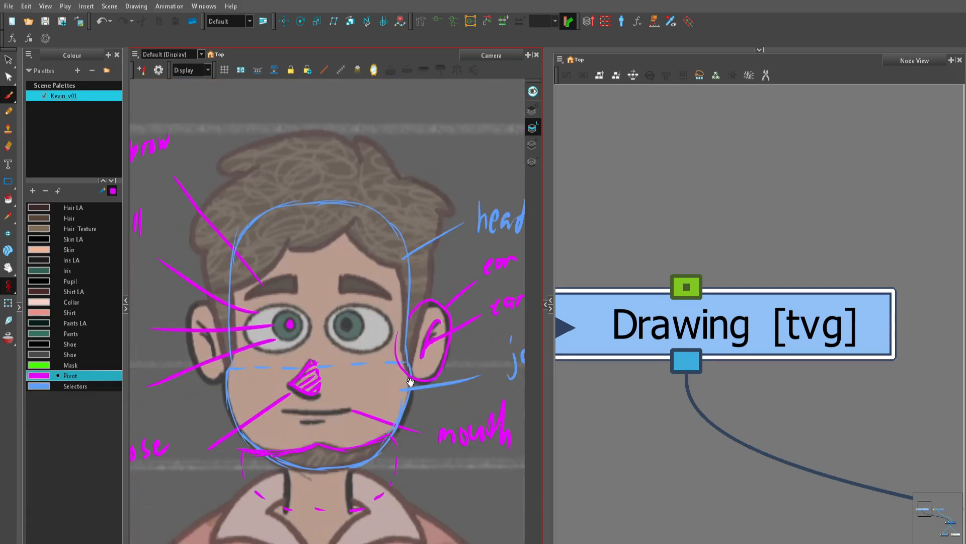
pyautogui.press('2')
pyautogui.moveTo(350, 339); pyautogui.dragTo(379, 369)
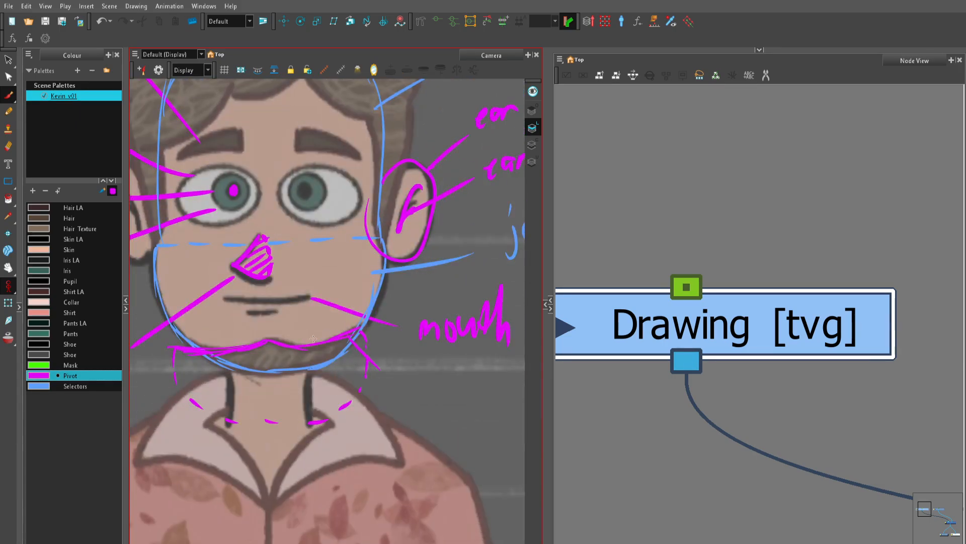
pyautogui.moveTo(301, 383); pyautogui.dragTo(317, 410)
pyautogui.moveTo(244, 350); pyautogui.dragTo(279, 421)
pyautogui.moveTo(209, 355)
pyautogui.mouseDown()
pyautogui.moveTo(237, 421)
pyautogui.moveTo(204, 407)
pyautogui.mouseUp()
pyautogui.moveTo(180, 360); pyautogui.dragTo(198, 405)
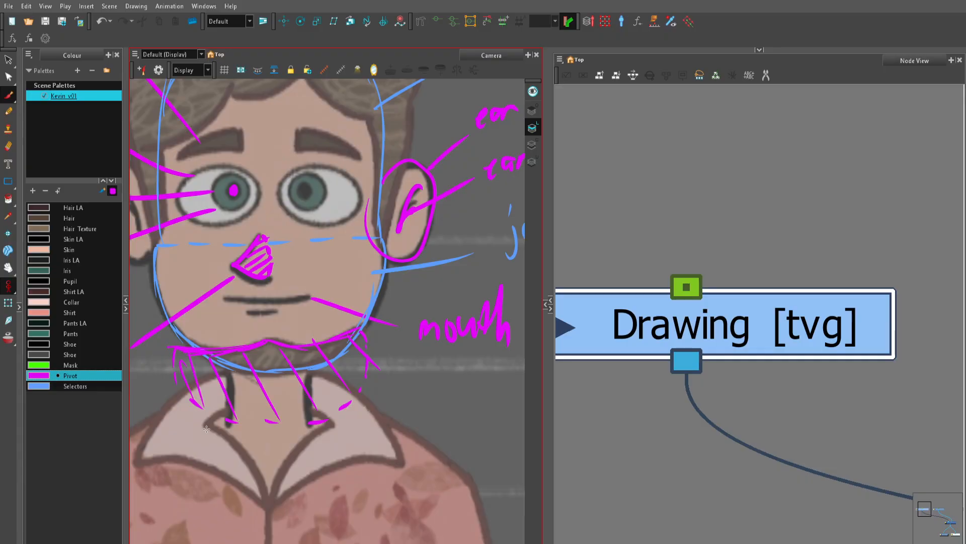
# Step: Choose the Mask colour for the hair annotations and widen the Camera view
pyautogui.press('1')
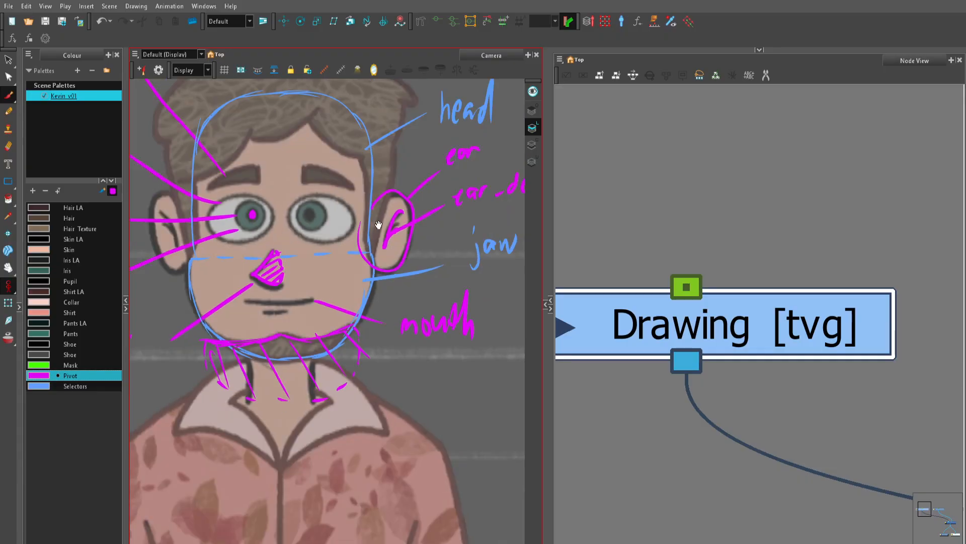
pyautogui.press('1')
pyautogui.press('2')
pyautogui.press('2')
pyautogui.moveTo(394, 288); pyautogui.dragTo(429, 455)
pyautogui.press('1')
pyautogui.press('1')
pyautogui.press('2')
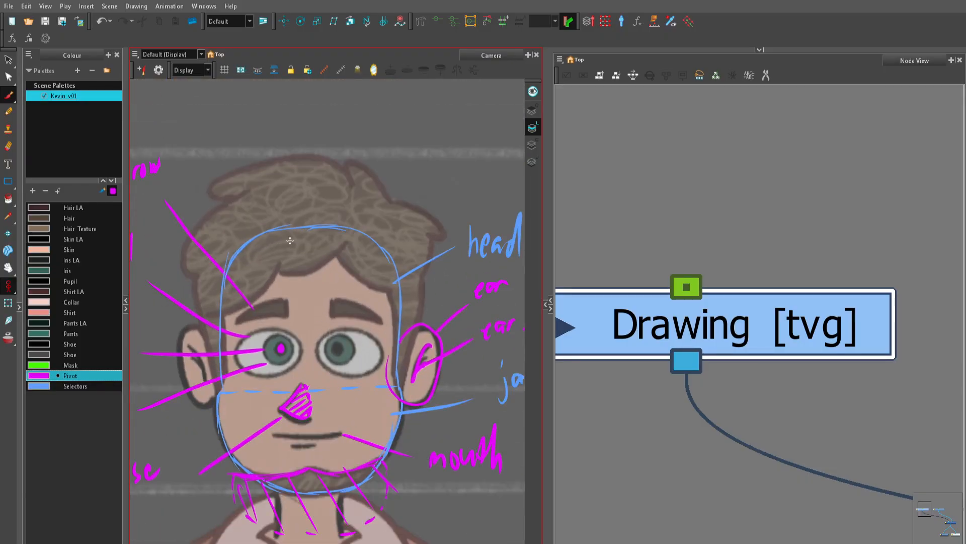
pyautogui.press('2')
pyautogui.click(79, 367)
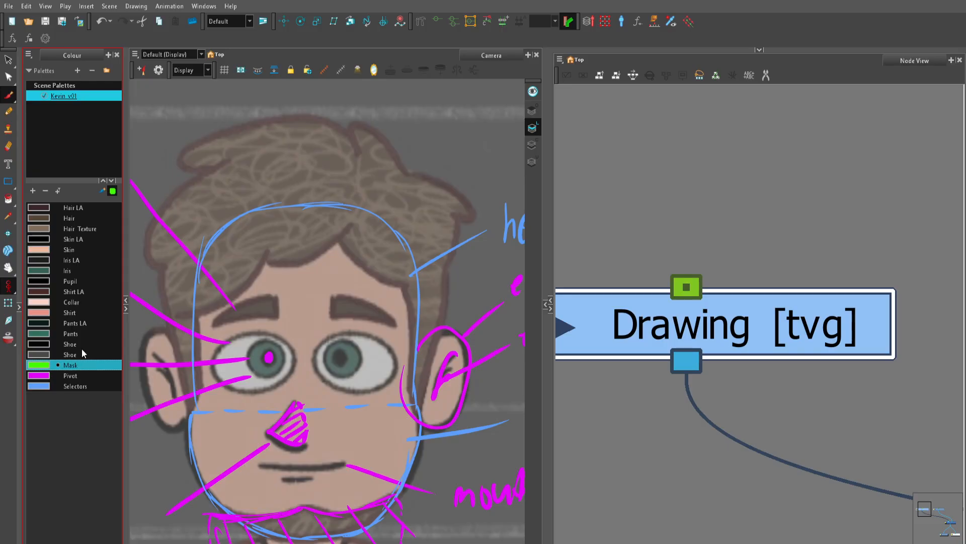
pyautogui.press('2')
pyautogui.press('2')
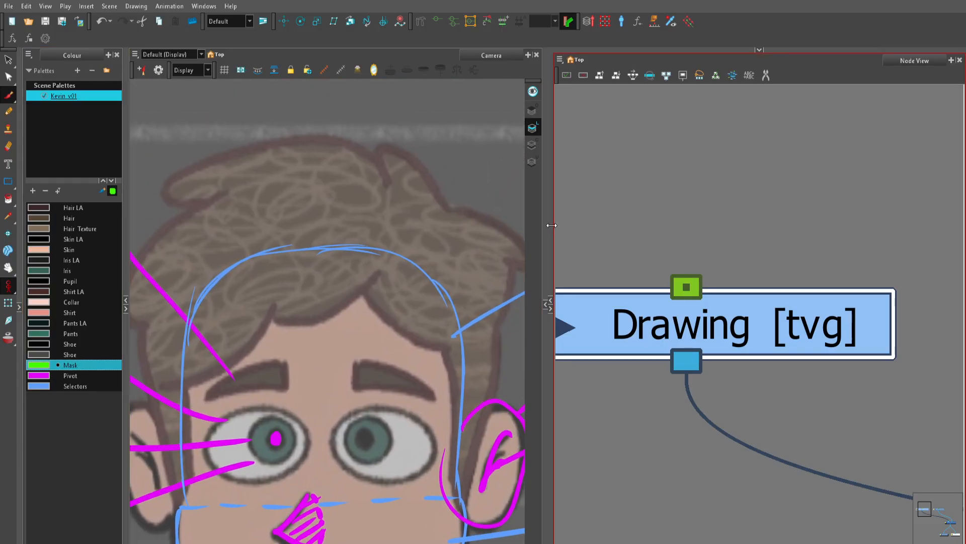
pyautogui.moveTo(552, 225); pyautogui.dragTo(630, 227)
pyautogui.press('1')
pyautogui.moveTo(410, 345)
pyautogui.mouseDown()
pyautogui.moveTo(410, 272)
pyautogui.moveTo(416, 334)
pyautogui.mouseUp()
pyautogui.press('2')
pyautogui.moveTo(330, 297)
pyautogui.mouseDown()
pyautogui.moveTo(358, 277)
pyautogui.moveTo(231, 259)
pyautogui.mouseUp()
pyautogui.press('1')
pyautogui.moveTo(385, 197); pyautogui.dragTo(481, 223)
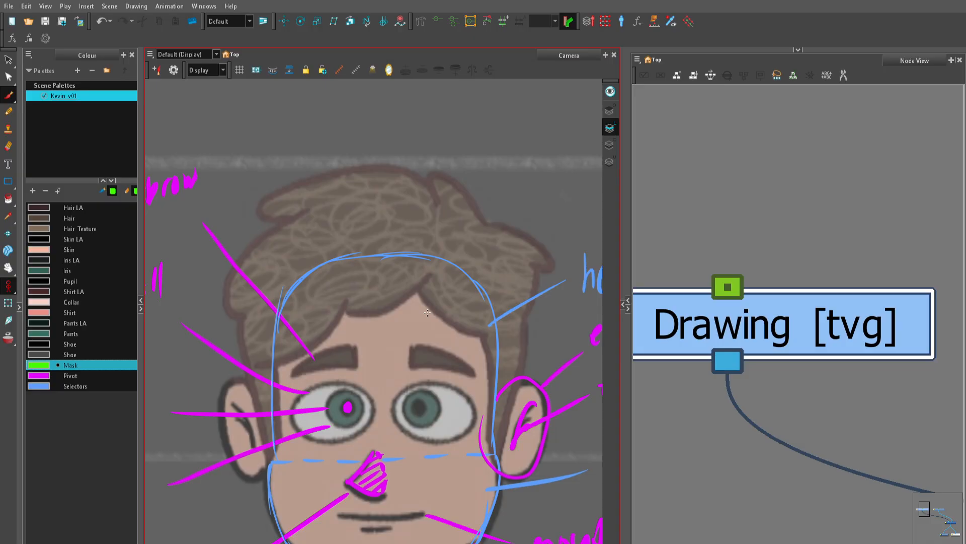
# Step: Outline the hair lock on the forehead's left side with a solid lower edge and a dashed curve above
pyautogui.moveTo(341, 310); pyautogui.dragTo(425, 287)
pyautogui.hotkey('ctrl', 'z')
pyautogui.scroll(2, 403, 252)
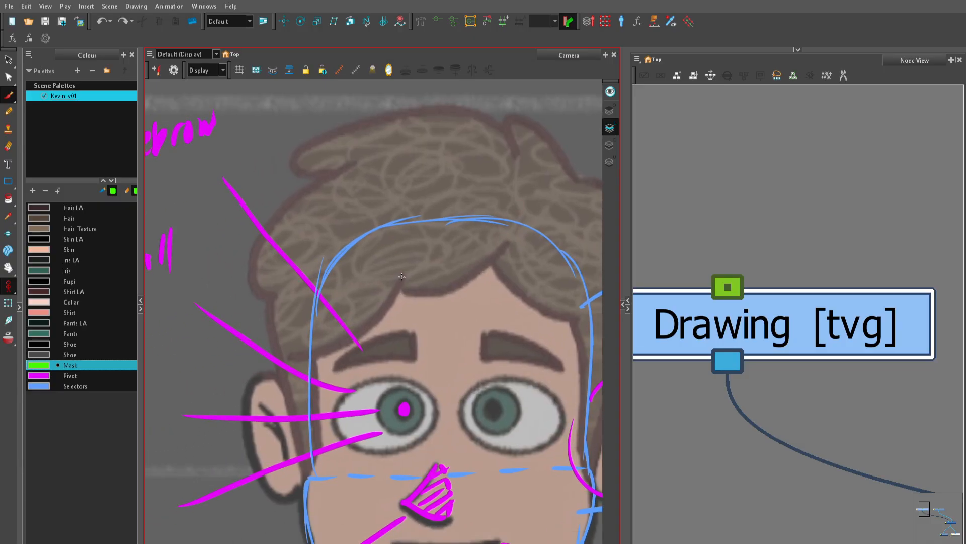
pyautogui.moveTo(402, 272)
pyautogui.mouseDown()
pyautogui.moveTo(368, 317)
pyautogui.moveTo(282, 349)
pyautogui.moveTo(288, 316)
pyautogui.mouseUp()
pyautogui.moveTo(301, 282); pyautogui.dragTo(310, 269)
pyautogui.moveTo(313, 262)
pyautogui.mouseDown()
pyautogui.moveTo(335, 248)
pyautogui.moveTo(378, 244)
pyautogui.mouseUp()
pyautogui.moveTo(384, 246); pyautogui.dragTo(390, 253)
pyautogui.moveTo(397, 255); pyautogui.dragTo(400, 267)
# Step: Outline the middle fringe lock with a solid hairline edge and a dashed arch over the top of the head
pyautogui.press('1')
pyautogui.moveTo(448, 330); pyautogui.dragTo(361, 363)
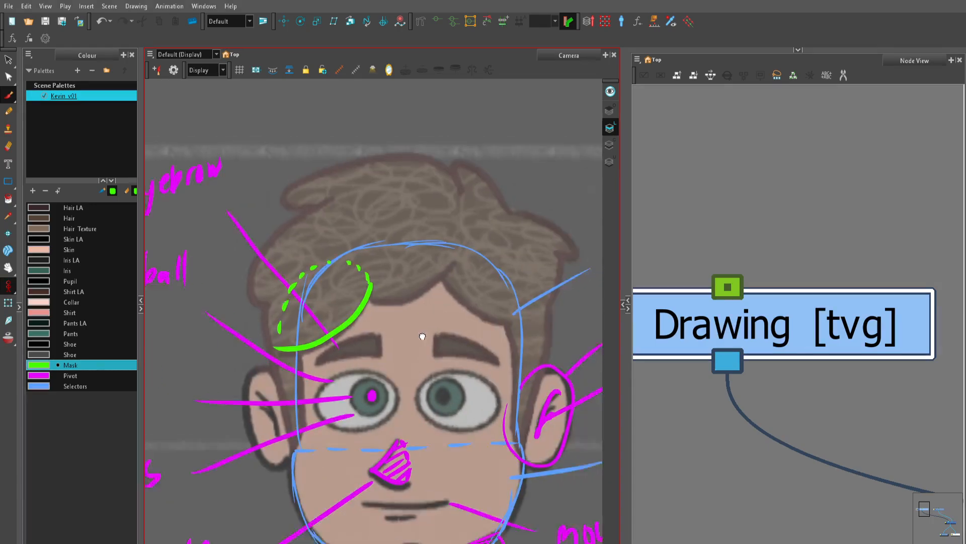
pyautogui.press('2')
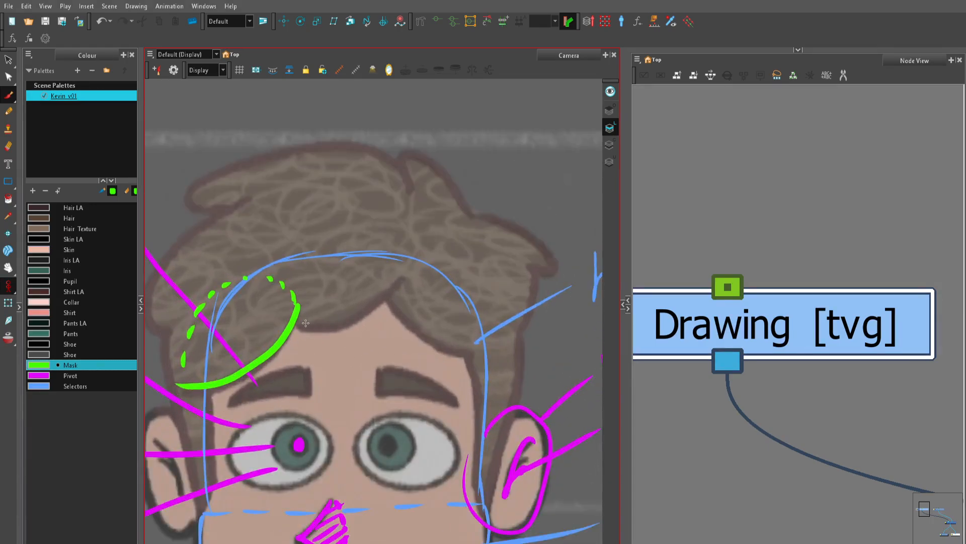
pyautogui.moveTo(282, 316)
pyautogui.mouseDown()
pyautogui.moveTo(332, 322)
pyautogui.moveTo(319, 326)
pyautogui.moveTo(374, 307)
pyautogui.moveTo(400, 282)
pyautogui.moveTo(408, 251)
pyautogui.mouseUp()
pyautogui.moveTo(406, 237); pyautogui.dragTo(381, 205)
pyautogui.moveTo(359, 206); pyautogui.dragTo(342, 208)
pyautogui.moveTo(326, 210); pyautogui.dragTo(296, 224)
pyautogui.moveTo(277, 234); pyautogui.dragTo(264, 250)
pyautogui.moveTo(262, 257); pyautogui.dragTo(275, 305)
pyautogui.moveTo(279, 306); pyautogui.dragTo(285, 318)
# Step: Outline the fringe lock on the forehead's right side with a solid lower edge and a dashed upper curve
pyautogui.press('1')
pyautogui.moveTo(408, 294)
pyautogui.mouseDown()
pyautogui.moveTo(292, 313)
pyautogui.moveTo(341, 353)
pyautogui.moveTo(372, 357)
pyautogui.moveTo(402, 338)
pyautogui.mouseUp()
pyautogui.press('2')
pyautogui.moveTo(405, 327)
pyautogui.mouseDown()
pyautogui.moveTo(399, 287)
pyautogui.moveTo(372, 254)
pyautogui.mouseUp()
pyautogui.moveTo(369, 250)
pyautogui.mouseDown()
pyautogui.moveTo(303, 251)
pyautogui.moveTo(283, 273)
pyautogui.mouseUp()
pyautogui.moveTo(282, 276)
pyautogui.mouseDown()
pyautogui.moveTo(279, 331)
pyautogui.moveTo(399, 270)
pyautogui.mouseUp()
# Step: Outline the left sideburn with solid edges tapering down to the jaw and a dashed curve closing its top
pyautogui.press('1')
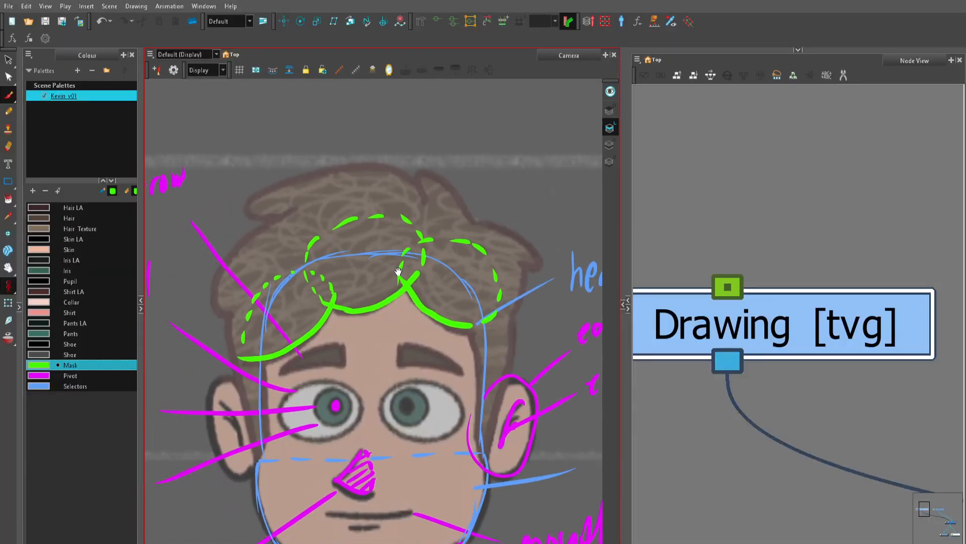
pyautogui.moveTo(272, 317); pyautogui.dragTo(292, 294)
pyautogui.press('2')
pyautogui.press('2')
pyautogui.moveTo(296, 340); pyautogui.dragTo(329, 281)
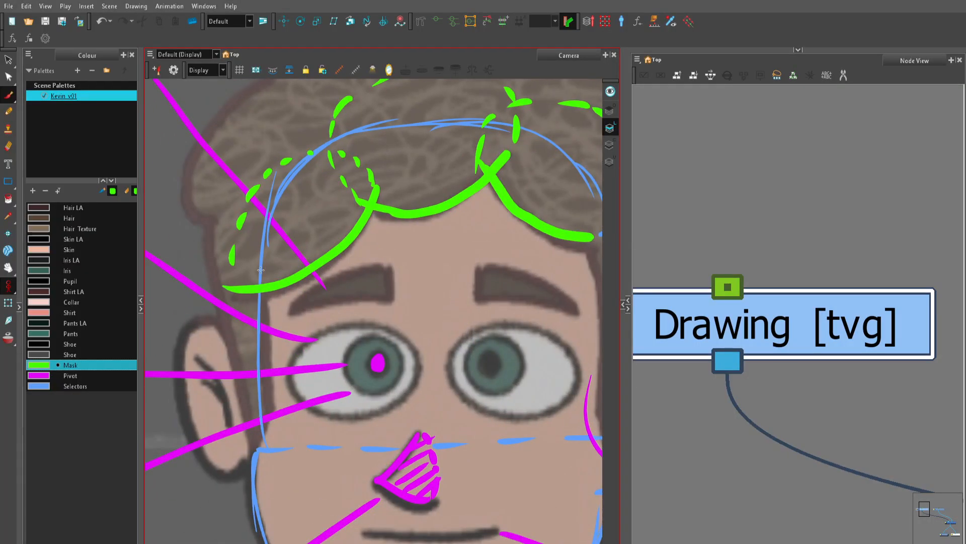
pyautogui.moveTo(262, 257)
pyautogui.mouseDown()
pyautogui.moveTo(269, 420)
pyautogui.moveTo(250, 447)
pyautogui.mouseUp()
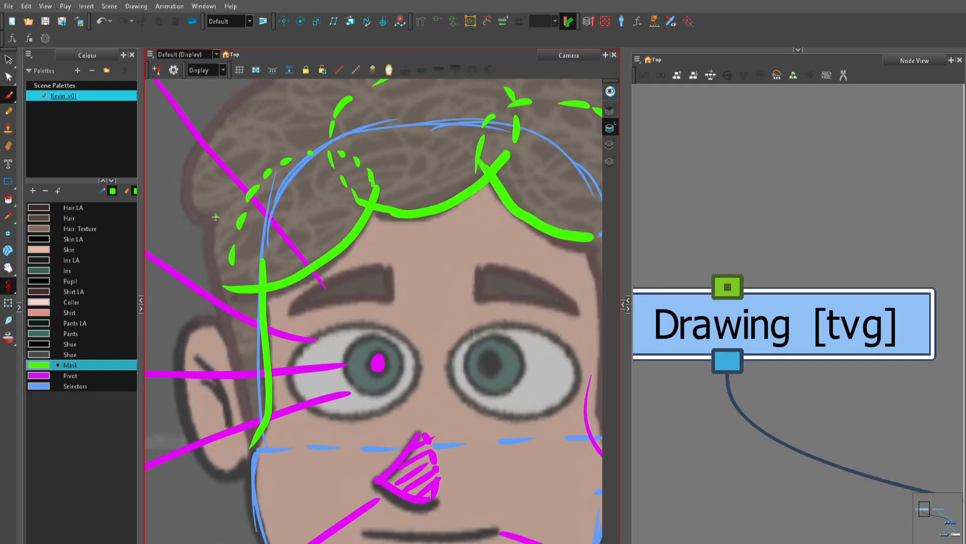
pyautogui.moveTo(215, 216)
pyautogui.mouseDown()
pyautogui.moveTo(219, 323)
pyautogui.moveTo(248, 443)
pyautogui.moveTo(226, 197)
pyautogui.moveTo(240, 188)
pyautogui.moveTo(255, 225)
pyautogui.mouseUp()
pyautogui.moveTo(257, 234); pyautogui.dragTo(262, 265)
pyautogui.moveTo(319, 201); pyautogui.dragTo(330, 349)
# Step: Outline the right sideburn in front of the ear, closing its top with a dashed curve
pyautogui.press('1')
pyautogui.press('1')
pyautogui.press('2')
pyautogui.moveTo(588, 351)
pyautogui.mouseDown()
pyautogui.moveTo(346, 195)
pyautogui.moveTo(315, 287)
pyautogui.moveTo(324, 382)
pyautogui.mouseUp()
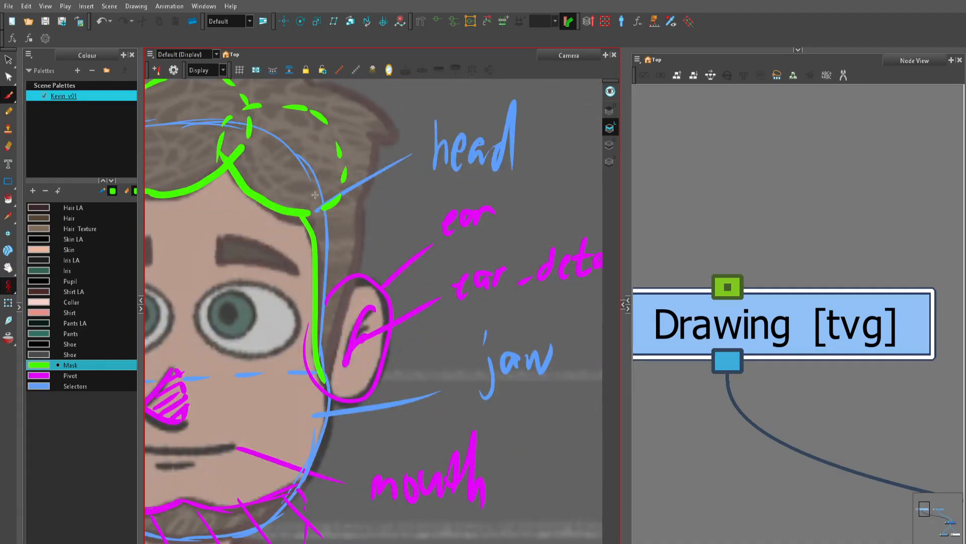
pyautogui.moveTo(303, 201)
pyautogui.mouseDown()
pyautogui.moveTo(337, 176)
pyautogui.moveTo(353, 187)
pyautogui.moveTo(358, 216)
pyautogui.moveTo(324, 381)
pyautogui.mouseUp()
# Step: Outline the outer hair mass on the left and the large top tuft, with dashed lines for their hidden edges
pyautogui.press('1')
pyautogui.moveTo(303, 264)
pyautogui.mouseDown()
pyautogui.moveTo(326, 297)
pyautogui.moveTo(457, 397)
pyautogui.mouseUp()
pyautogui.press('2')
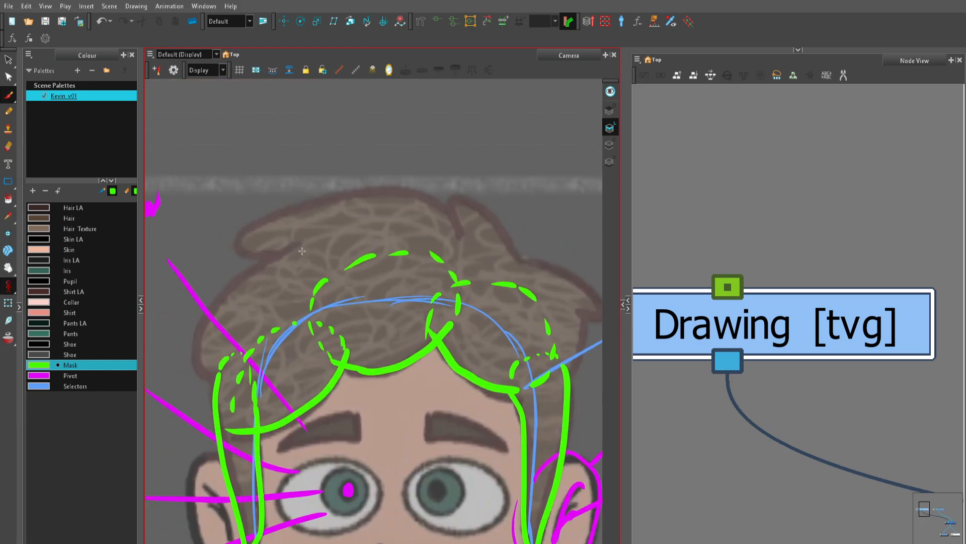
pyautogui.moveTo(298, 245)
pyautogui.mouseDown()
pyautogui.moveTo(207, 322)
pyautogui.moveTo(199, 363)
pyautogui.moveTo(222, 377)
pyautogui.moveTo(313, 346)
pyautogui.moveTo(361, 295)
pyautogui.moveTo(352, 254)
pyautogui.moveTo(299, 243)
pyautogui.mouseUp()
pyautogui.press('2')
pyautogui.moveTo(362, 253); pyautogui.dragTo(333, 264)
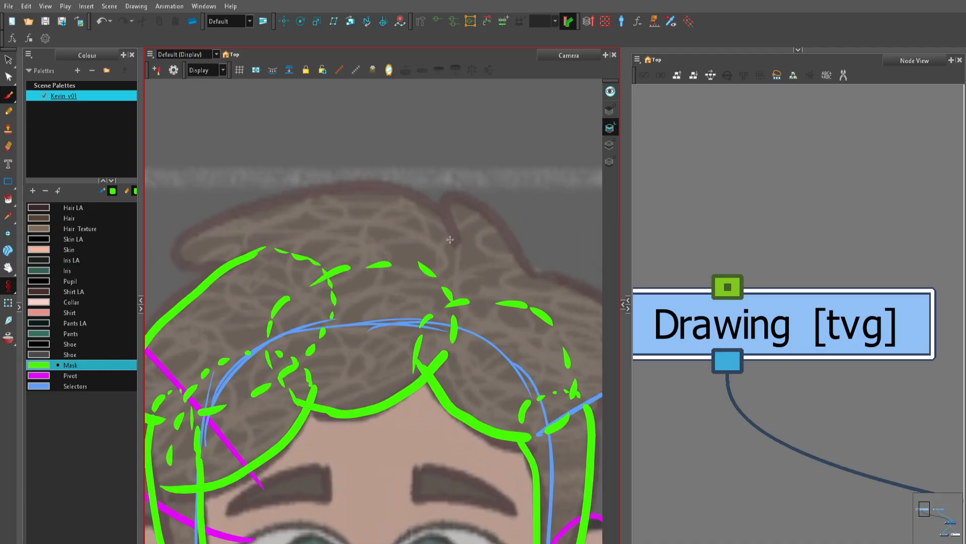
pyautogui.moveTo(450, 239)
pyautogui.mouseDown()
pyautogui.moveTo(435, 210)
pyautogui.moveTo(404, 190)
pyautogui.moveTo(355, 183)
pyautogui.moveTo(229, 201)
pyautogui.moveTo(175, 233)
pyautogui.moveTo(198, 264)
pyautogui.moveTo(362, 313)
pyautogui.moveTo(299, 297)
pyautogui.moveTo(399, 304)
pyautogui.moveTo(432, 294)
pyautogui.moveTo(456, 249)
pyautogui.mouseUp()
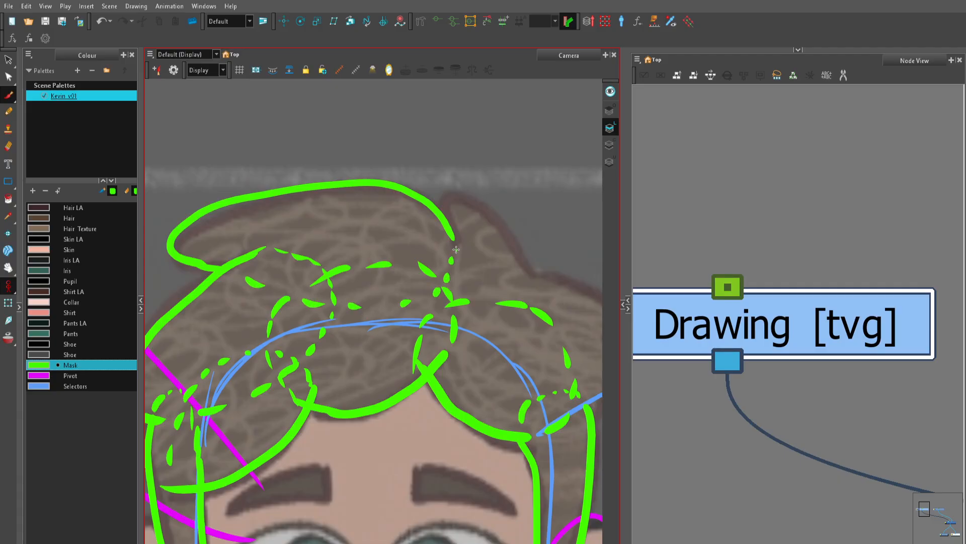
# Step: Outline the small pointed tuft beside the large top tuft, closing its base with a dashed curve
pyautogui.press('2')
pyautogui.moveTo(472, 354); pyautogui.dragTo(306, 312)
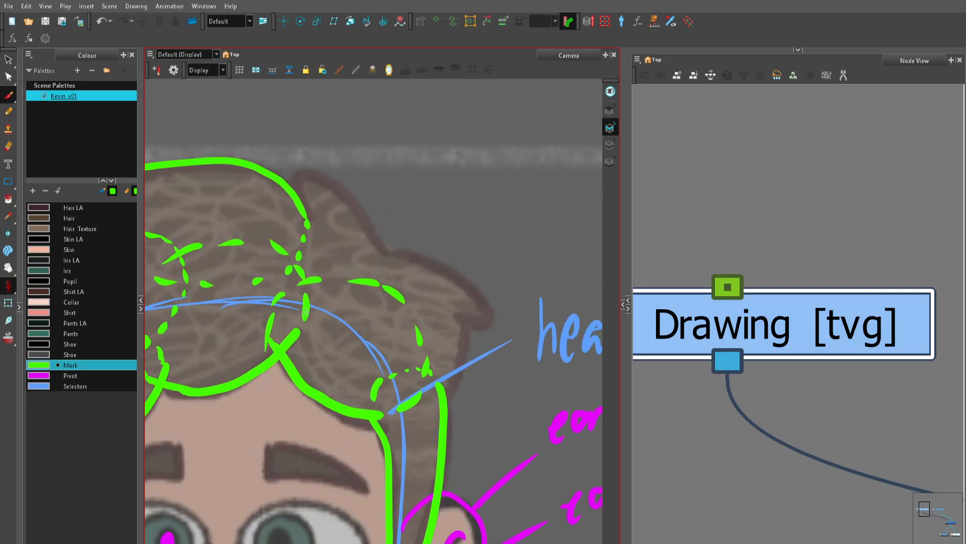
pyautogui.moveTo(405, 199); pyautogui.dragTo(435, 238)
pyautogui.moveTo(413, 287)
pyautogui.mouseDown()
pyautogui.moveTo(354, 220)
pyautogui.moveTo(329, 212)
pyautogui.moveTo(333, 249)
pyautogui.moveTo(330, 235)
pyautogui.moveTo(352, 207)
pyautogui.moveTo(385, 246)
pyautogui.moveTo(321, 296)
pyautogui.moveTo(335, 317)
pyautogui.mouseUp()
pyautogui.moveTo(346, 327)
pyautogui.mouseDown()
pyautogui.moveTo(354, 336)
pyautogui.moveTo(393, 330)
pyautogui.mouseUp()
pyautogui.moveTo(400, 323)
pyautogui.mouseDown()
pyautogui.moveTo(404, 283)
pyautogui.moveTo(444, 295)
pyautogui.moveTo(375, 269)
pyautogui.mouseUp()
# Step: Trace the outer hair lock on the right side and close its inner edge with a dashed curve
pyautogui.press('1')
pyautogui.press('2')
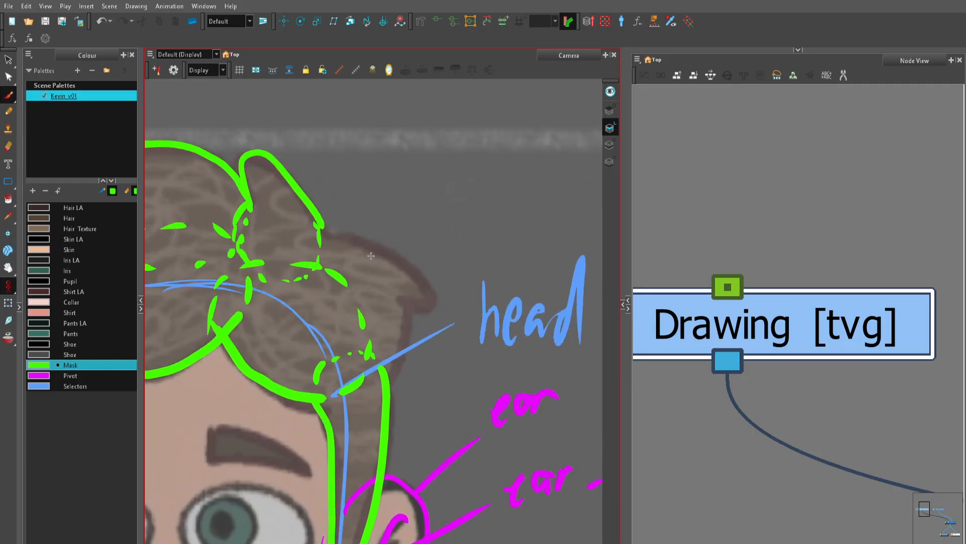
pyautogui.moveTo(328, 231)
pyautogui.mouseDown()
pyautogui.moveTo(426, 278)
pyautogui.moveTo(405, 309)
pyautogui.moveTo(403, 348)
pyautogui.moveTo(378, 378)
pyautogui.mouseUp()
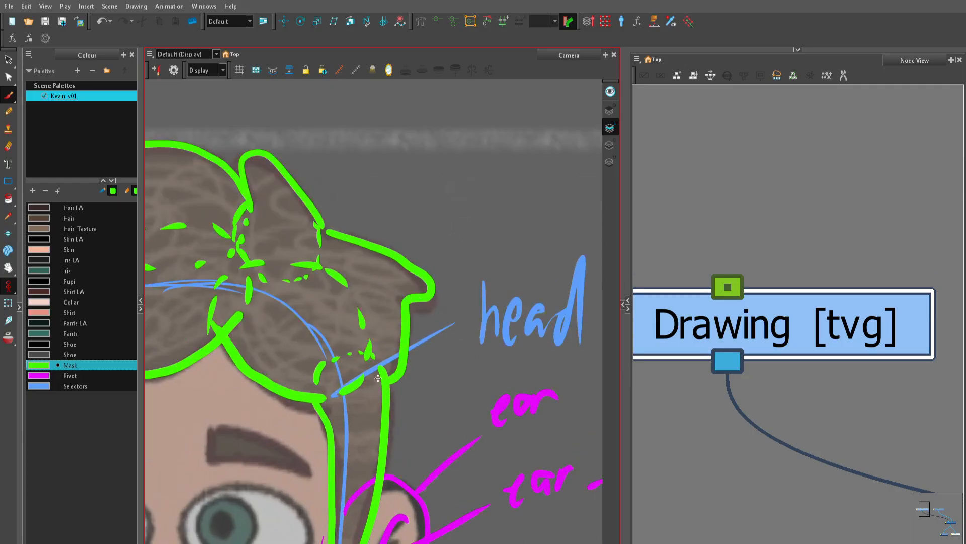
pyautogui.moveTo(322, 232); pyautogui.dragTo(307, 259)
pyautogui.moveTo(309, 276); pyautogui.dragTo(331, 338)
pyautogui.moveTo(339, 349); pyautogui.dragTo(342, 356)
pyautogui.moveTo(352, 366); pyautogui.dragTo(376, 384)
# Step: Examine the outlined hair pieces and count the separate layers they need
pyautogui.press('1')
pyautogui.press('1')
pyautogui.press('1')
pyautogui.press('1')
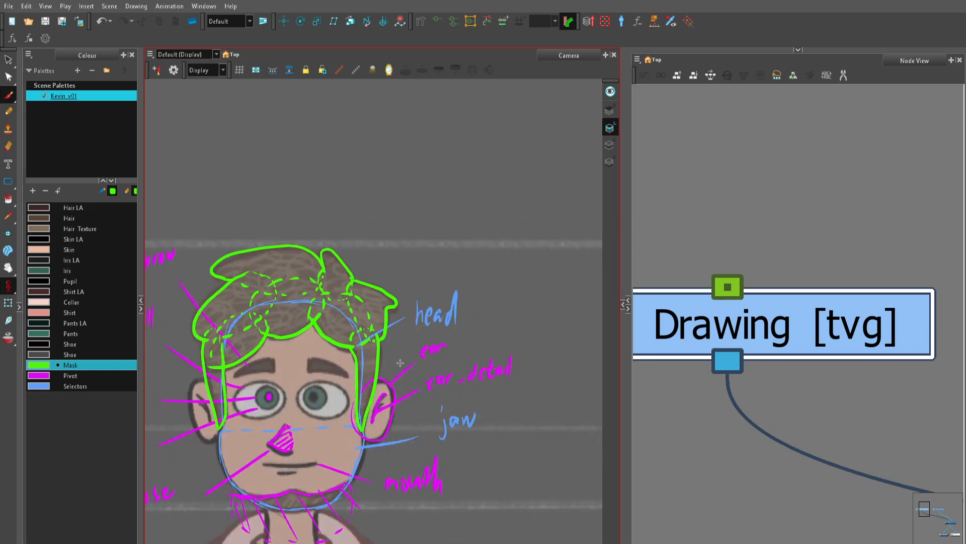
pyautogui.press('2')
pyautogui.press('2')
pyautogui.press('2')
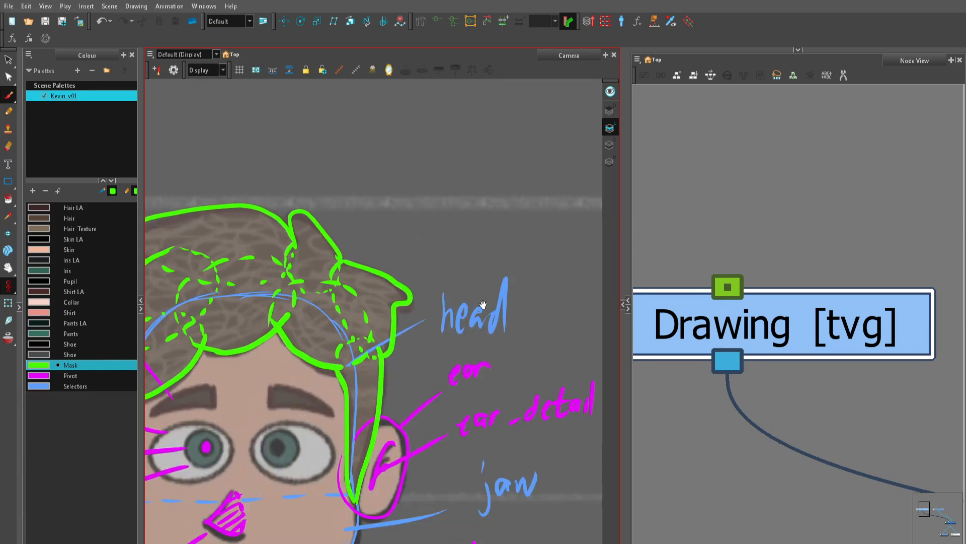
pyautogui.moveTo(327, 337); pyautogui.dragTo(468, 229)
pyautogui.press('1')
pyautogui.press('1')
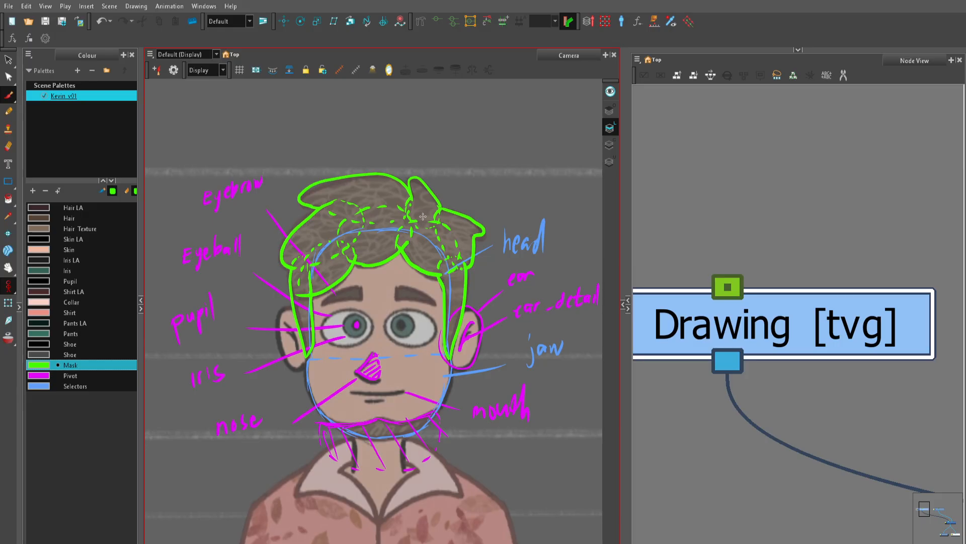
pyautogui.press('1')
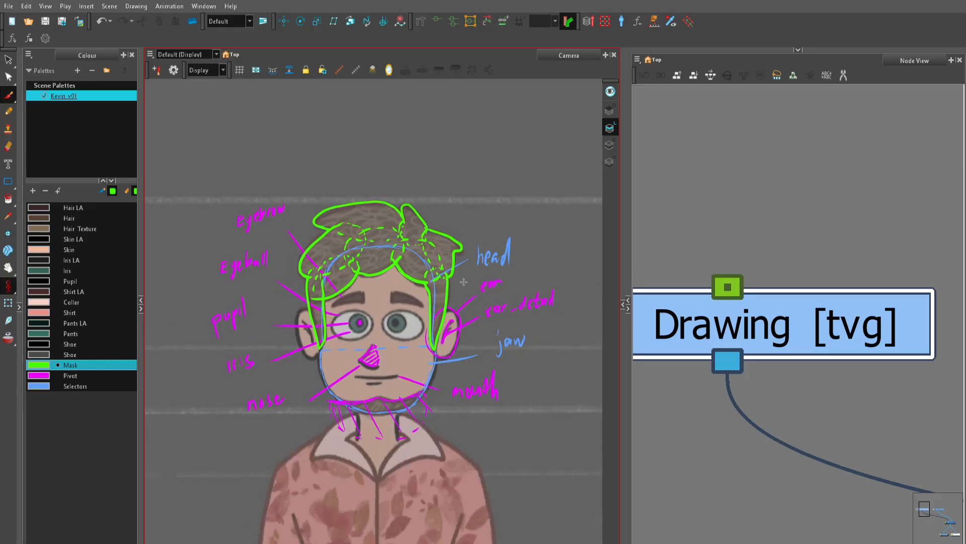
# Step: Draw a leader line from the top of the hair and handwrite the label "hair - 9 layers"
pyautogui.press('2')
pyautogui.moveTo(485, 455); pyautogui.dragTo(467, 510)
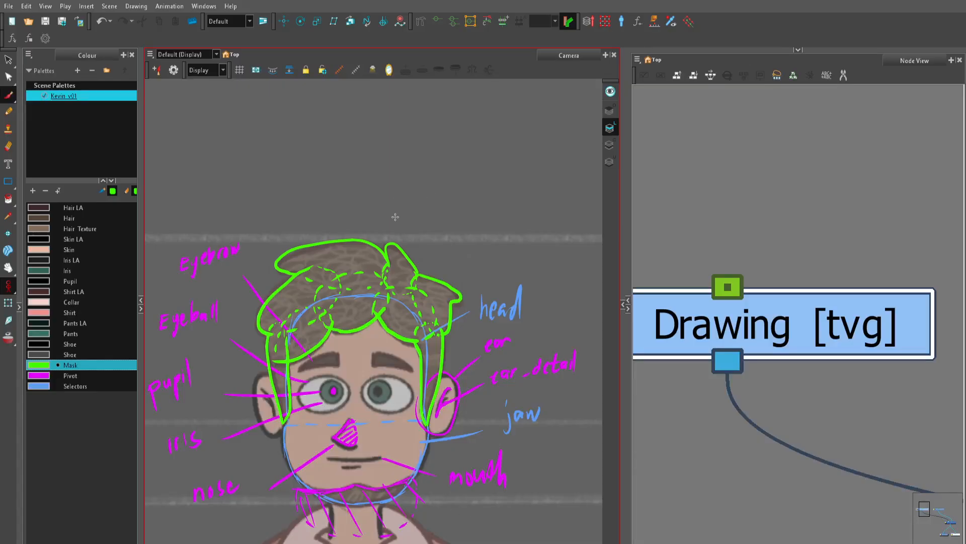
pyautogui.moveTo(367, 223); pyautogui.dragTo(392, 185)
pyautogui.moveTo(407, 154)
pyautogui.mouseDown()
pyautogui.moveTo(367, 236)
pyautogui.moveTo(396, 231)
pyautogui.mouseUp()
pyautogui.moveTo(399, 230)
pyautogui.mouseDown()
pyautogui.moveTo(397, 208)
pyautogui.moveTo(429, 201)
pyautogui.mouseUp()
pyautogui.moveTo(453, 190)
pyautogui.mouseDown()
pyautogui.moveTo(447, 219)
pyautogui.moveTo(484, 214)
pyautogui.moveTo(487, 226)
pyautogui.moveTo(509, 195)
pyautogui.mouseUp()
pyautogui.moveTo(518, 193); pyautogui.dragTo(511, 208)
pyautogui.press('1')
pyautogui.press('1')
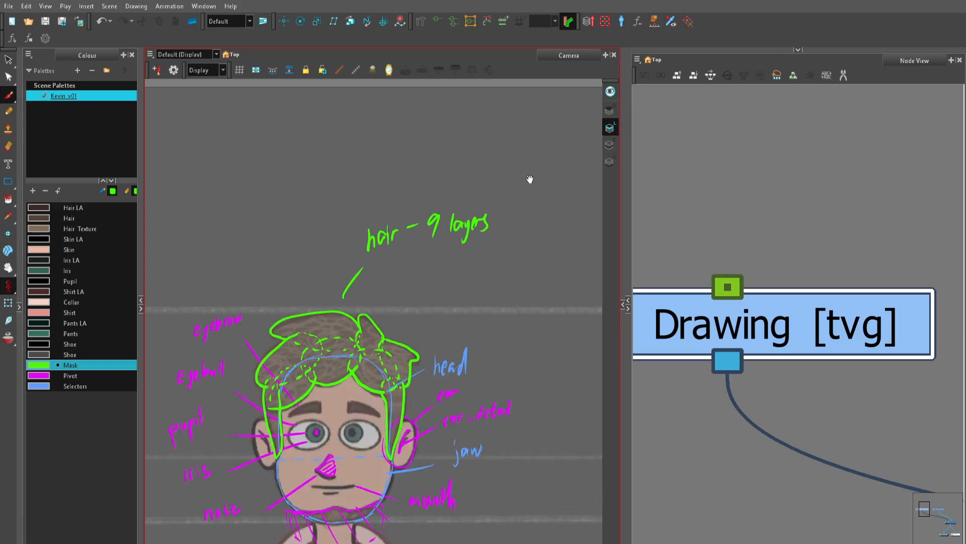
# Step: Outline the neck with solid sides extended up behind the beard and dashed curves at its top and bottom
pyautogui.moveTo(490, 429); pyautogui.dragTo(510, 282)
pyautogui.press('2')
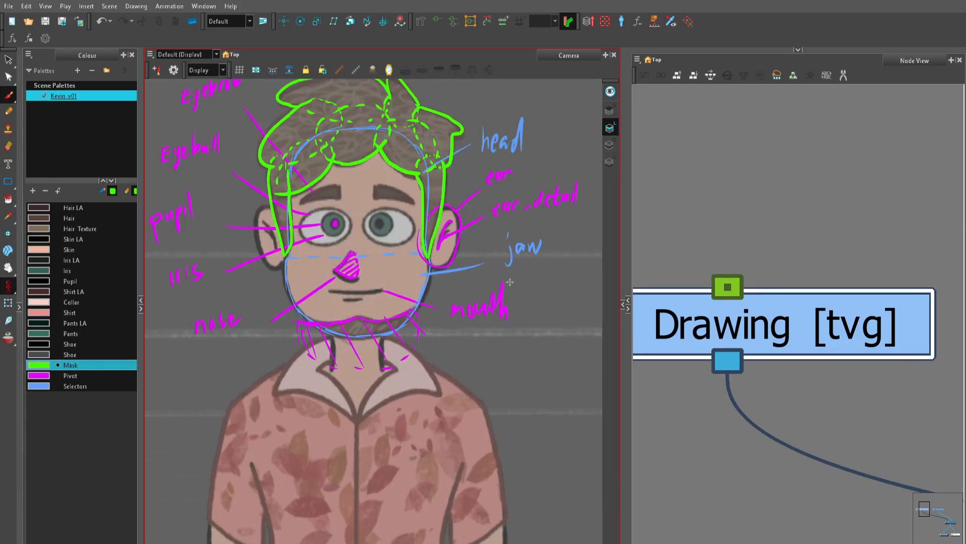
pyautogui.press('2')
pyautogui.press('2')
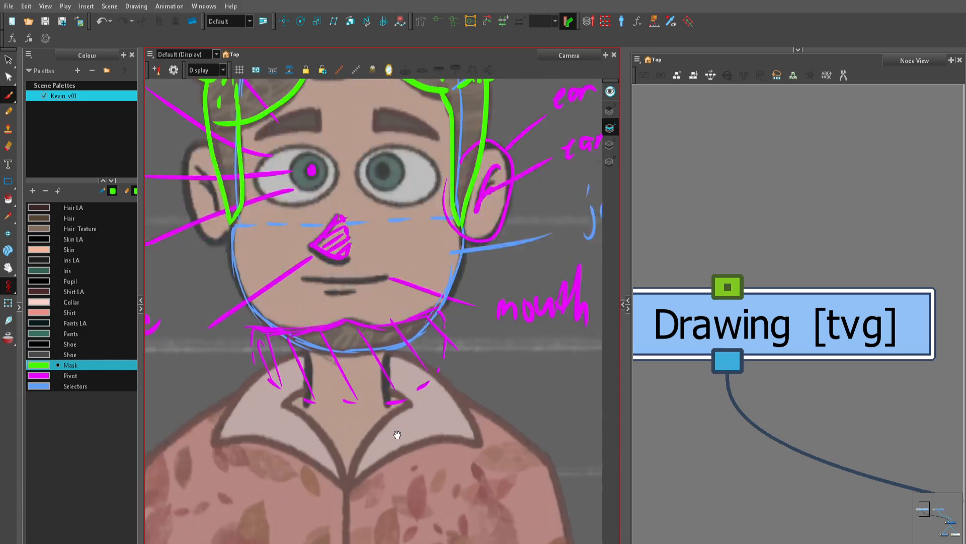
pyautogui.moveTo(397, 432); pyautogui.dragTo(401, 319)
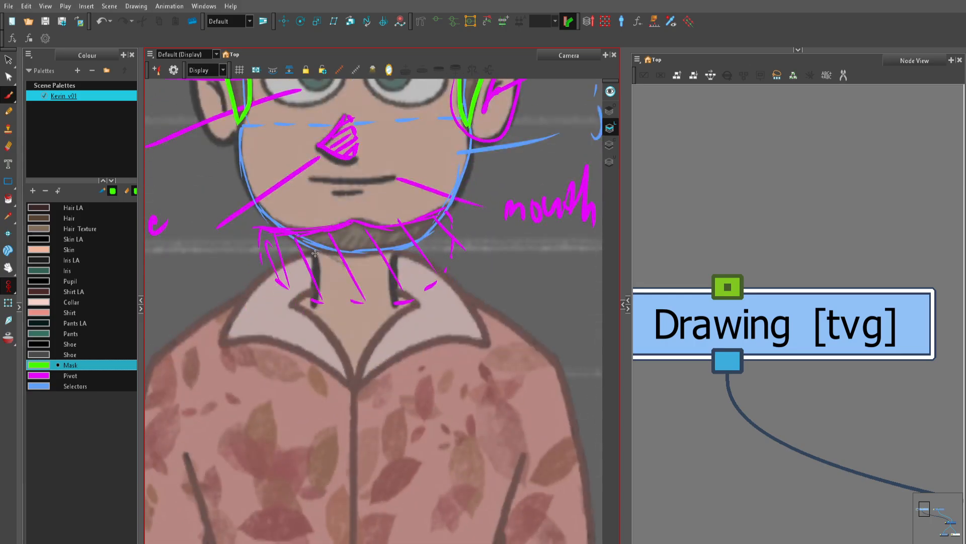
pyautogui.moveTo(316, 246); pyautogui.dragTo(314, 303)
pyautogui.hotkey('ctrl', 'z')
pyautogui.moveTo(316, 232); pyautogui.dragTo(316, 301)
pyautogui.moveTo(395, 229); pyautogui.dragTo(394, 301)
pyautogui.moveTo(317, 225); pyautogui.dragTo(327, 217)
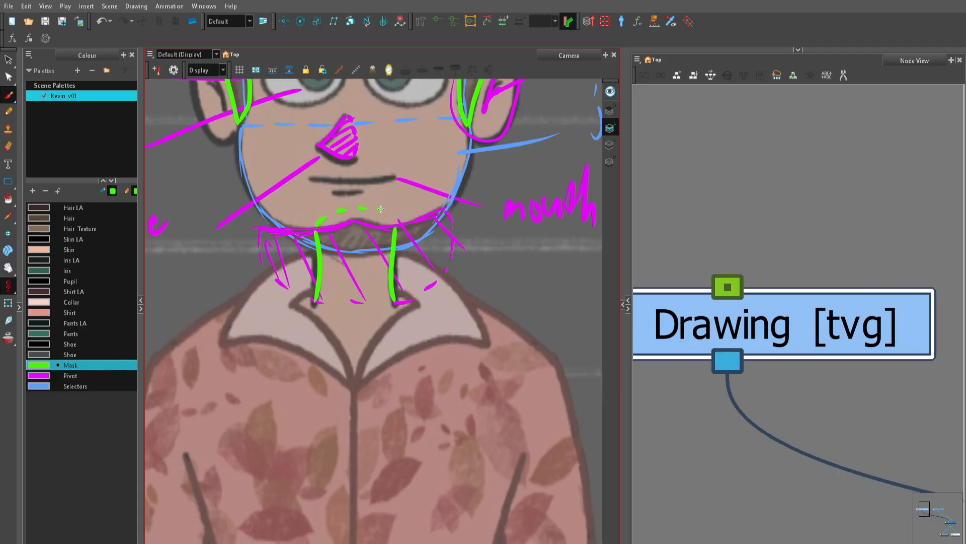
pyautogui.moveTo(370, 312); pyautogui.dragTo(373, 312)
pyautogui.moveTo(377, 311); pyautogui.dragTo(380, 310)
# Step: Draw a leader line from the neck and handwrite the label "neck"
pyautogui.press('1')
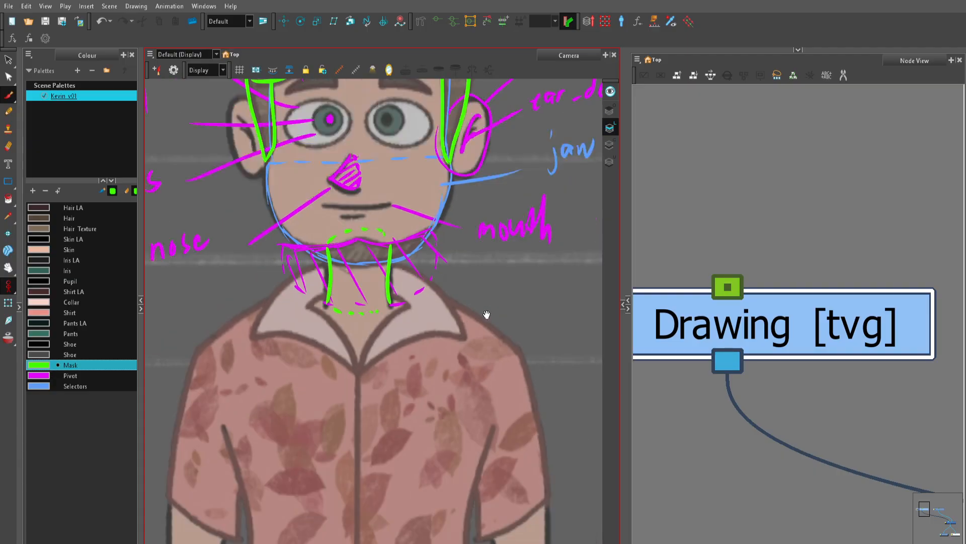
pyautogui.moveTo(488, 315); pyautogui.dragTo(419, 332)
pyautogui.moveTo(315, 296)
pyautogui.mouseDown()
pyautogui.moveTo(446, 288)
pyautogui.moveTo(460, 302)
pyautogui.mouseUp()
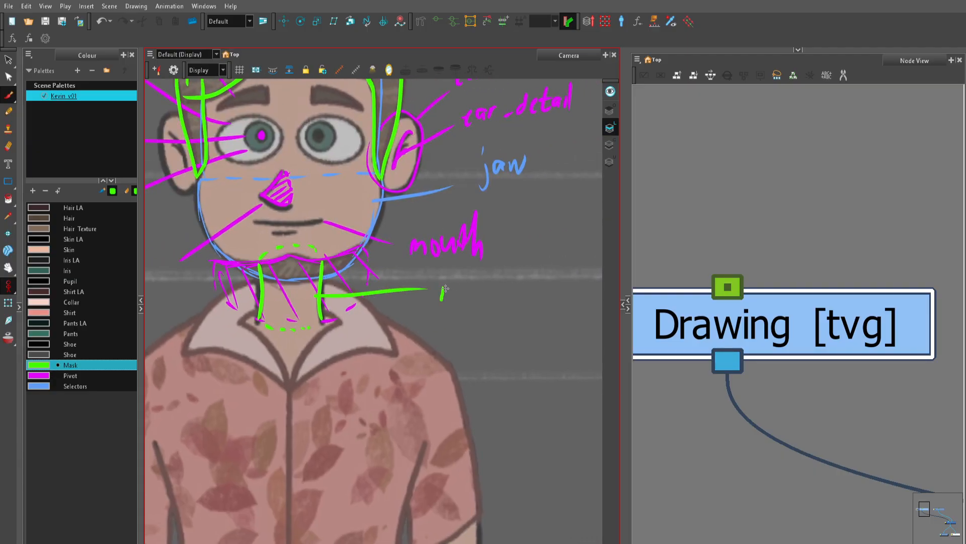
pyautogui.moveTo(467, 294); pyautogui.dragTo(498, 303)
pyautogui.moveTo(518, 284); pyautogui.dragTo(524, 304)
# Step: Outline the chest in the Pivot colour as a V shape inside the collar, closed by a curve across the neck
pyautogui.scroll(4, 458, 312)
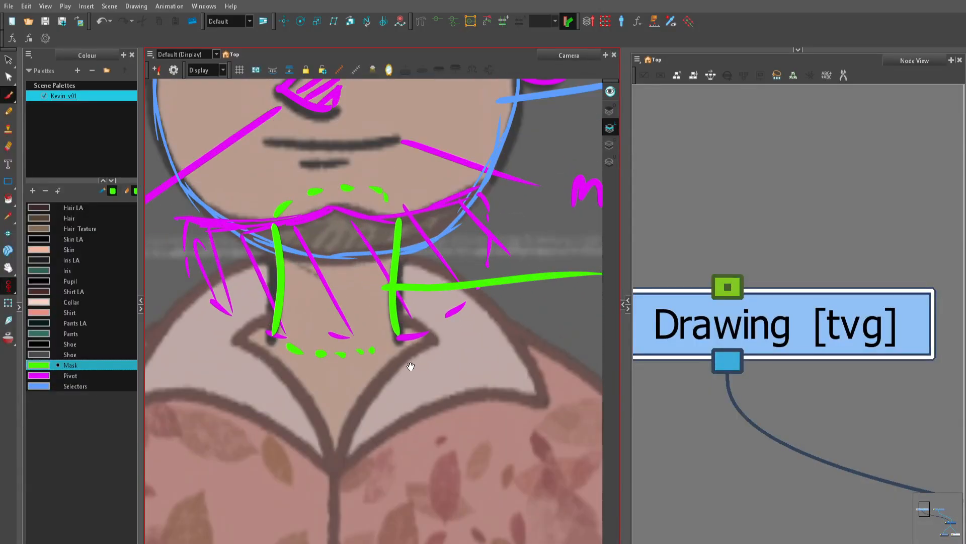
pyautogui.moveTo(388, 428); pyautogui.dragTo(396, 326)
pyautogui.press('1')
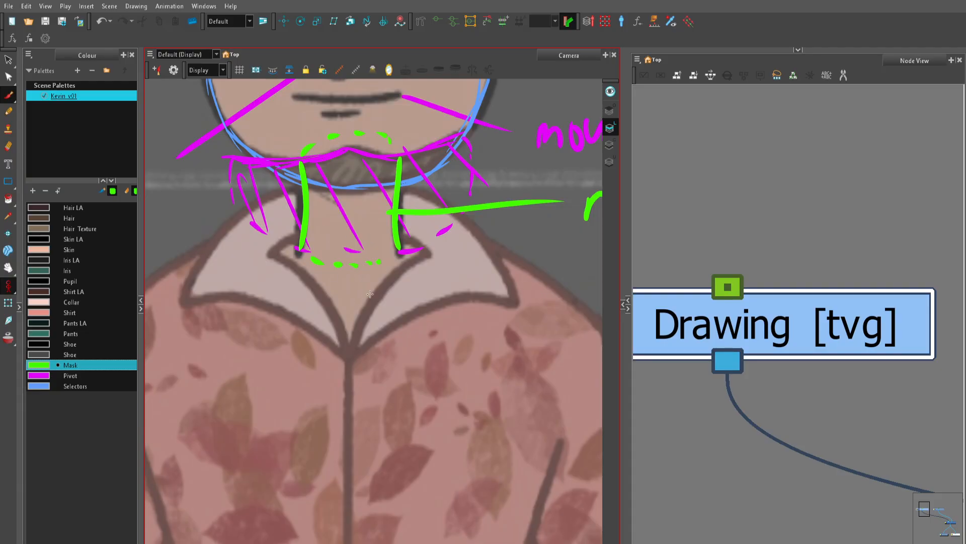
pyautogui.click(73, 376)
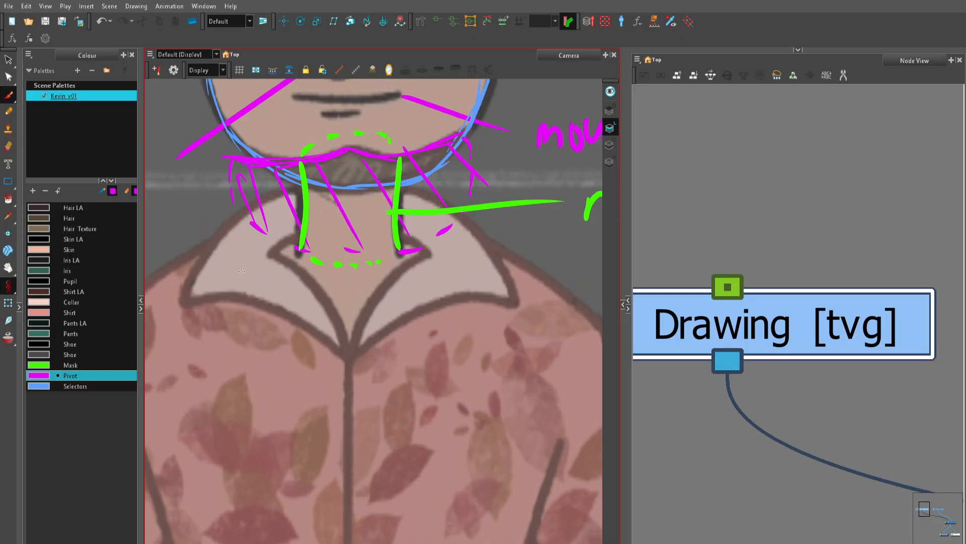
pyautogui.moveTo(243, 267)
pyautogui.mouseDown()
pyautogui.moveTo(303, 231)
pyautogui.moveTo(381, 228)
pyautogui.moveTo(448, 256)
pyautogui.moveTo(364, 358)
pyautogui.mouseUp()
pyautogui.moveTo(240, 270); pyautogui.dragTo(363, 358)
# Step: Draw a leader line from the chest shape and handwrite the label "chest"
pyautogui.scroll(-2, 370, 350)
pyautogui.moveTo(327, 315)
pyautogui.mouseDown()
pyautogui.moveTo(514, 319)
pyautogui.moveTo(444, 313)
pyautogui.moveTo(446, 330)
pyautogui.mouseUp()
pyautogui.moveTo(451, 303); pyautogui.dragTo(478, 333)
pyautogui.moveTo(490, 316); pyautogui.dragTo(482, 339)
pyautogui.moveTo(502, 305)
pyautogui.mouseDown()
pyautogui.moveTo(499, 341)
pyautogui.moveTo(523, 322)
pyautogui.mouseUp()
# Step: Outline the collar flap on the drawing's left side in the Selectors colour, with a dashed edge where it folds at the top
pyautogui.press('1')
pyautogui.moveTo(330, 369); pyautogui.dragTo(389, 355)
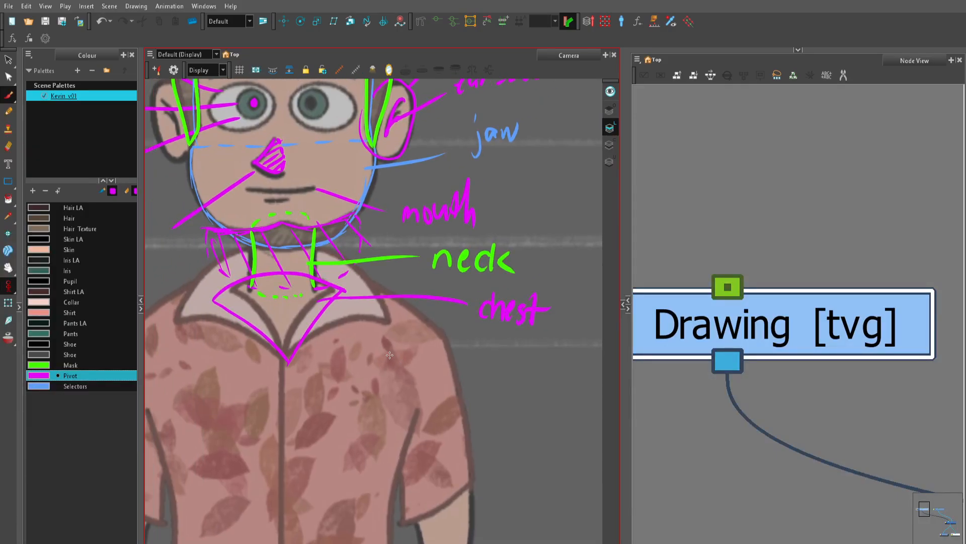
pyautogui.moveTo(76, 387); pyautogui.dragTo(87, 377)
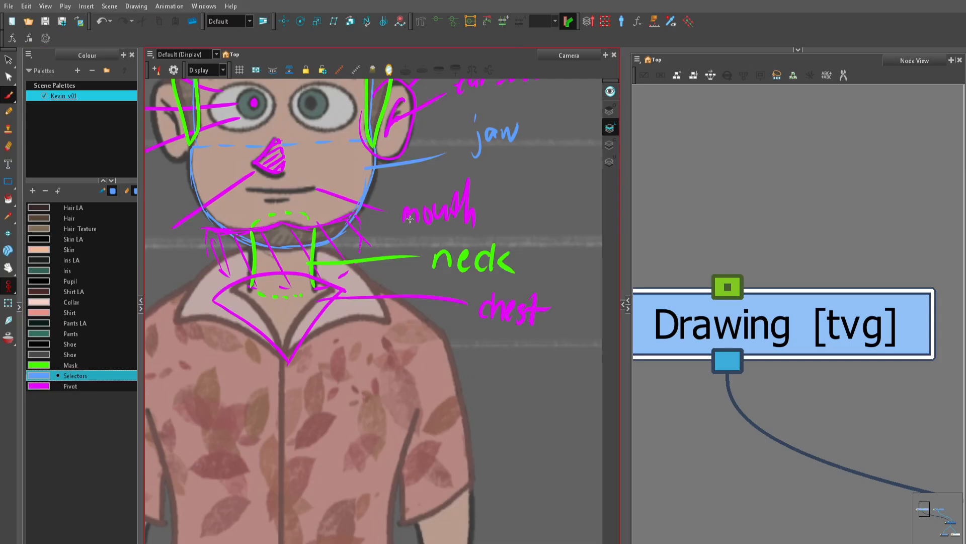
pyautogui.press('2')
pyautogui.moveTo(309, 371); pyautogui.dragTo(354, 379)
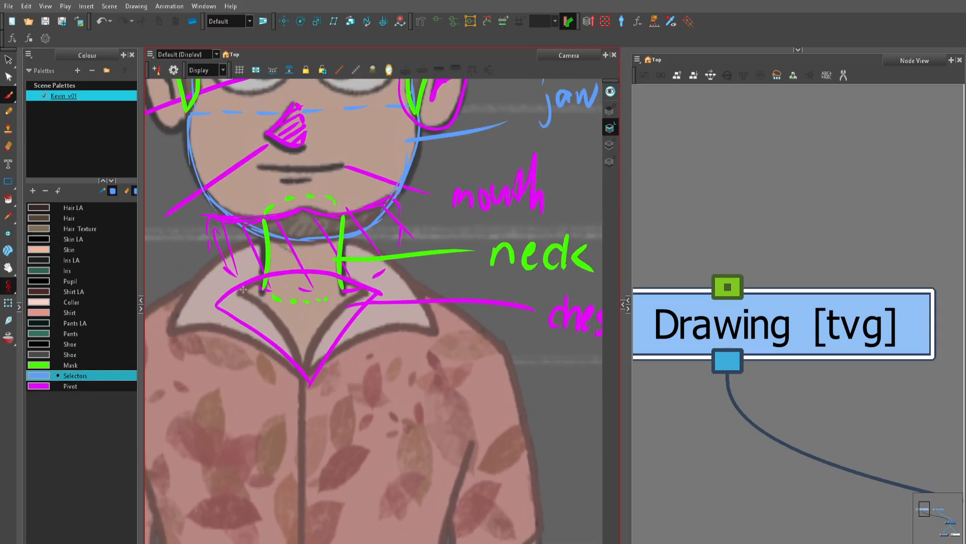
pyautogui.moveTo(237, 288); pyautogui.dragTo(308, 373)
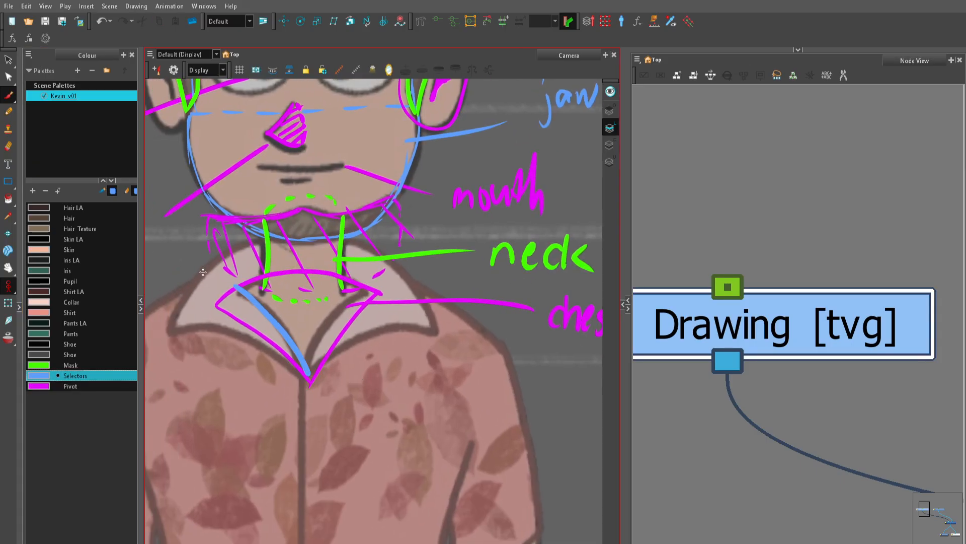
pyautogui.moveTo(198, 281)
pyautogui.mouseDown()
pyautogui.moveTo(175, 326)
pyautogui.moveTo(266, 347)
pyautogui.moveTo(316, 372)
pyautogui.mouseUp()
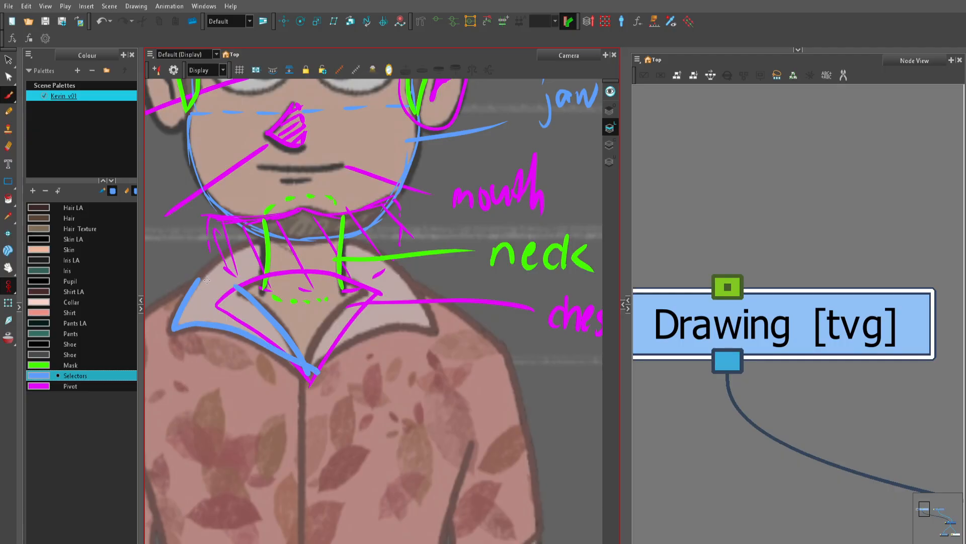
pyautogui.moveTo(206, 280); pyautogui.dragTo(217, 283)
pyautogui.moveTo(222, 284); pyautogui.dragTo(228, 289)
# Step: Outline the collar flap on the drawing's right side to match, meeting the other flap at the V and dashing its top edge
pyautogui.press('1')
pyautogui.moveTo(320, 305); pyautogui.dragTo(270, 323)
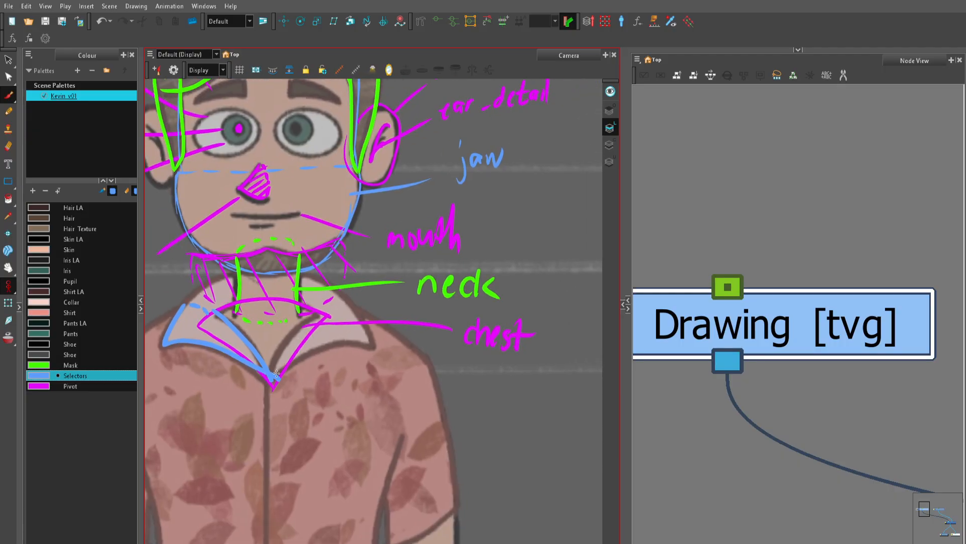
pyautogui.moveTo(276, 373)
pyautogui.mouseDown()
pyautogui.moveTo(290, 335)
pyautogui.moveTo(324, 312)
pyautogui.mouseUp()
pyautogui.moveTo(276, 376); pyautogui.dragTo(365, 351)
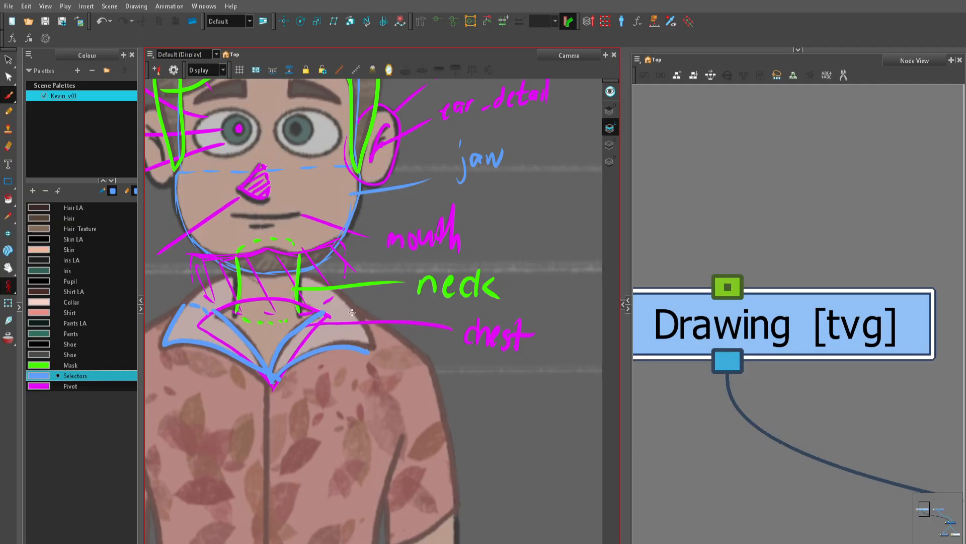
pyautogui.moveTo(348, 303); pyautogui.dragTo(371, 352)
pyautogui.scroll(1, 350, 302)
pyautogui.moveTo(350, 304); pyautogui.dragTo(425, 334)
# Step: Outline the back of the collar in the Mask colour with solid arcs beside the neck and dashed curves across and below it
pyautogui.moveTo(71, 386); pyautogui.dragTo(75, 376)
pyautogui.click(79, 365)
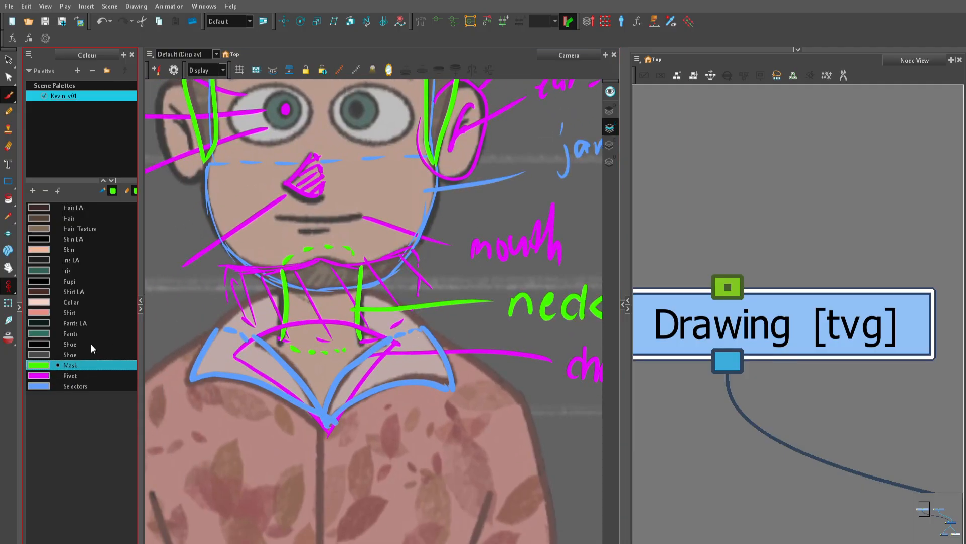
pyautogui.moveTo(218, 331)
pyautogui.mouseDown()
pyautogui.moveTo(282, 291)
pyautogui.moveTo(382, 301)
pyautogui.moveTo(420, 325)
pyautogui.mouseUp()
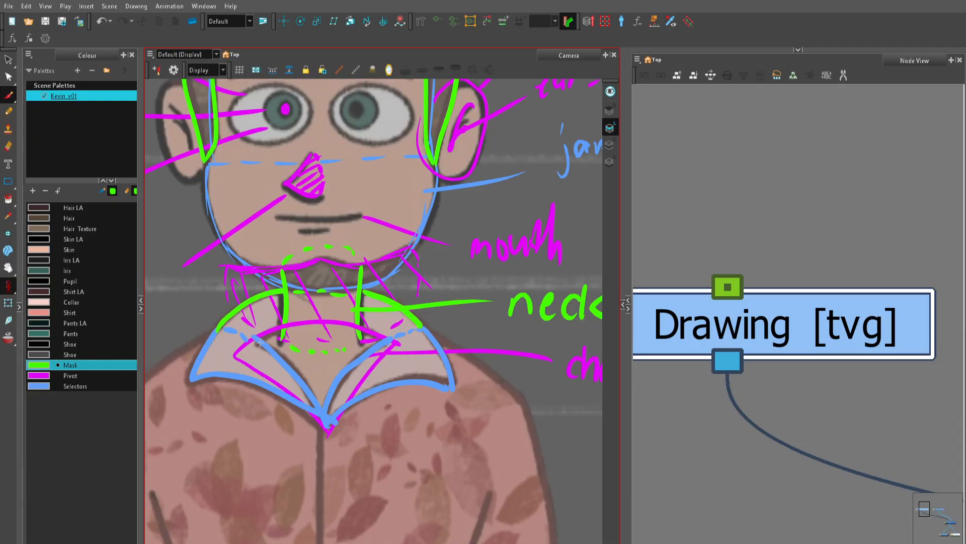
pyautogui.moveTo(257, 346); pyautogui.dragTo(333, 319)
pyautogui.moveTo(392, 348); pyautogui.dragTo(420, 338)
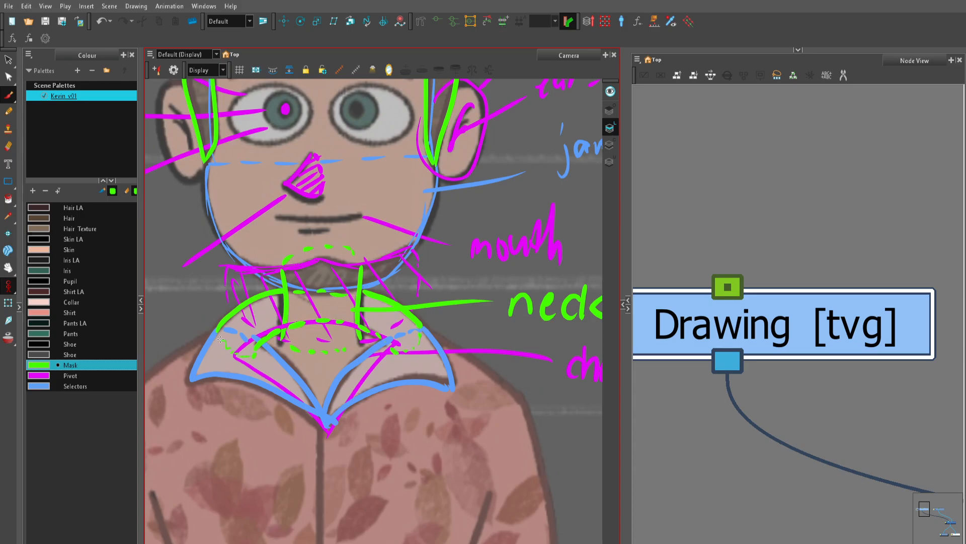
# Step: Draw the shoulder line in the Pivot colour as one curve running from shoulder to shoulder across the neck
pyautogui.press('1')
pyautogui.press('1')
pyautogui.press('1')
pyautogui.press('1')
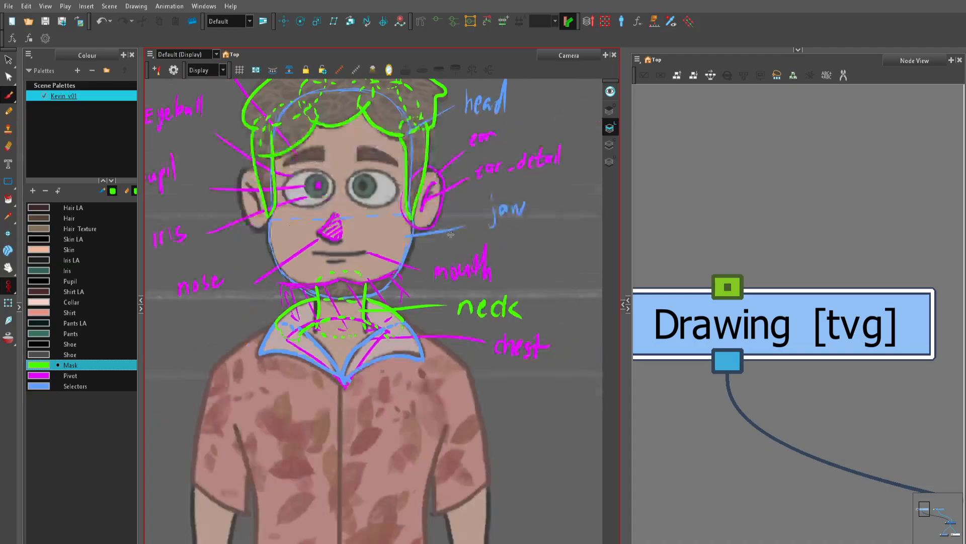
pyautogui.moveTo(466, 382); pyautogui.dragTo(450, 279)
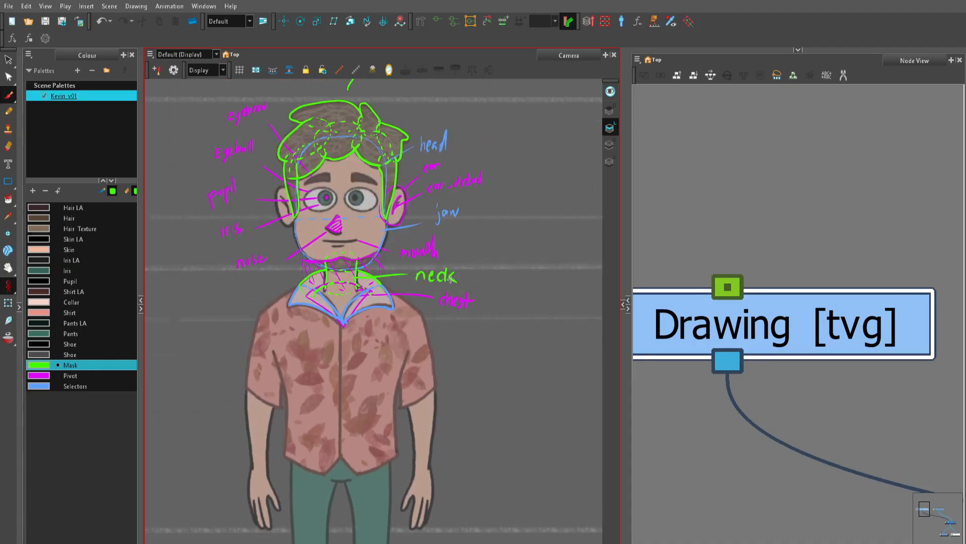
pyautogui.click(86, 367)
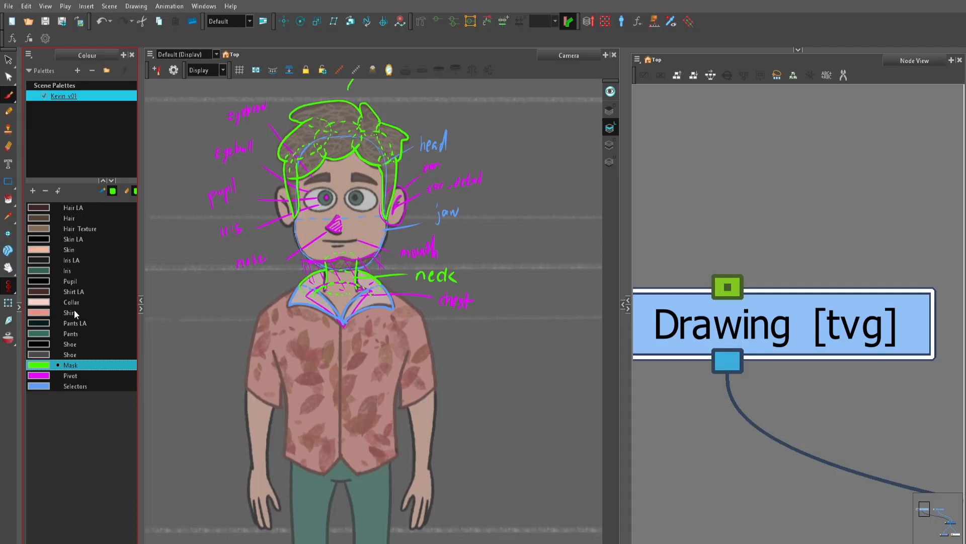
pyautogui.click(73, 385)
pyautogui.press('2')
pyautogui.press('2')
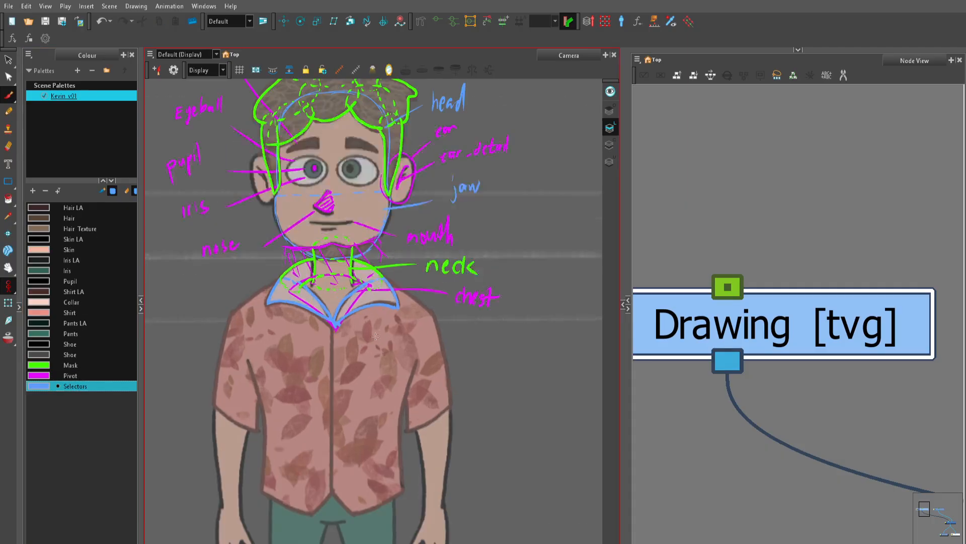
pyautogui.click(71, 376)
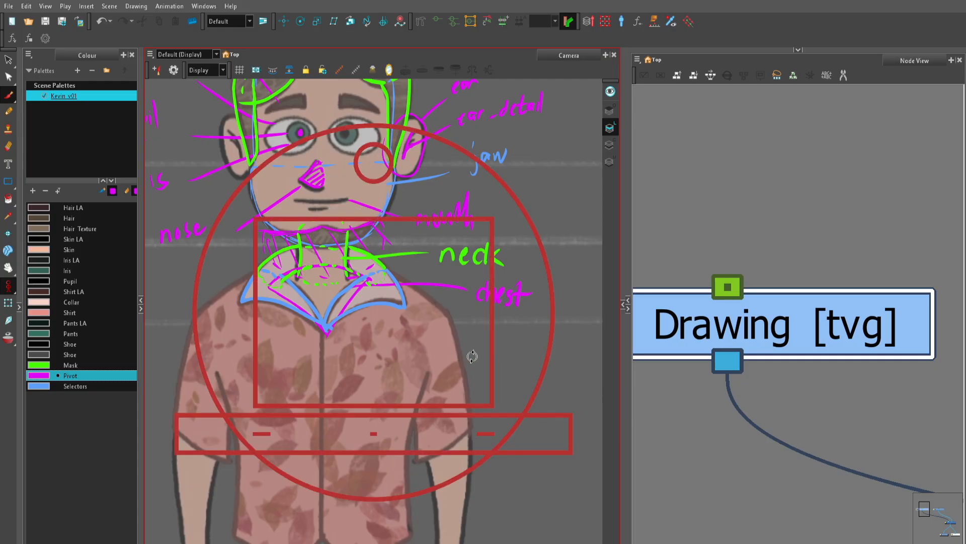
pyautogui.moveTo(472, 356); pyautogui.dragTo(506, 292)
pyautogui.press('2')
pyautogui.moveTo(409, 353); pyautogui.dragTo(433, 289)
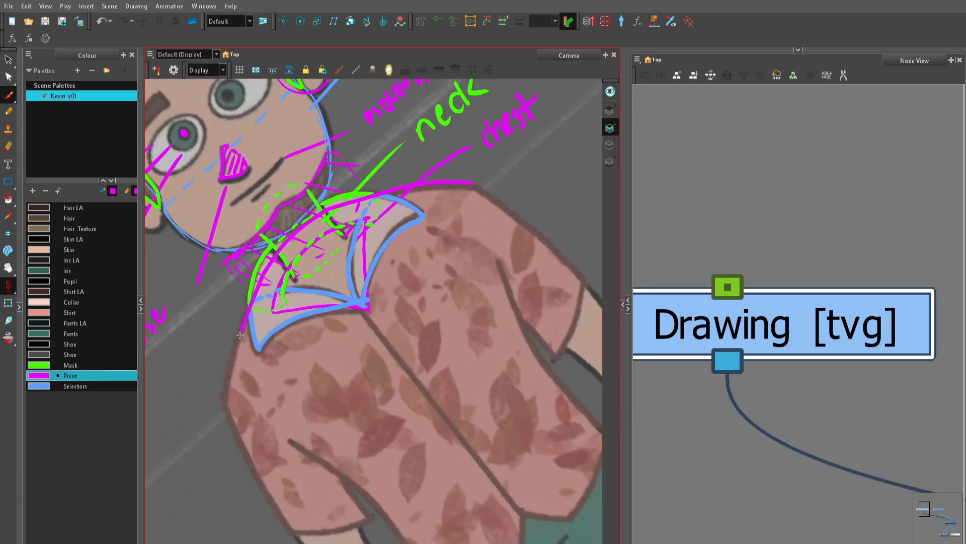
pyautogui.moveTo(232, 397); pyautogui.dragTo(447, 357)
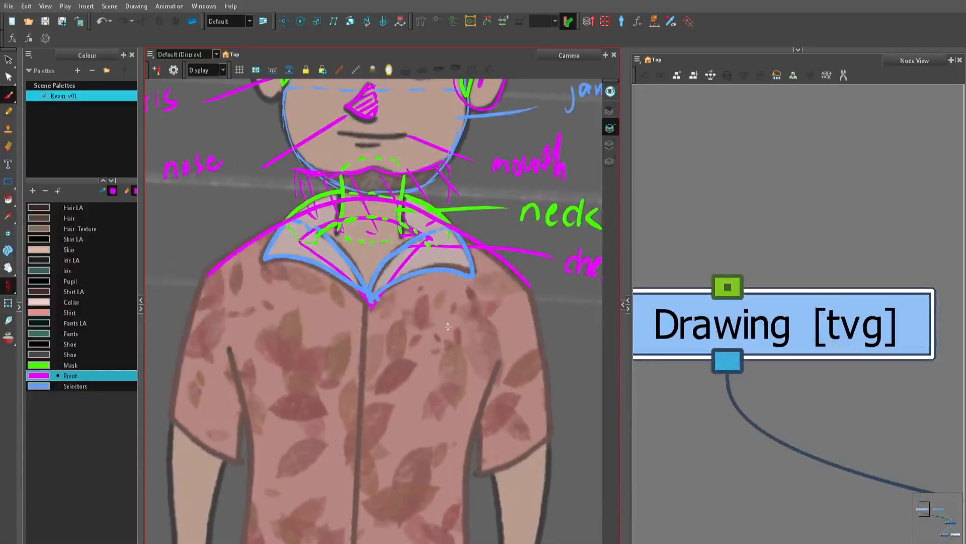
# Step: Complete both shoulder shapes with a dashed centre line below the neck and dashed curves across the upper chest to each shoulder
pyautogui.press('2')
pyautogui.moveTo(394, 284); pyautogui.dragTo(402, 299)
pyautogui.moveTo(384, 186)
pyautogui.mouseDown()
pyautogui.moveTo(381, 356)
pyautogui.moveTo(337, 384)
pyautogui.moveTo(257, 398)
pyautogui.mouseUp()
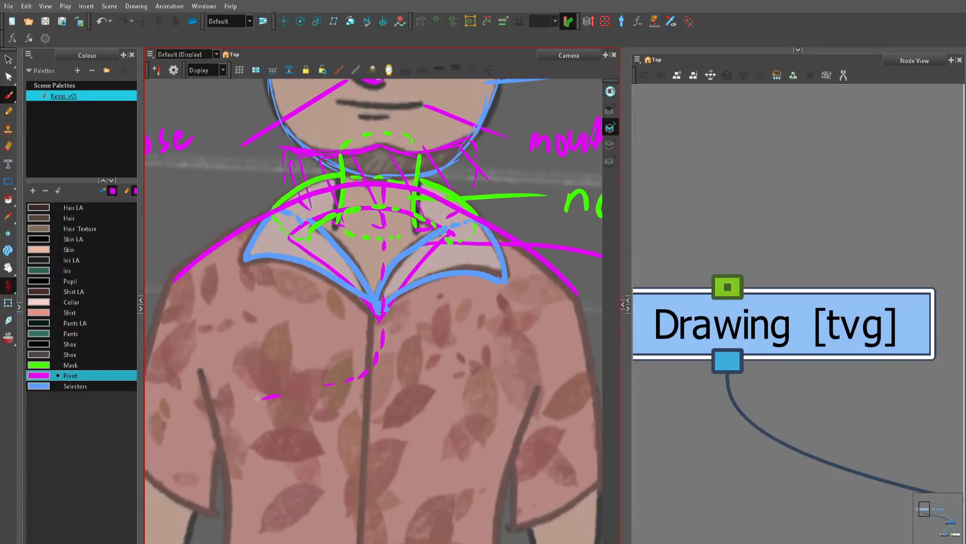
pyautogui.moveTo(181, 291); pyautogui.dragTo(201, 376)
pyautogui.moveTo(382, 362)
pyautogui.mouseDown()
pyautogui.moveTo(438, 378)
pyautogui.moveTo(524, 375)
pyautogui.moveTo(566, 292)
pyautogui.mouseUp()
# Step: Draw a leader line from the shoulder on the drawing's left side and handwrite the label "shoulder"
pyautogui.press('1')
pyautogui.press('1')
pyautogui.press('1')
pyautogui.moveTo(499, 374); pyautogui.dragTo(527, 407)
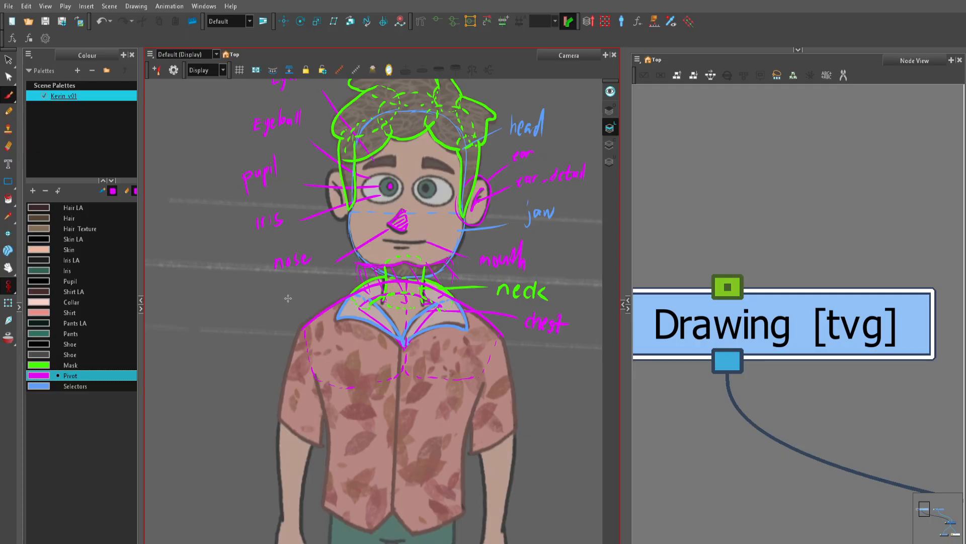
pyautogui.moveTo(302, 328)
pyautogui.mouseDown()
pyautogui.moveTo(266, 301)
pyautogui.moveTo(220, 302)
pyautogui.moveTo(234, 318)
pyautogui.moveTo(301, 284)
pyautogui.mouseUp()
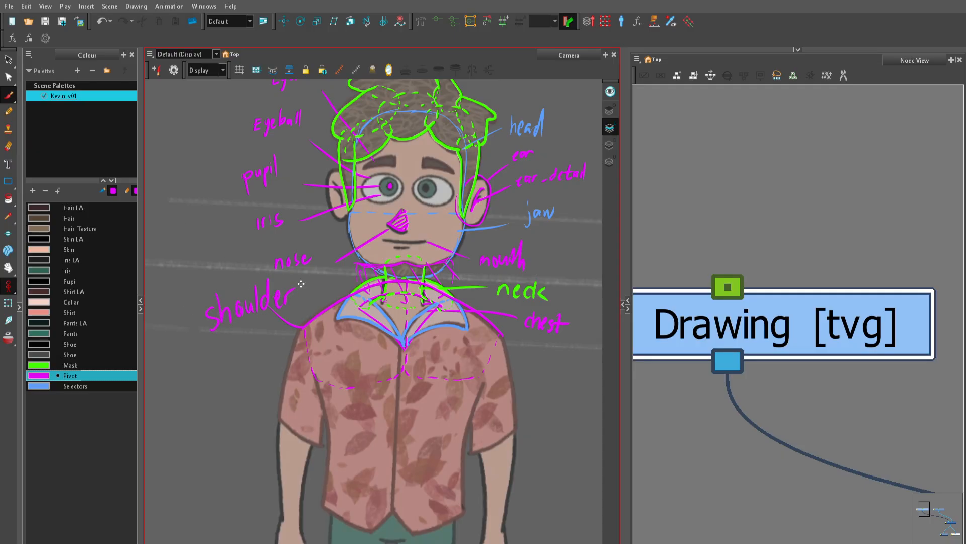
# Step: Outline the torso in the Mask colour with solid sides, a rounded hem across the bottom and a dashed curve over the chest
pyautogui.press('2')
pyautogui.moveTo(459, 446); pyautogui.dragTo(405, 357)
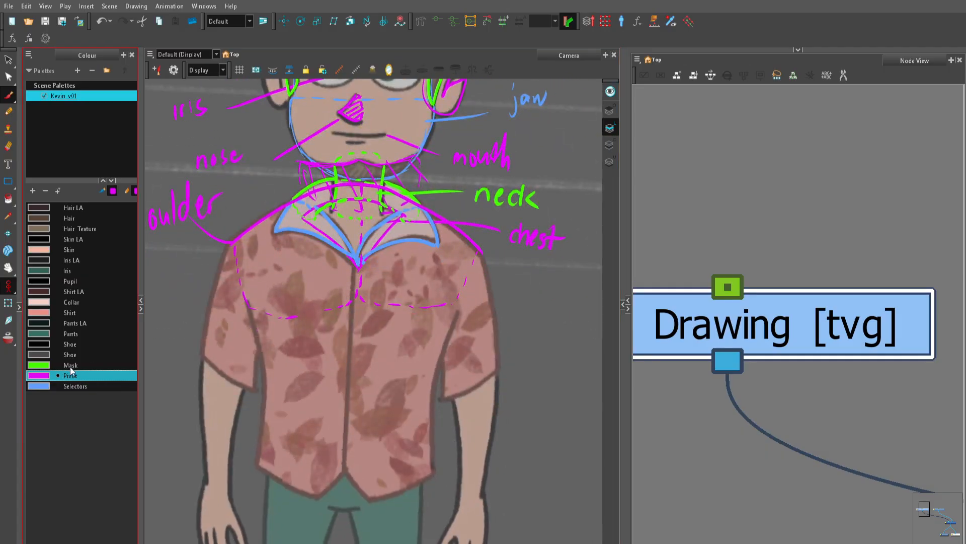
pyautogui.click(70, 365)
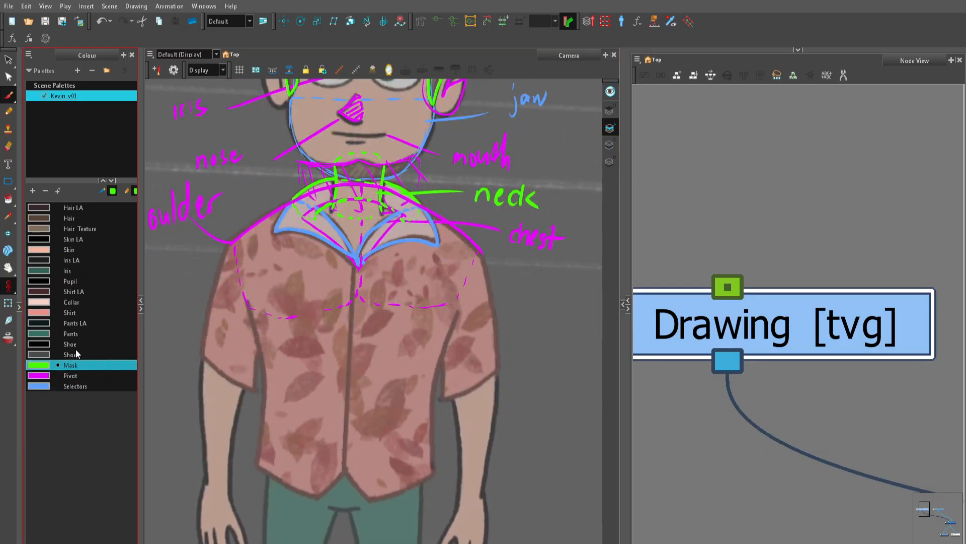
pyautogui.moveTo(249, 302)
pyautogui.mouseDown()
pyautogui.moveTo(263, 459)
pyautogui.moveTo(294, 486)
pyautogui.moveTo(344, 499)
pyautogui.moveTo(441, 469)
pyautogui.mouseUp()
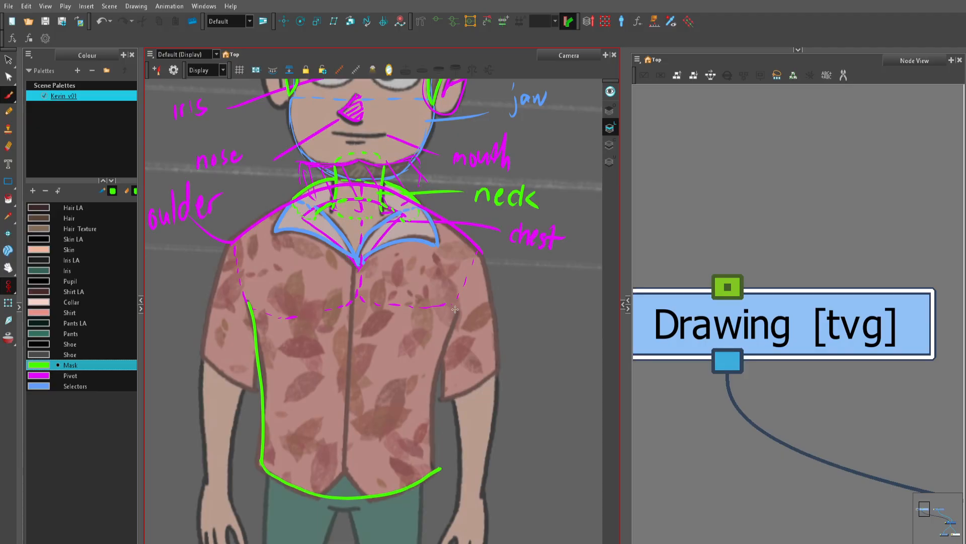
pyautogui.moveTo(455, 309)
pyautogui.mouseDown()
pyautogui.moveTo(438, 373)
pyautogui.moveTo(435, 459)
pyautogui.mouseUp()
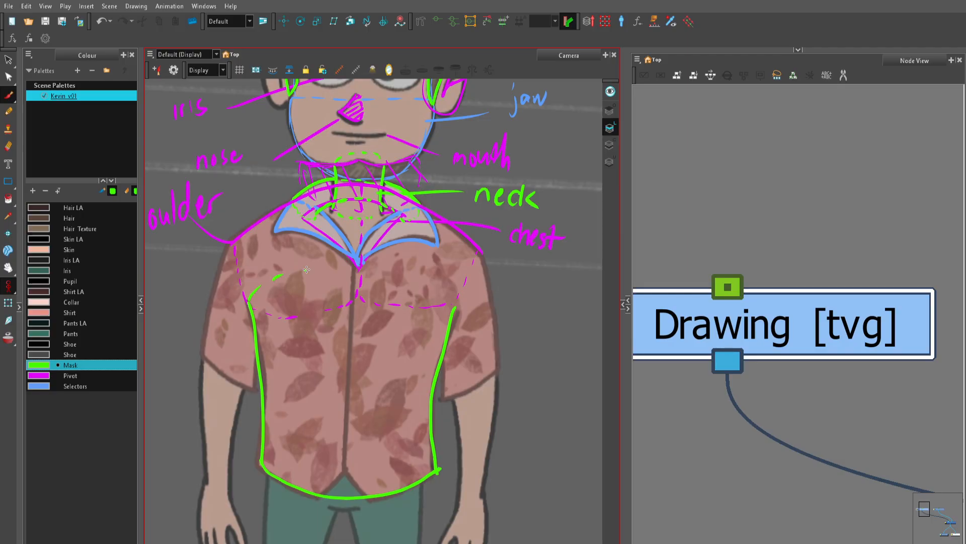
pyautogui.moveTo(306, 270)
pyautogui.mouseDown()
pyautogui.moveTo(402, 266)
pyautogui.moveTo(447, 288)
pyautogui.moveTo(456, 312)
pyautogui.mouseUp()
# Step: Draw the shirt's front opening line in the Pivot colour from the collar's V down past the hem
pyautogui.scroll(1, 428, 308)
pyautogui.scroll(1, 405, 379)
pyautogui.click(81, 386)
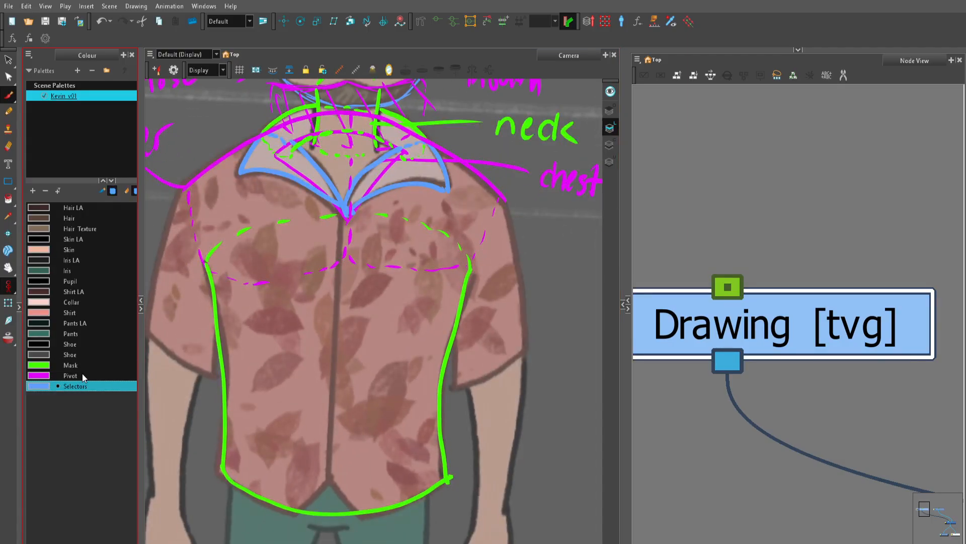
pyautogui.click(106, 375)
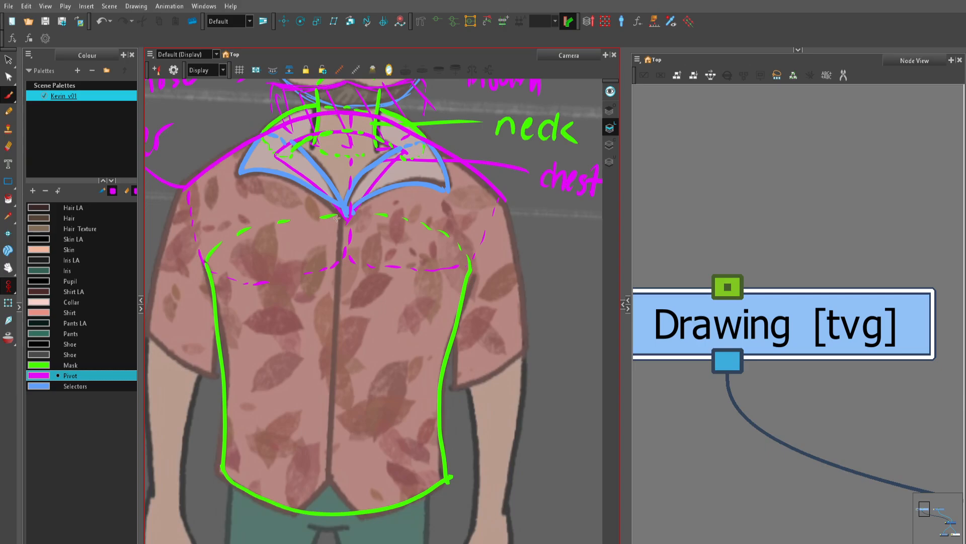
pyautogui.moveTo(341, 200); pyautogui.dragTo(328, 525)
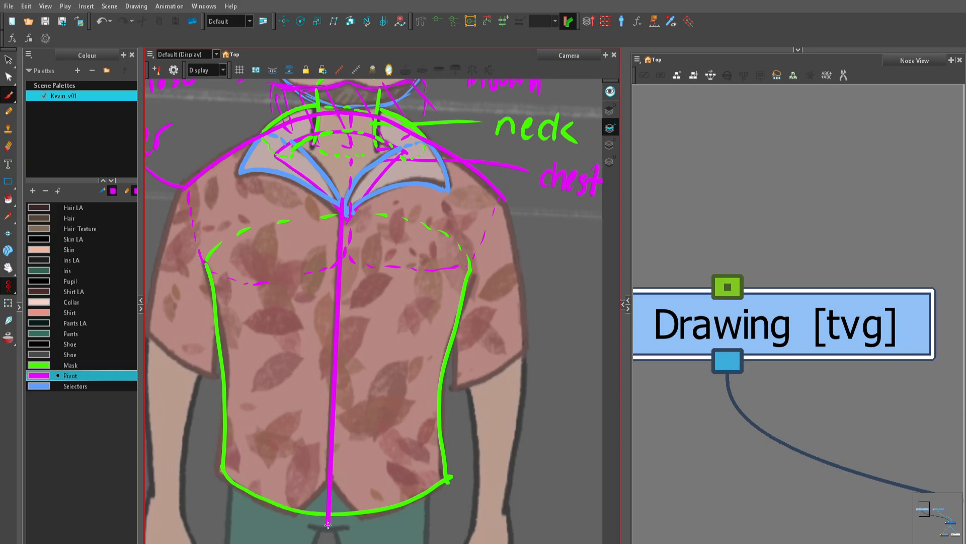
pyautogui.scroll(-1, 403, 420)
pyautogui.scroll(1, 369, 347)
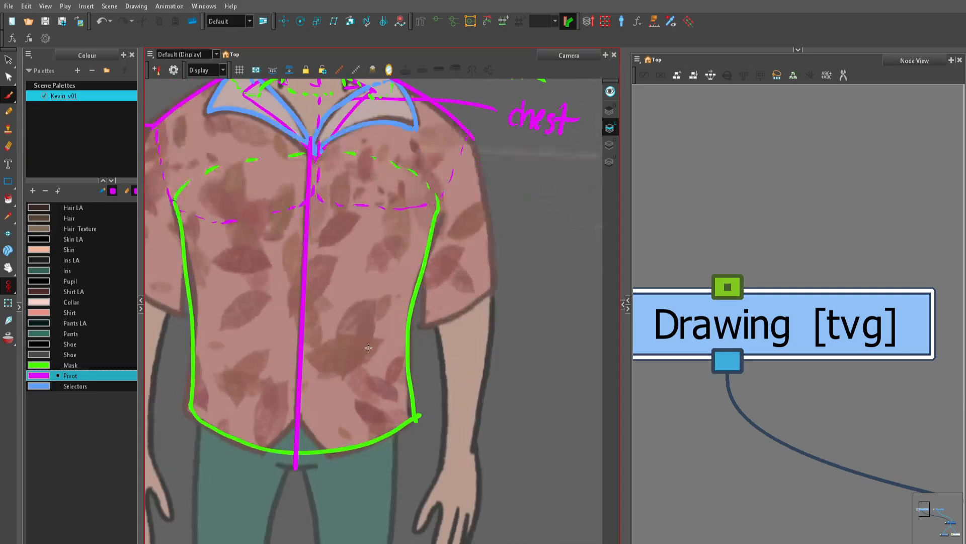
# Step: Mark the notch at the shirt's hem in the Selectors colour with an inverted V, a dashed curve below and hatching inside
pyautogui.click(106, 387)
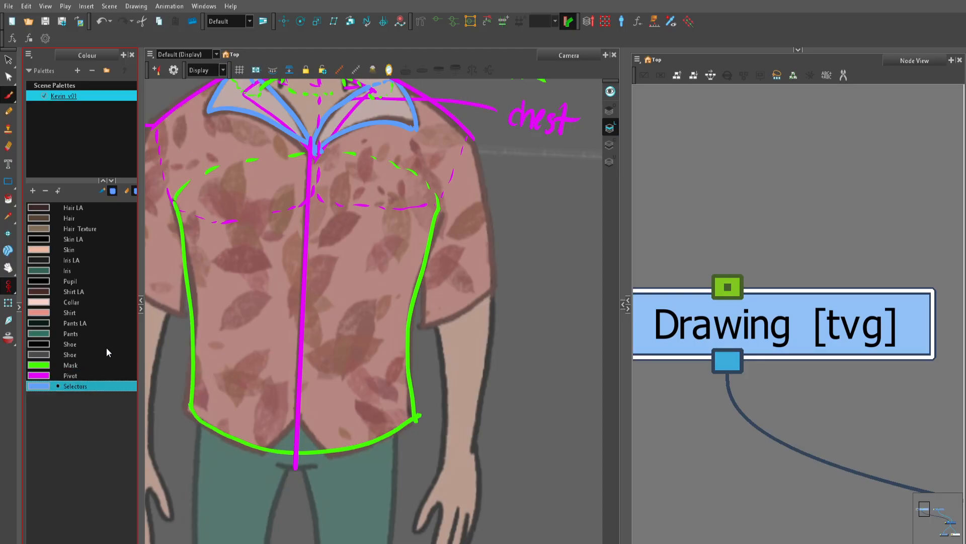
pyautogui.moveTo(250, 470)
pyautogui.mouseDown()
pyautogui.moveTo(297, 420)
pyautogui.moveTo(337, 467)
pyautogui.mouseUp()
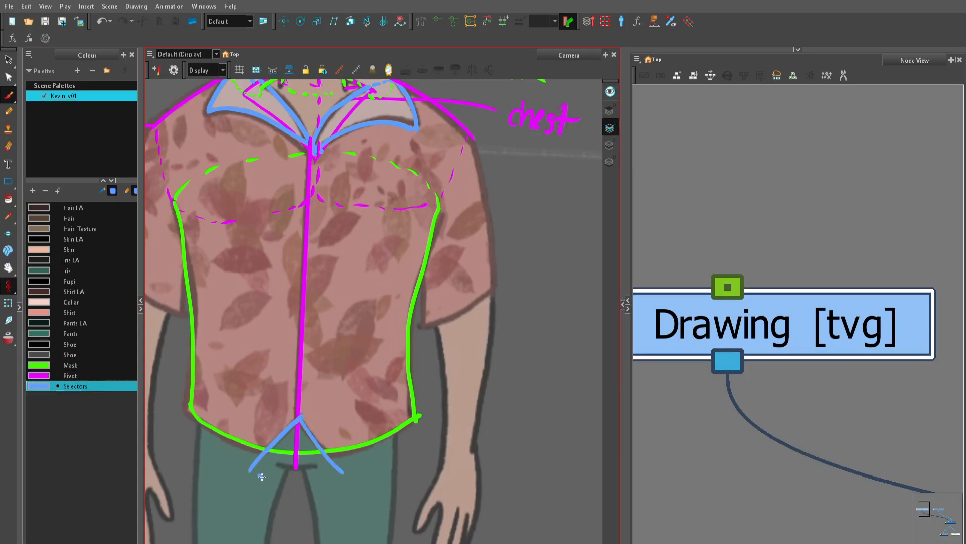
pyautogui.moveTo(261, 476)
pyautogui.mouseDown()
pyautogui.moveTo(296, 483)
pyautogui.moveTo(335, 468)
pyautogui.moveTo(312, 477)
pyautogui.mouseUp()
pyautogui.moveTo(321, 456)
pyautogui.mouseDown()
pyautogui.moveTo(289, 476)
pyautogui.moveTo(272, 447)
pyautogui.mouseUp()
pyautogui.press('1')
pyautogui.press('1')
pyautogui.press('2')
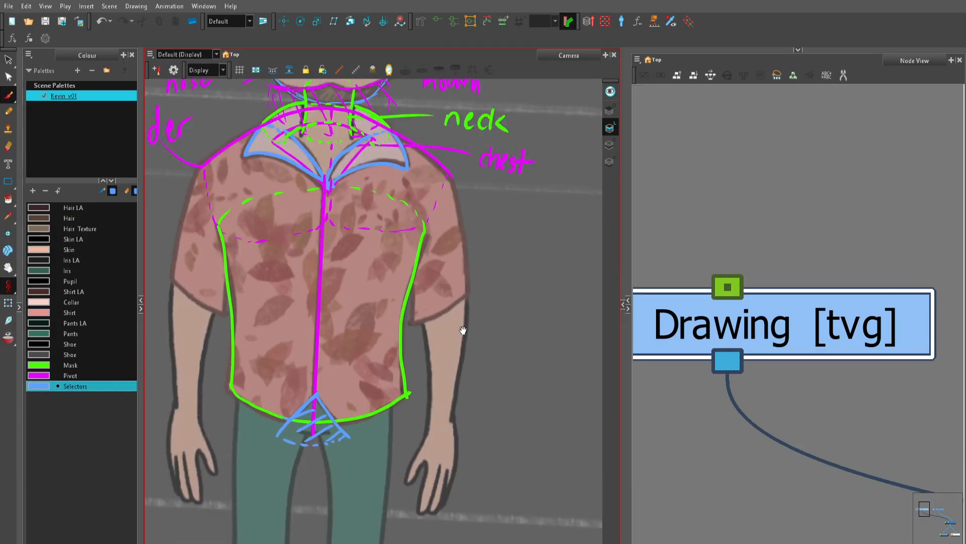
pyautogui.moveTo(458, 288); pyautogui.dragTo(483, 361)
pyautogui.press('2')
pyautogui.press('1')
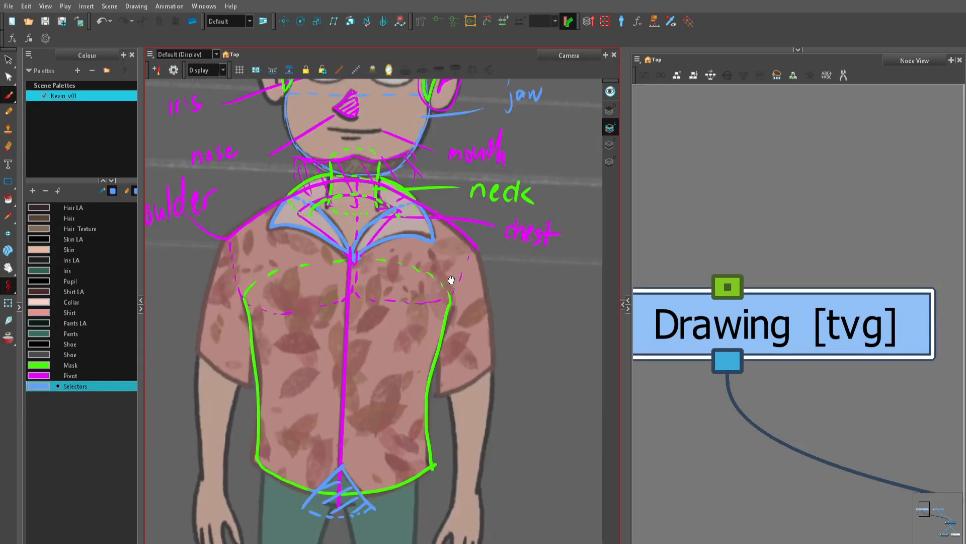
pyautogui.press('1')
pyautogui.press('1')
pyautogui.press('1')
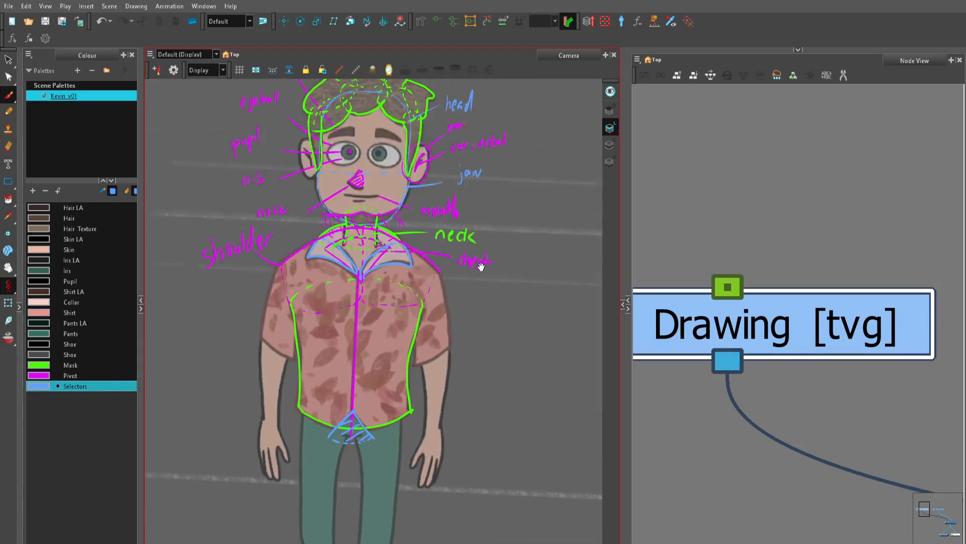
# Step: Outline the sleeve on the drawing's left side in the Pants colour with solid sides and hem and a dashed curve inside the shoulder
pyautogui.press('2')
pyautogui.press('2')
pyautogui.press('2')
pyautogui.press('2')
pyautogui.moveTo(234, 347); pyautogui.dragTo(261, 360)
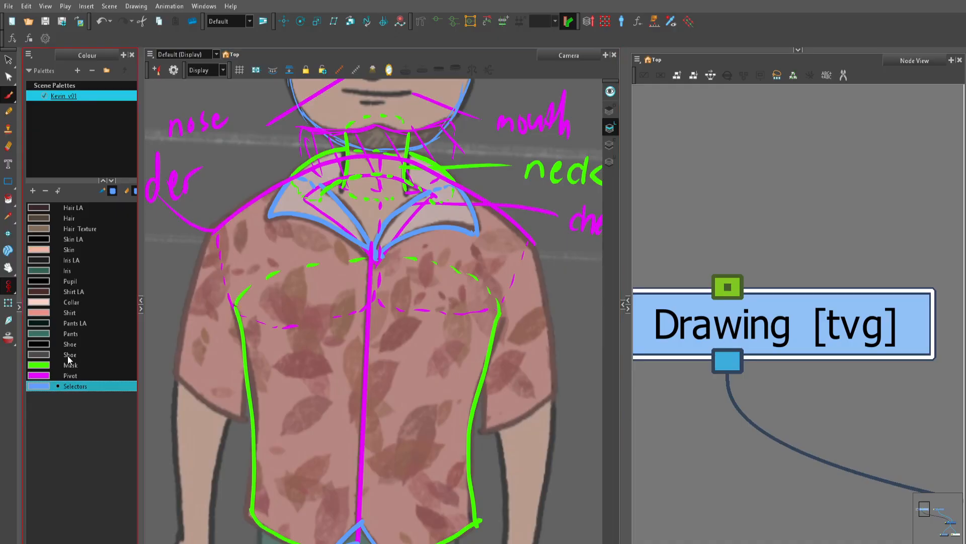
pyautogui.click(70, 335)
pyautogui.moveTo(207, 259)
pyautogui.mouseDown()
pyautogui.moveTo(258, 230)
pyautogui.moveTo(230, 310)
pyautogui.mouseUp()
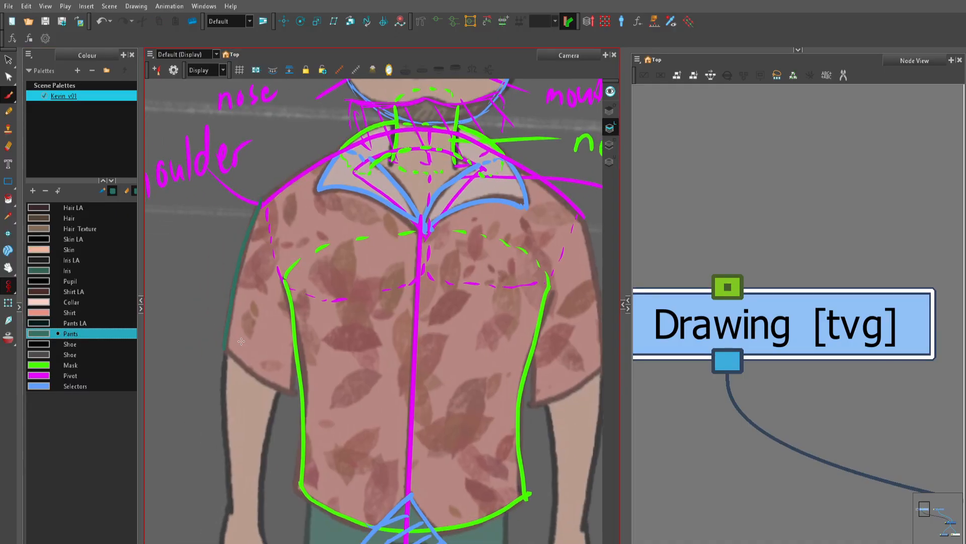
pyautogui.moveTo(234, 350); pyautogui.dragTo(294, 392)
pyautogui.moveTo(308, 291); pyautogui.dragTo(295, 386)
pyautogui.moveTo(266, 204)
pyautogui.mouseDown()
pyautogui.moveTo(291, 203)
pyautogui.moveTo(298, 216)
pyautogui.moveTo(307, 297)
pyautogui.mouseUp()
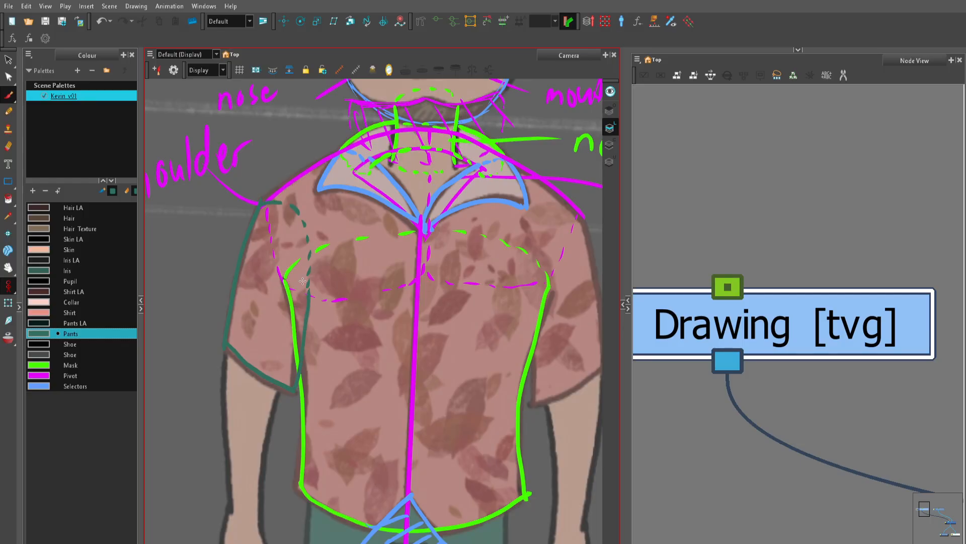
# Step: Draw ellipse circles on the arm at the sleeve's hem and on the wrist to mark the joints, and return to the Brush tool
pyautogui.press('1')
pyautogui.moveTo(336, 405); pyautogui.dragTo(347, 270)
pyautogui.press('2')
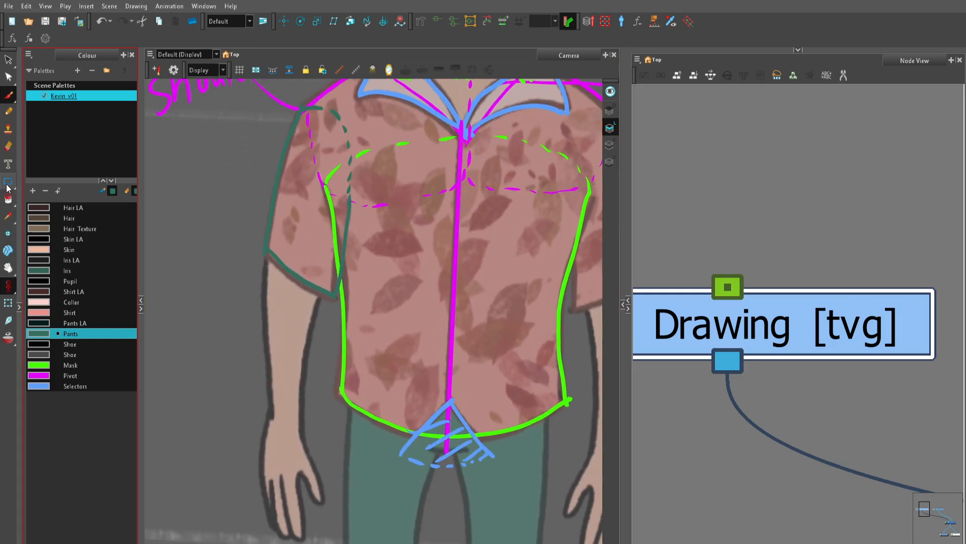
pyautogui.moveTo(8, 182); pyautogui.dragTo(33, 193)
pyautogui.click(33, 193)
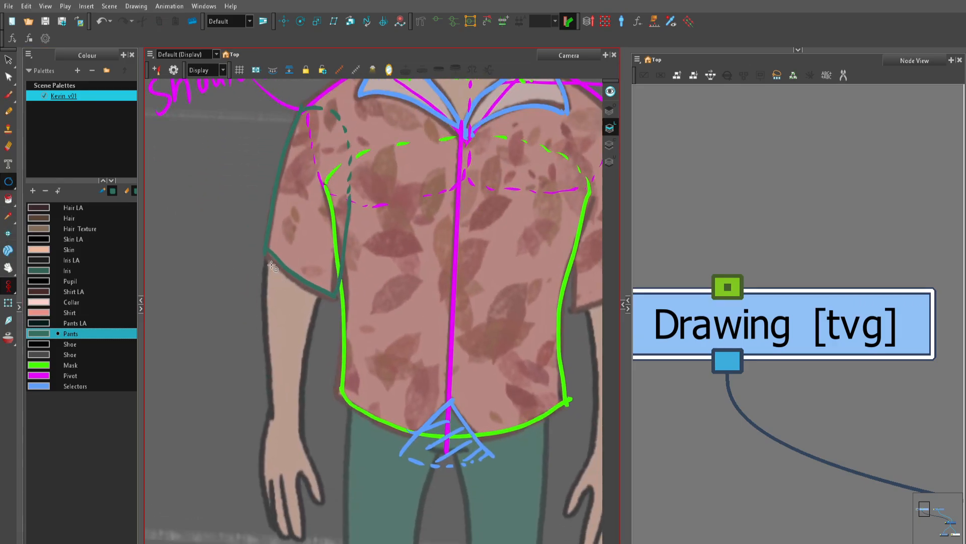
pyautogui.moveTo(267, 250)
pyautogui.mouseDown()
pyautogui.moveTo(293, 294)
pyautogui.moveTo(325, 312)
pyautogui.mouseUp()
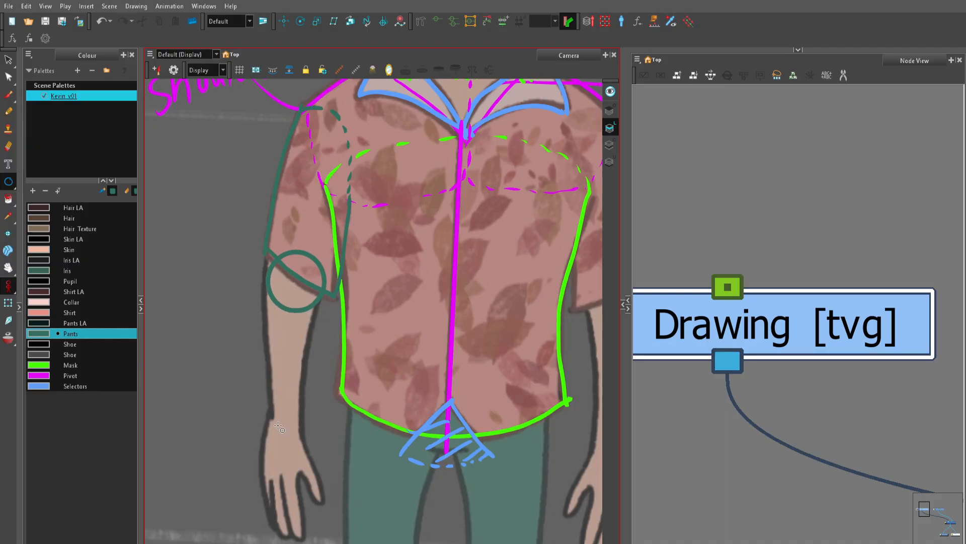
pyautogui.moveTo(270, 413); pyautogui.dragTo(300, 444)
pyautogui.hotkey('alt', 'b')
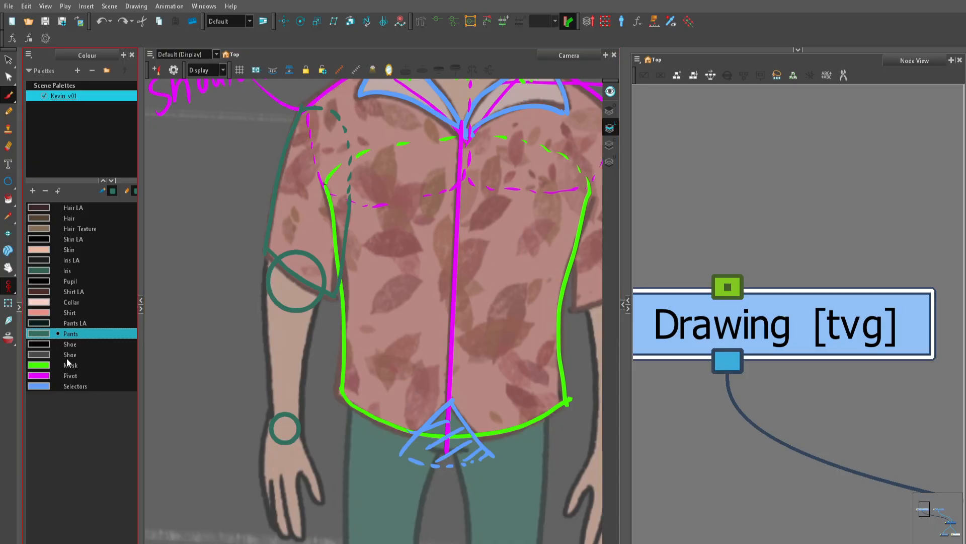
# Step: Outline the arm under the sleeve in the Pivot colour from the upper arm to the wrist, with a dashed curve closing its top
pyautogui.click(69, 373)
pyautogui.moveTo(280, 210)
pyautogui.mouseDown()
pyautogui.moveTo(266, 274)
pyautogui.moveTo(267, 423)
pyautogui.mouseUp()
pyautogui.moveTo(332, 245)
pyautogui.mouseDown()
pyautogui.moveTo(302, 345)
pyautogui.moveTo(295, 432)
pyautogui.mouseUp()
pyautogui.moveTo(300, 267); pyautogui.dragTo(272, 342)
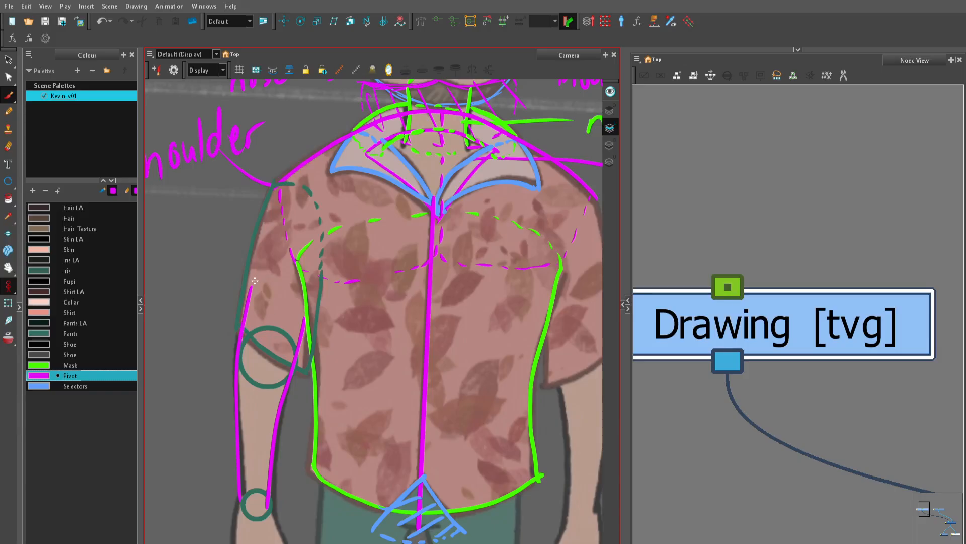
pyautogui.scroll(-2, 260, 314)
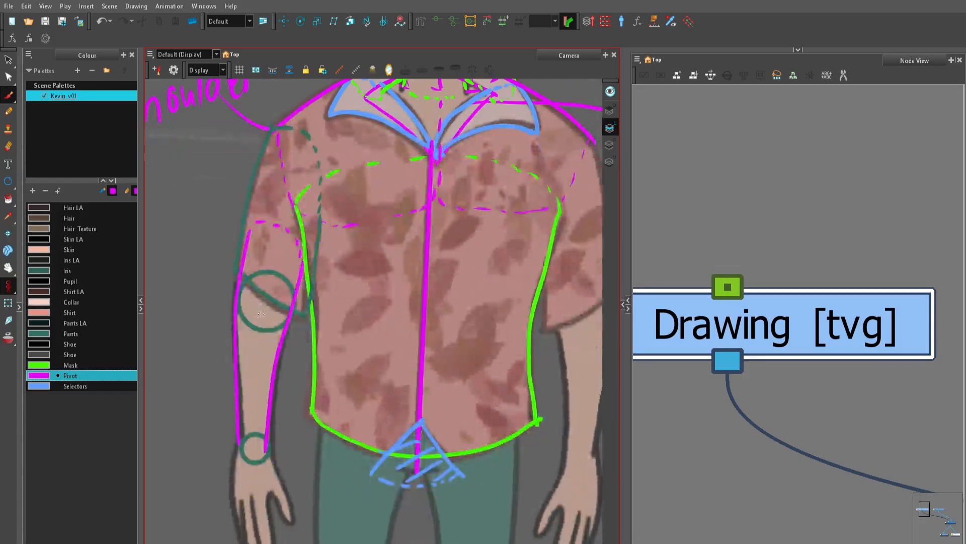
pyautogui.moveTo(239, 442)
pyautogui.mouseDown()
pyautogui.moveTo(223, 378)
pyautogui.moveTo(247, 434)
pyautogui.mouseUp()
pyautogui.moveTo(244, 219)
pyautogui.mouseDown()
pyautogui.moveTo(225, 249)
pyautogui.moveTo(238, 307)
pyautogui.moveTo(288, 314)
pyautogui.mouseUp()
# Step: Draw a bracket beside the upper arm and hand-write the label UpperArm next to it
pyautogui.moveTo(215, 265); pyautogui.dragTo(300, 284)
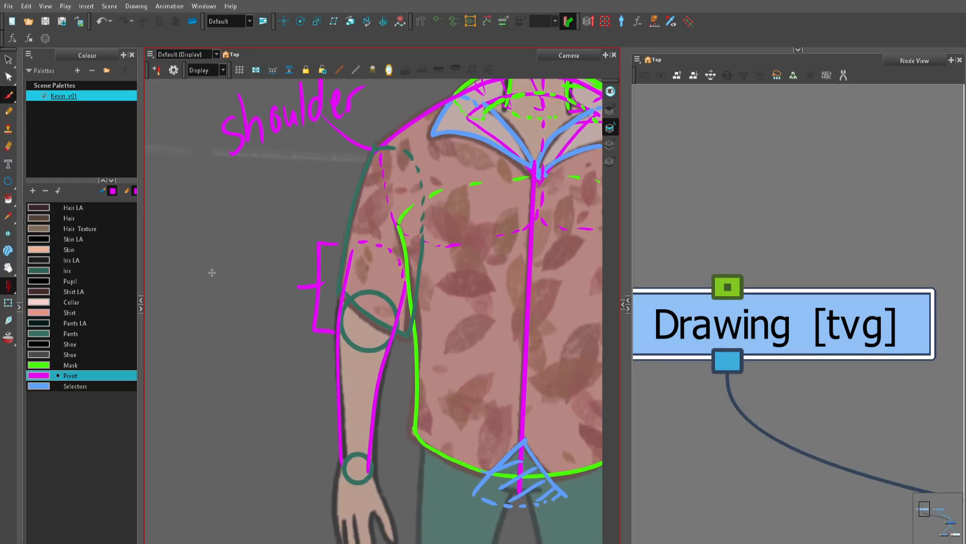
pyautogui.moveTo(197, 270)
pyautogui.mouseDown()
pyautogui.moveTo(217, 304)
pyautogui.moveTo(214, 288)
pyautogui.moveTo(252, 273)
pyautogui.mouseUp()
pyautogui.moveTo(253, 245)
pyautogui.mouseDown()
pyautogui.moveTo(263, 273)
pyautogui.moveTo(263, 261)
pyautogui.mouseUp()
pyautogui.moveTo(267, 265); pyautogui.dragTo(274, 252)
pyautogui.moveTo(276, 253); pyautogui.dragTo(292, 267)
pyautogui.press('1')
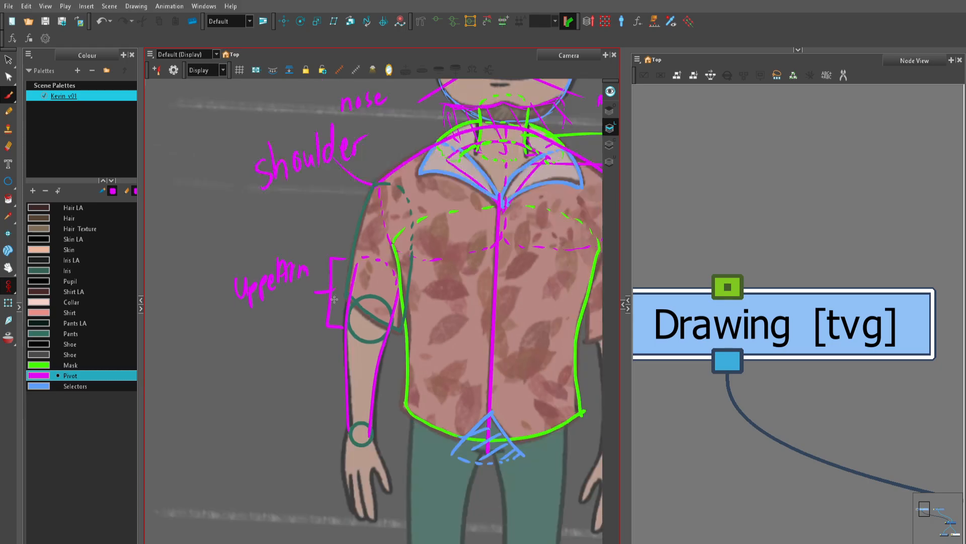
# Step: Draw brackets beside the forearm and the hand and hand-write the labels ForeArm and hand
pyautogui.moveTo(340, 352)
pyautogui.mouseDown()
pyautogui.moveTo(305, 295)
pyautogui.moveTo(321, 388)
pyautogui.mouseUp()
pyautogui.moveTo(300, 342); pyautogui.dragTo(222, 367)
pyautogui.hscroll(-1, 266, 333)
pyautogui.moveTo(217, 343)
pyautogui.mouseDown()
pyautogui.moveTo(231, 338)
pyautogui.moveTo(230, 351)
pyautogui.mouseUp()
pyautogui.moveTo(243, 348)
pyautogui.mouseDown()
pyautogui.moveTo(237, 359)
pyautogui.moveTo(252, 343)
pyautogui.moveTo(275, 343)
pyautogui.mouseUp()
pyautogui.moveTo(264, 338); pyautogui.dragTo(272, 337)
pyautogui.moveTo(278, 329)
pyautogui.mouseDown()
pyautogui.moveTo(279, 345)
pyautogui.moveTo(285, 330)
pyautogui.mouseUp()
pyautogui.moveTo(287, 331); pyautogui.dragTo(301, 329)
pyautogui.moveTo(323, 392)
pyautogui.mouseDown()
pyautogui.moveTo(291, 318)
pyautogui.moveTo(313, 391)
pyautogui.moveTo(257, 375)
pyautogui.mouseUp()
pyautogui.moveTo(195, 367)
pyautogui.mouseDown()
pyautogui.moveTo(196, 392)
pyautogui.moveTo(223, 374)
pyautogui.moveTo(234, 387)
pyautogui.moveTo(241, 350)
pyautogui.mouseUp()
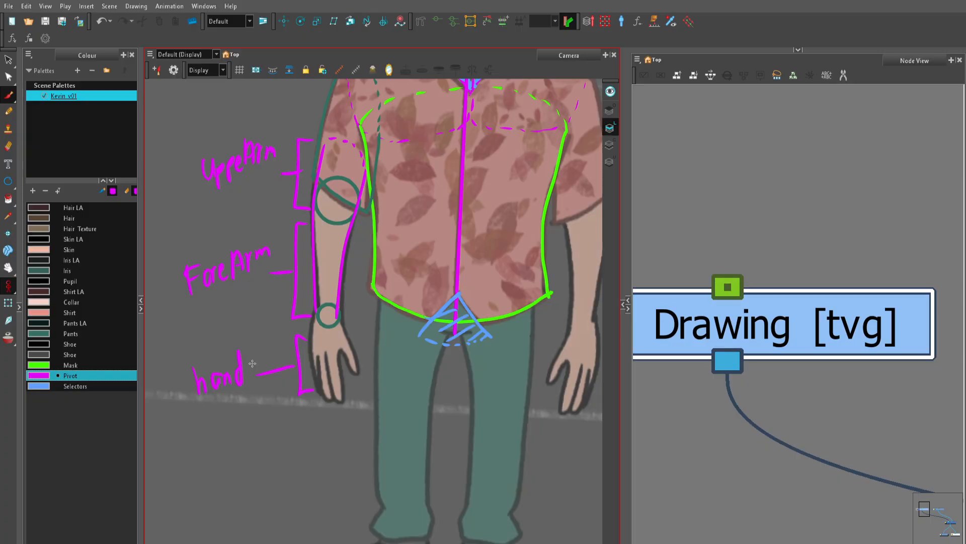
# Step: Outline the hip area in the Pivot colour with solid sides and dashed lines above the shirt's hem and across the top of the legs
pyautogui.scroll(-3, 252, 364)
pyautogui.scroll(3, 352, 348)
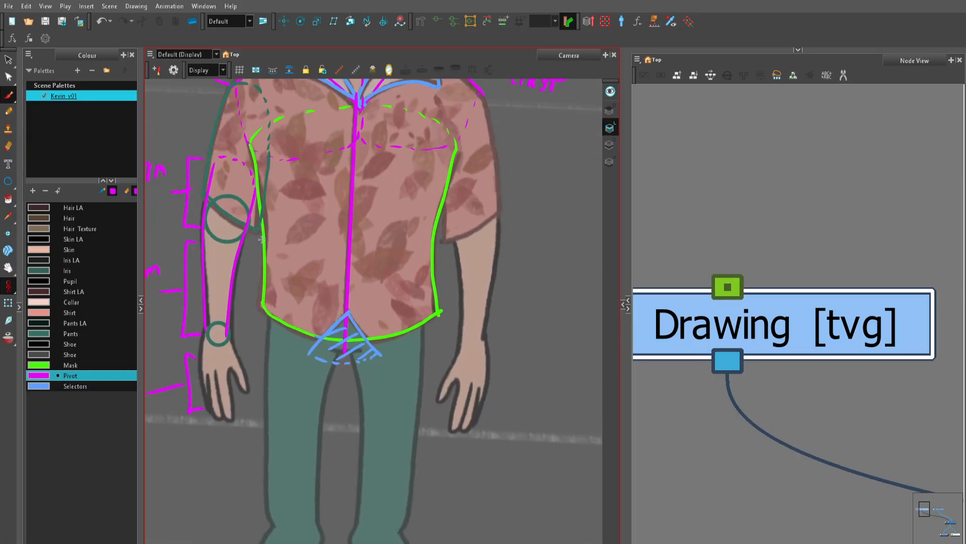
pyautogui.scroll(-3, 262, 240)
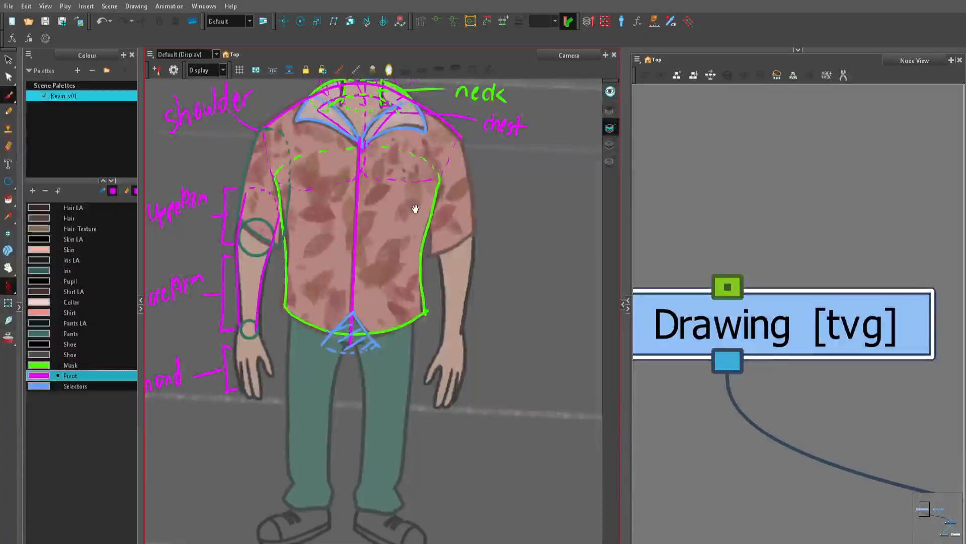
pyautogui.scroll(2, 396, 200)
pyautogui.scroll(3, 401, 304)
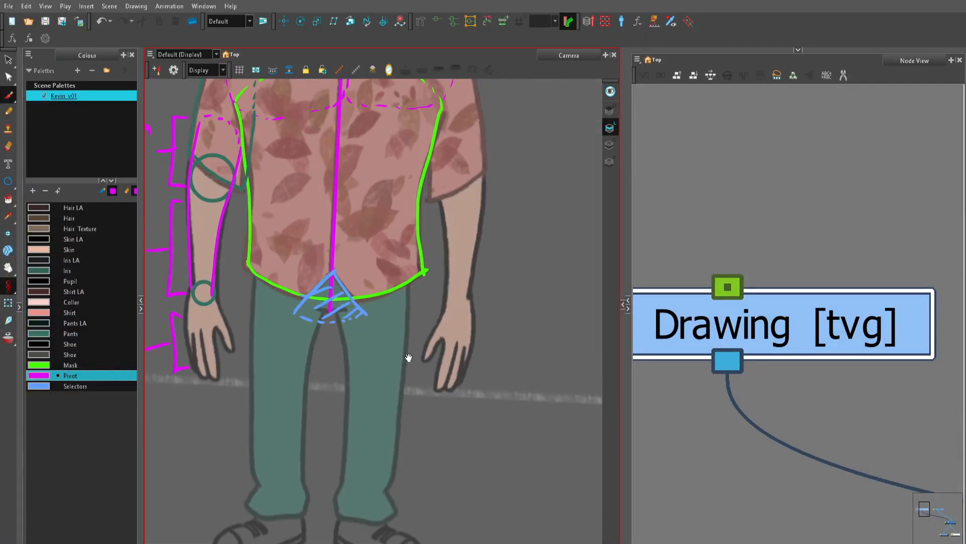
pyautogui.moveTo(408, 357); pyautogui.dragTo(400, 309)
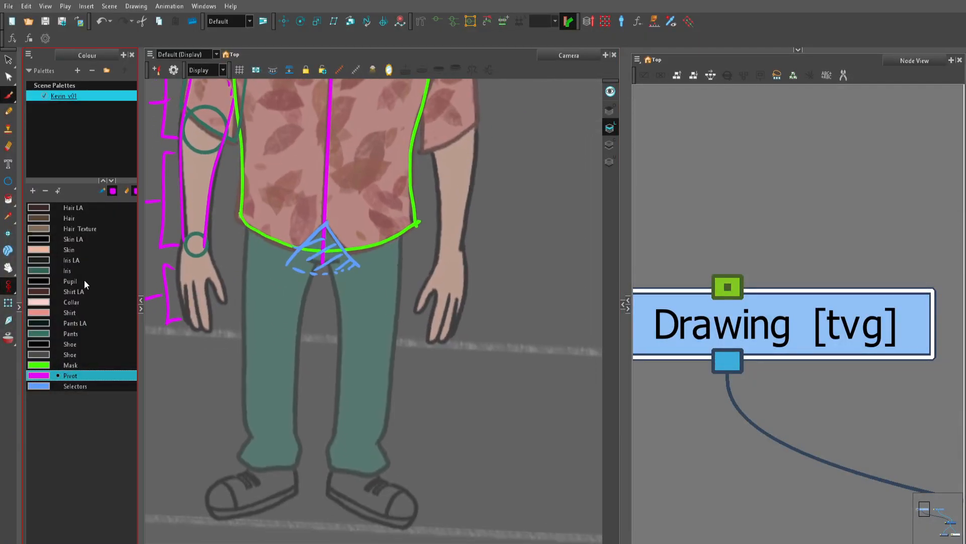
pyautogui.click(77, 366)
pyautogui.scroll(1, 310, 313)
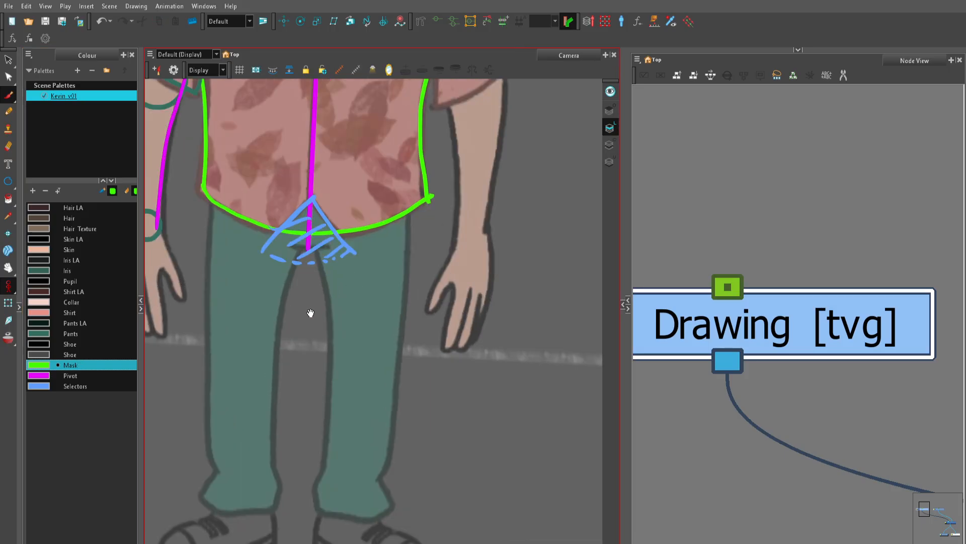
pyautogui.moveTo(310, 313); pyautogui.dragTo(309, 358)
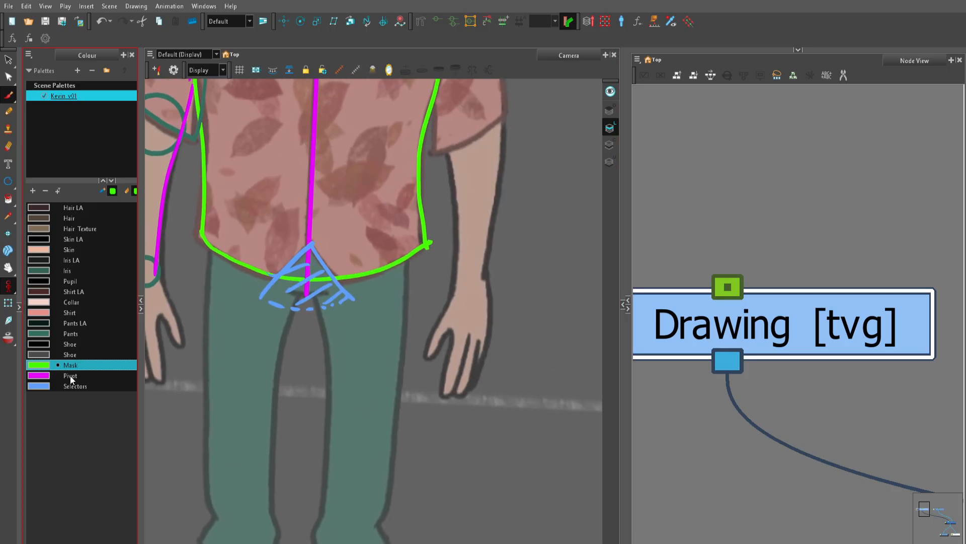
pyautogui.click(70, 377)
pyautogui.moveTo(213, 209); pyautogui.dragTo(218, 339)
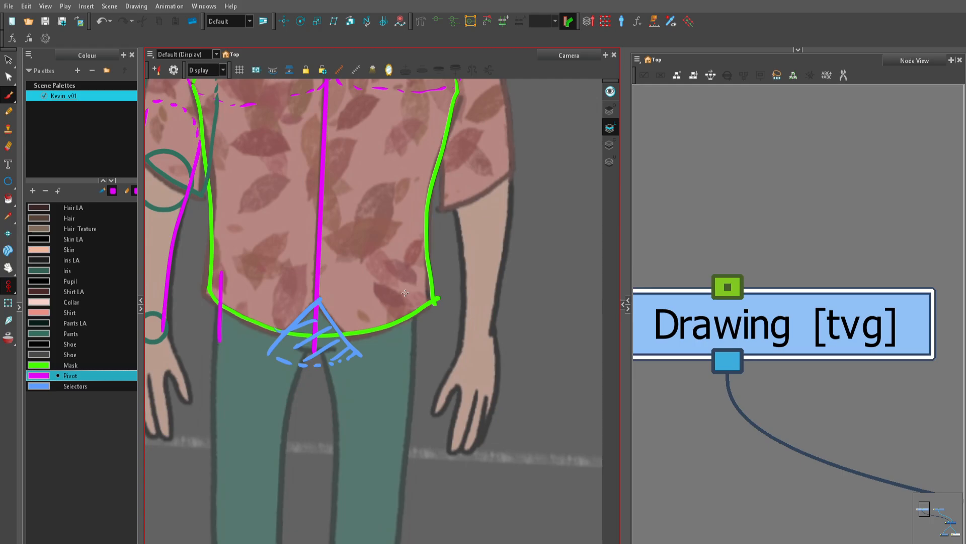
pyautogui.moveTo(412, 280); pyautogui.dragTo(411, 349)
pyautogui.moveTo(235, 271); pyautogui.dragTo(413, 270)
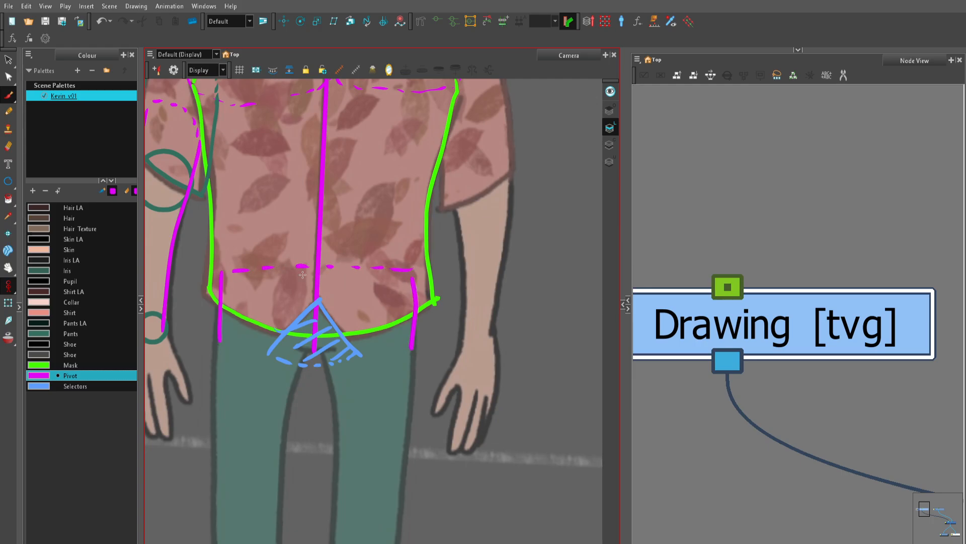
pyautogui.moveTo(222, 347); pyautogui.dragTo(420, 345)
# Step: Mark the crotch piece in the Mask colour with a solid curve just below the shirt's hem and a dashed arch above it
pyautogui.click(87, 385)
pyautogui.press('2')
pyautogui.press('2')
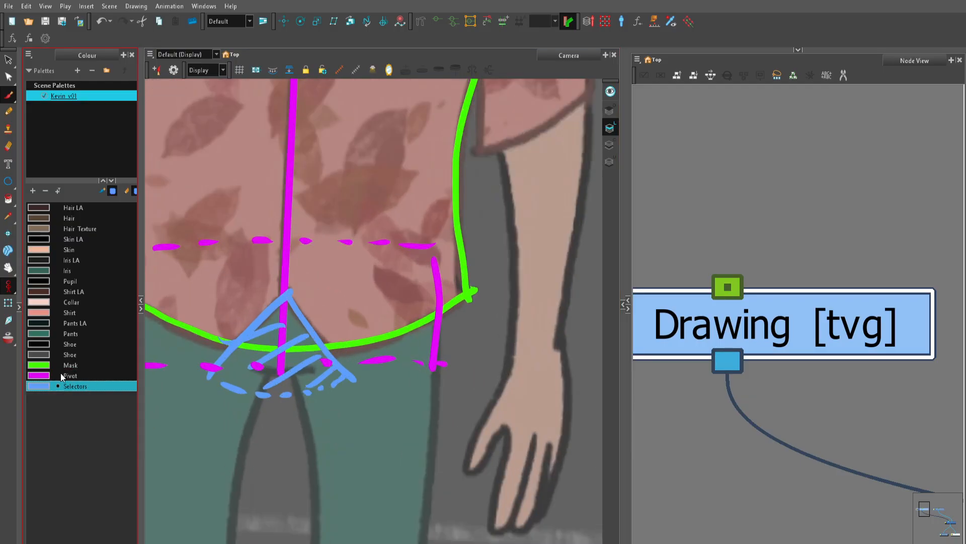
pyautogui.click(64, 366)
pyautogui.moveTo(321, 286); pyautogui.dragTo(343, 266)
pyautogui.moveTo(263, 341)
pyautogui.mouseDown()
pyautogui.moveTo(304, 352)
pyautogui.moveTo(334, 343)
pyautogui.mouseUp()
pyautogui.hotkey('ctrl', 'z')
pyautogui.moveTo(258, 340)
pyautogui.mouseDown()
pyautogui.moveTo(352, 344)
pyautogui.moveTo(255, 300)
pyautogui.moveTo(300, 265)
pyautogui.moveTo(329, 269)
pyautogui.mouseUp()
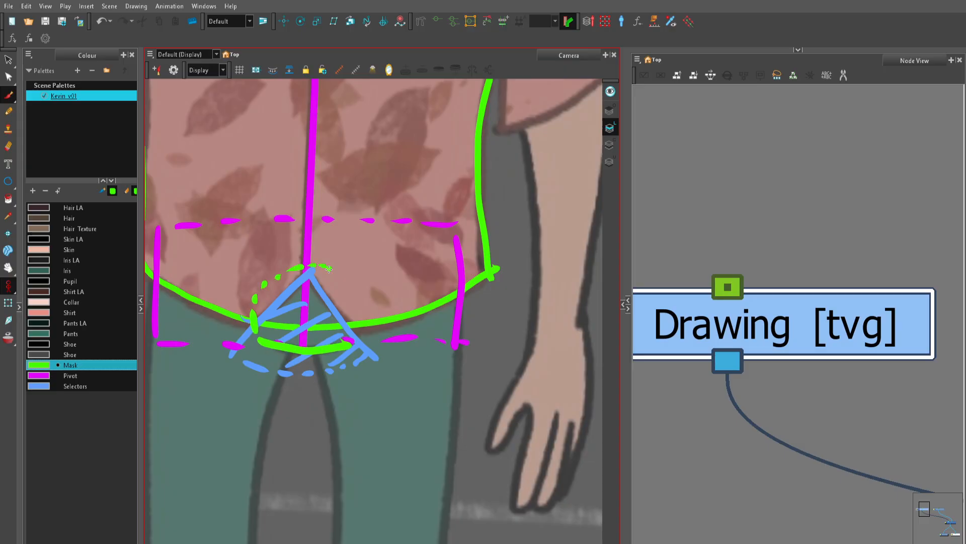
pyautogui.moveTo(352, 311); pyautogui.dragTo(352, 320)
pyautogui.moveTo(352, 327); pyautogui.dragTo(353, 343)
pyautogui.scroll(-2, 353, 338)
pyautogui.scroll(1, 352, 330)
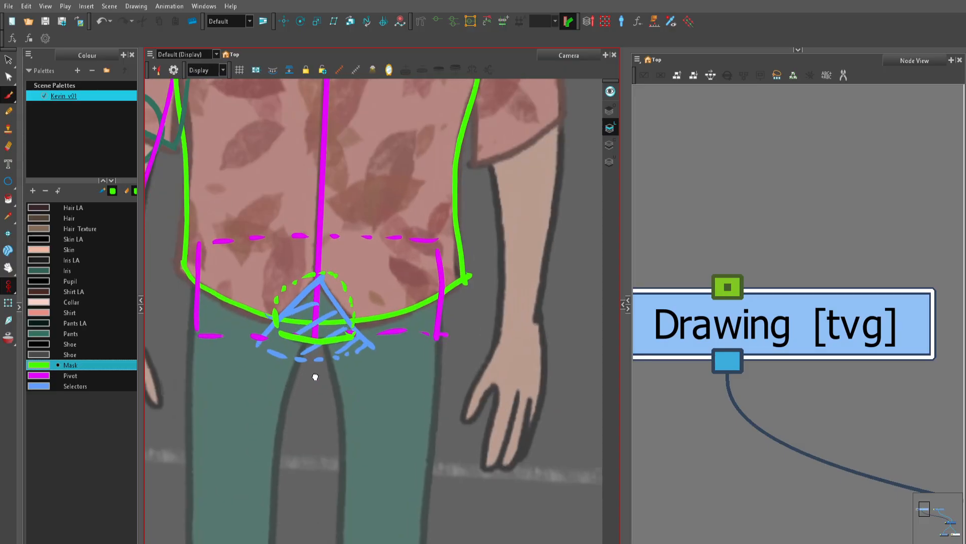
pyautogui.moveTo(316, 377); pyautogui.dragTo(305, 336)
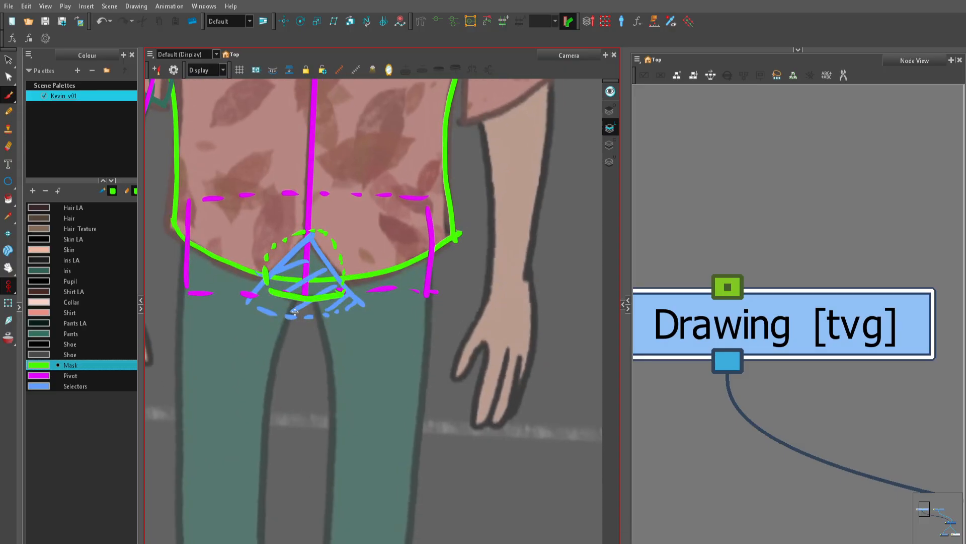
# Step: Draw an ellipse circle in the Pivot colour on the knee of the drawing's left leg and return to the Brush tool
pyautogui.click(86, 376)
pyautogui.click(8, 183)
pyautogui.scroll(-3, 319, 399)
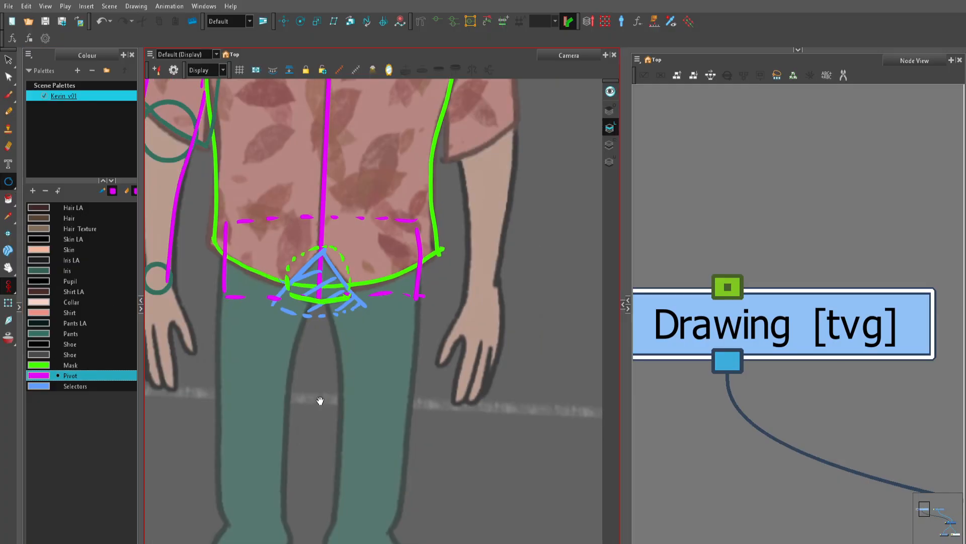
pyautogui.moveTo(250, 315); pyautogui.dragTo(300, 364)
pyautogui.hotkey('alt', 'b')
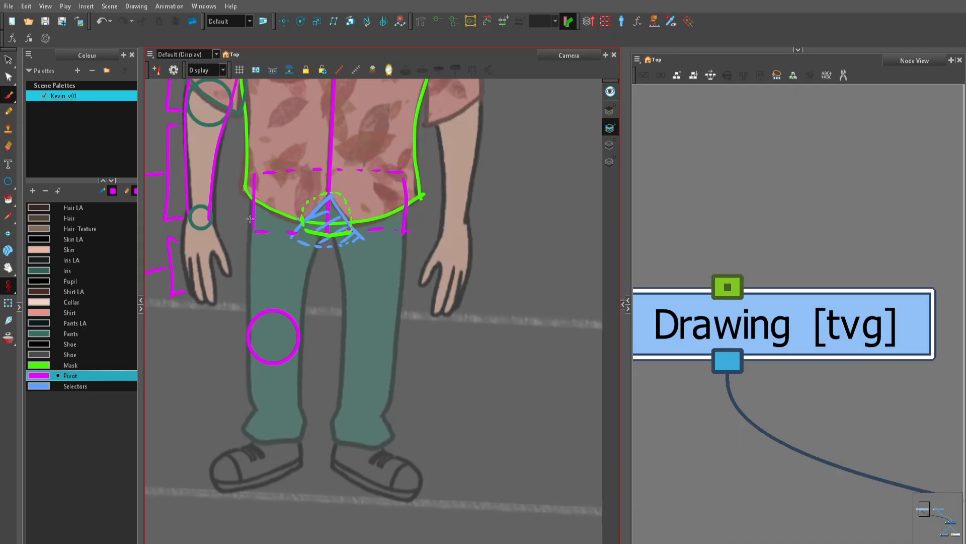
# Step: Outline the trouser leg on the drawing's left side from the hip past the knee circle and around its hem
pyautogui.moveTo(249, 230); pyautogui.dragTo(251, 342)
pyautogui.hotkey('ctrl', 'z')
pyautogui.moveTo(318, 242); pyautogui.dragTo(302, 345)
pyautogui.moveTo(249, 419)
pyautogui.mouseDown()
pyautogui.moveTo(279, 442)
pyautogui.moveTo(303, 404)
pyautogui.moveTo(300, 349)
pyautogui.mouseUp()
pyautogui.scroll(-1, 318, 309)
pyautogui.moveTo(318, 309); pyautogui.dragTo(371, 329)
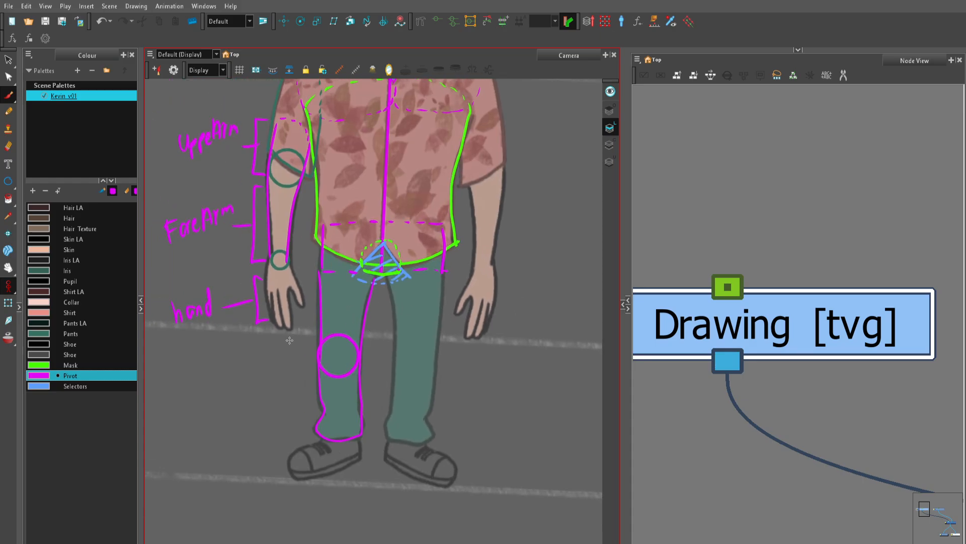
# Step: Draw leader lines from the leg above and below the knee circle and hand-write the labels thigh and shin
pyautogui.moveTo(306, 325); pyautogui.dragTo(271, 350)
pyautogui.moveTo(259, 326); pyautogui.dragTo(286, 343)
pyautogui.press('2')
pyautogui.moveTo(208, 385); pyautogui.dragTo(215, 405)
pyautogui.moveTo(216, 381)
pyautogui.mouseDown()
pyautogui.moveTo(231, 411)
pyautogui.moveTo(235, 402)
pyautogui.moveTo(236, 422)
pyautogui.moveTo(249, 400)
pyautogui.mouseUp()
pyautogui.moveTo(342, 428)
pyautogui.mouseDown()
pyautogui.moveTo(319, 433)
pyautogui.moveTo(291, 416)
pyautogui.moveTo(225, 442)
pyautogui.mouseUp()
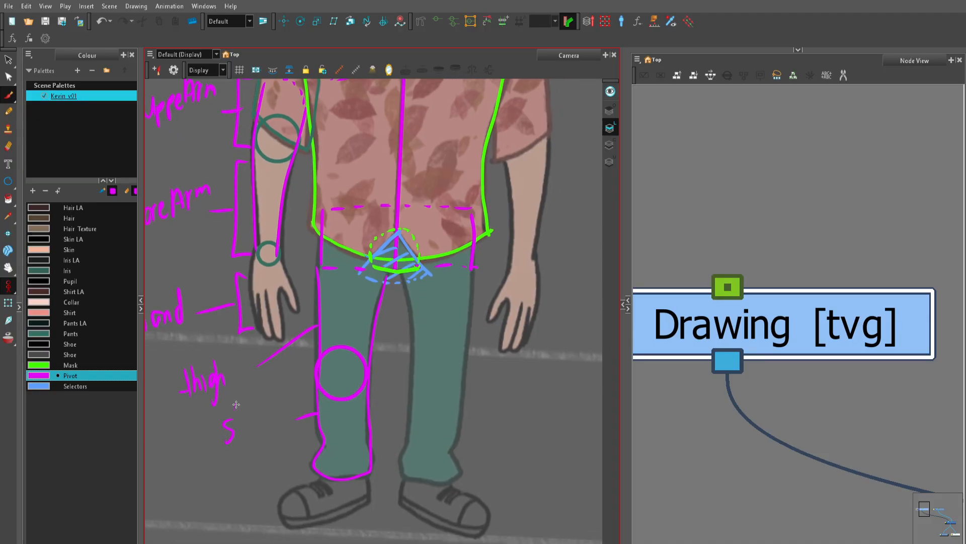
pyautogui.moveTo(238, 403); pyautogui.dragTo(233, 441)
pyautogui.moveTo(234, 428); pyautogui.dragTo(272, 432)
# Step: Draw a leader line from the shoe, hand-write the label foot, show the whole annotated character and activate the Node View
pyautogui.moveTo(339, 438); pyautogui.dragTo(319, 316)
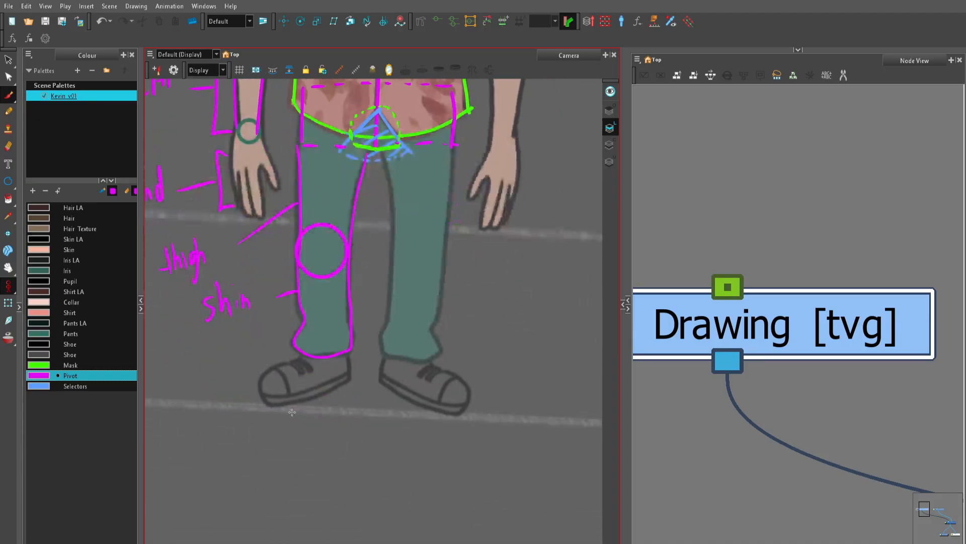
pyautogui.moveTo(297, 406)
pyautogui.mouseDown()
pyautogui.moveTo(219, 480)
pyautogui.moveTo(248, 476)
pyautogui.mouseUp()
pyautogui.moveTo(257, 449); pyautogui.dragTo(255, 476)
pyautogui.press('2')
pyautogui.moveTo(471, 327); pyautogui.dragTo(425, 475)
pyautogui.press('1')
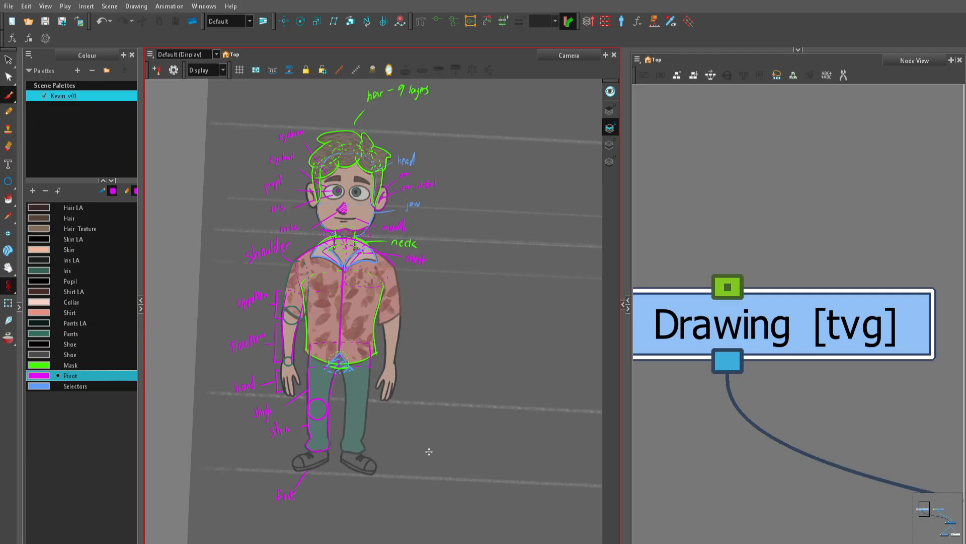
pyautogui.click(870, 339)
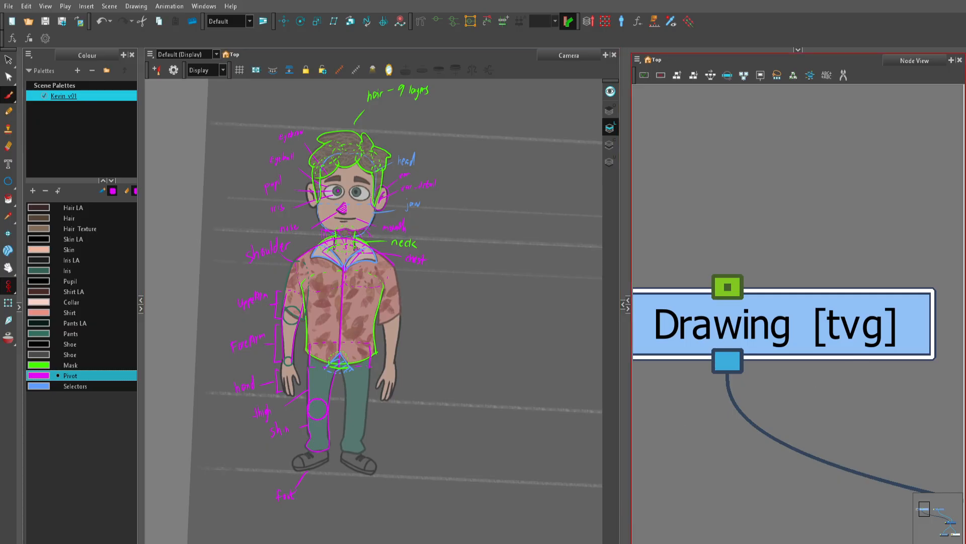